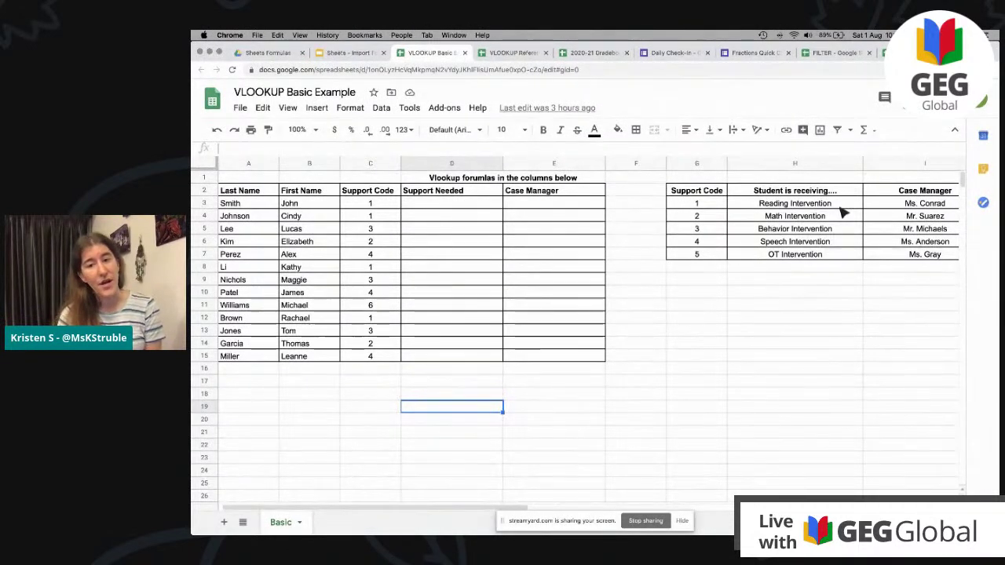
Enter the formula =vlookup(C3,G2:I7,2,false) in D3, the first cell under Support Needed.
left_click(445, 206)
type("=vlookup")
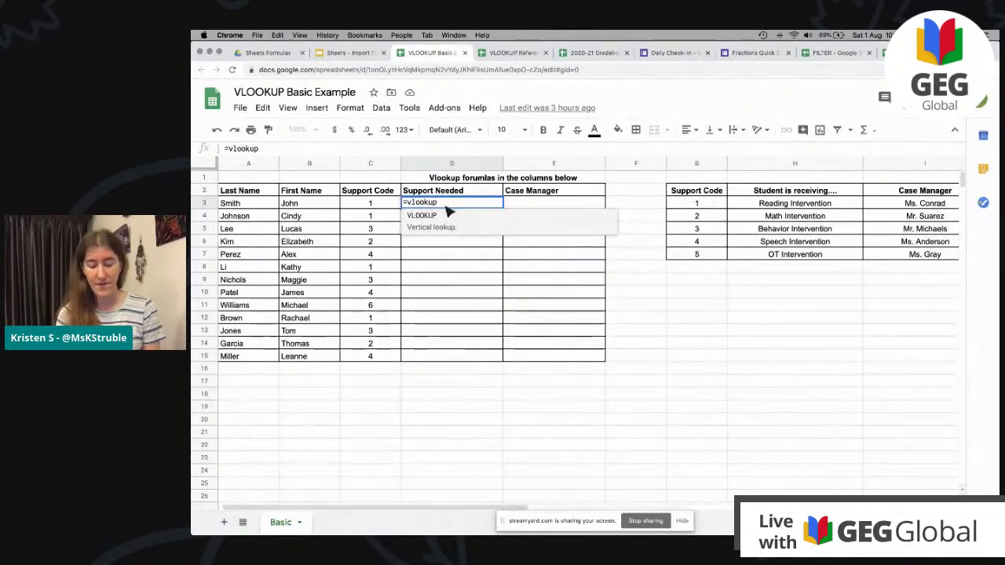
type("(")
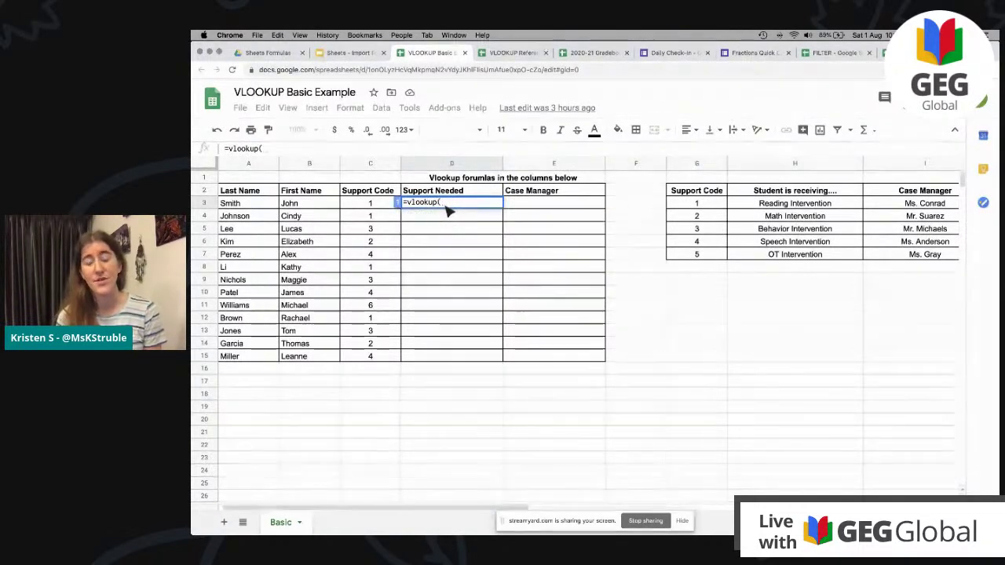
left_click(378, 206)
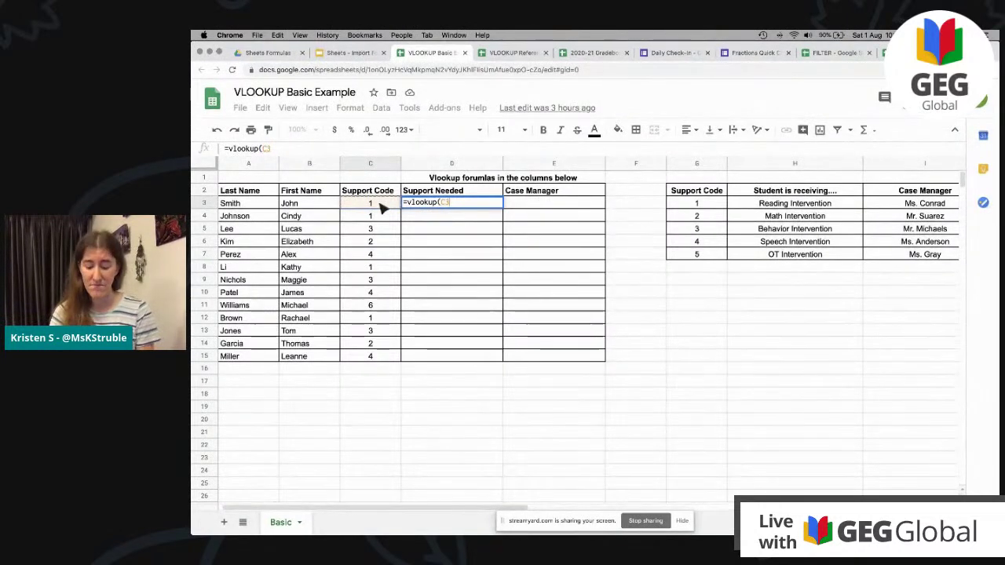
type(",")
left_click_drag(685, 194, 927, 259)
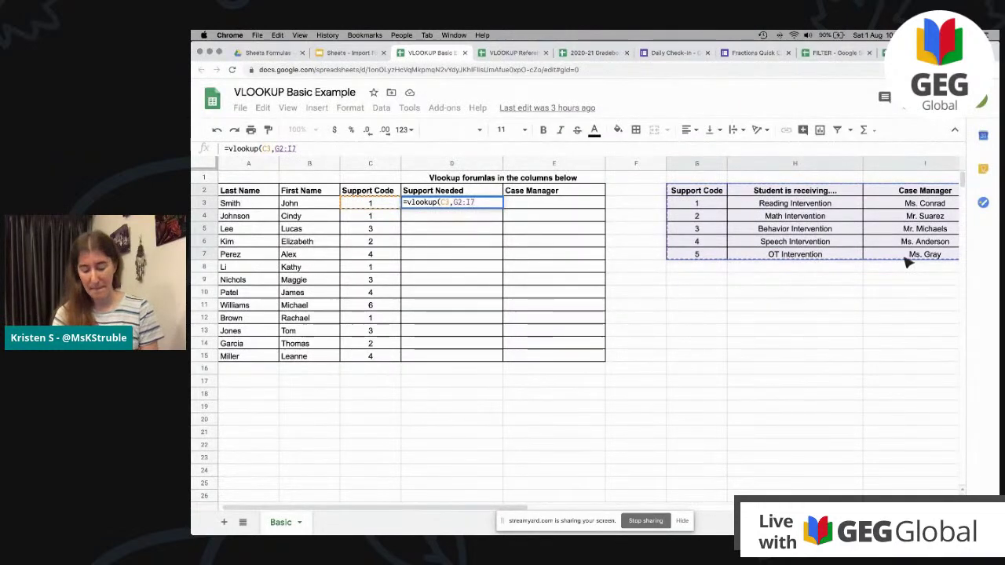
type(",")
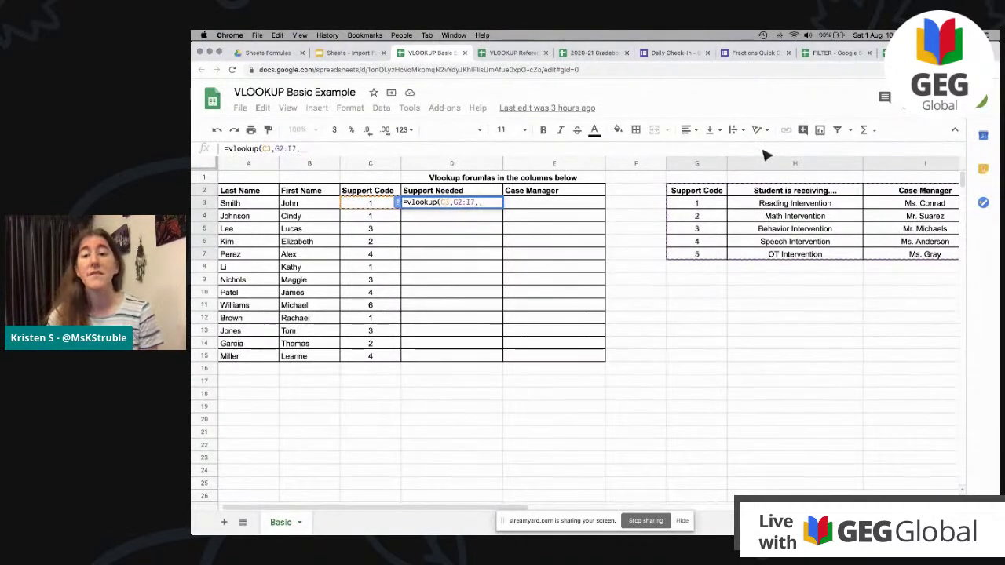
type("2")
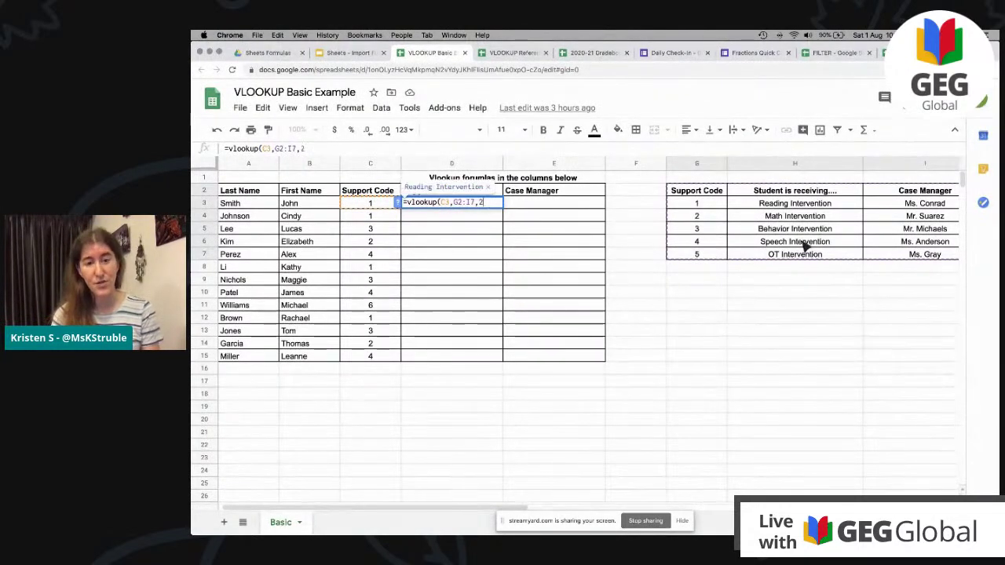
type(",false)")
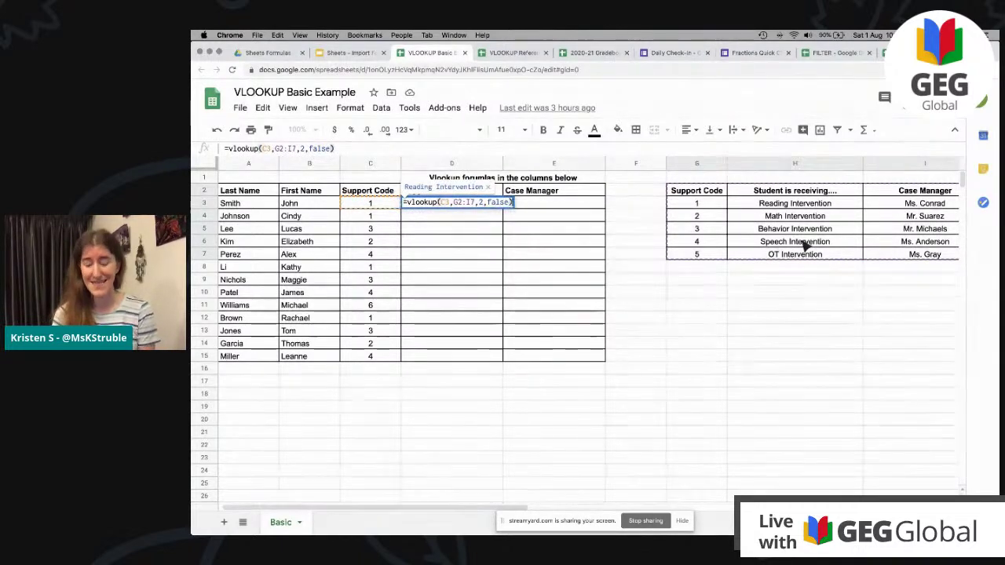
key("Return")
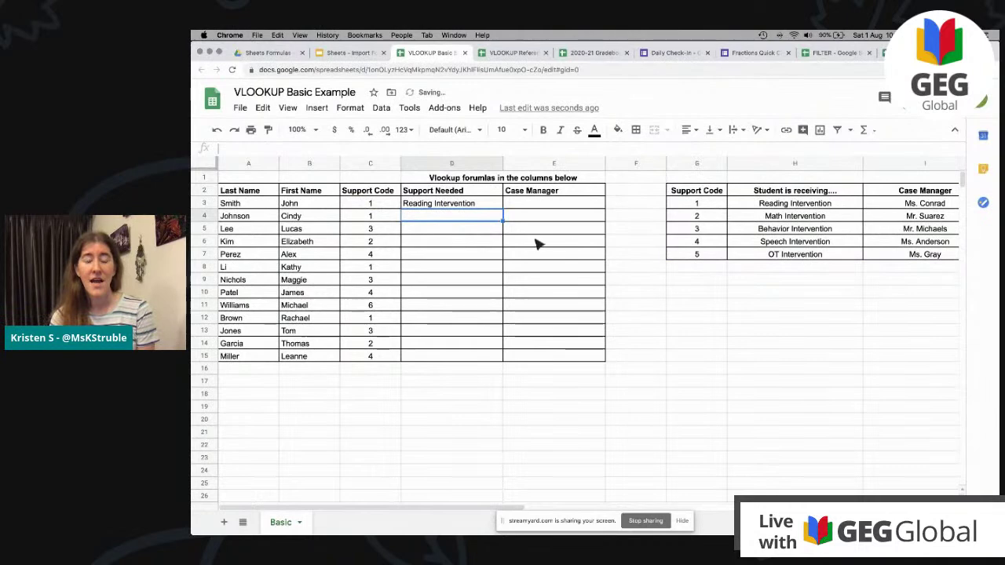
Fill the D3 lookup formula down through D15 and check several of the copied cells.
left_click(479, 208)
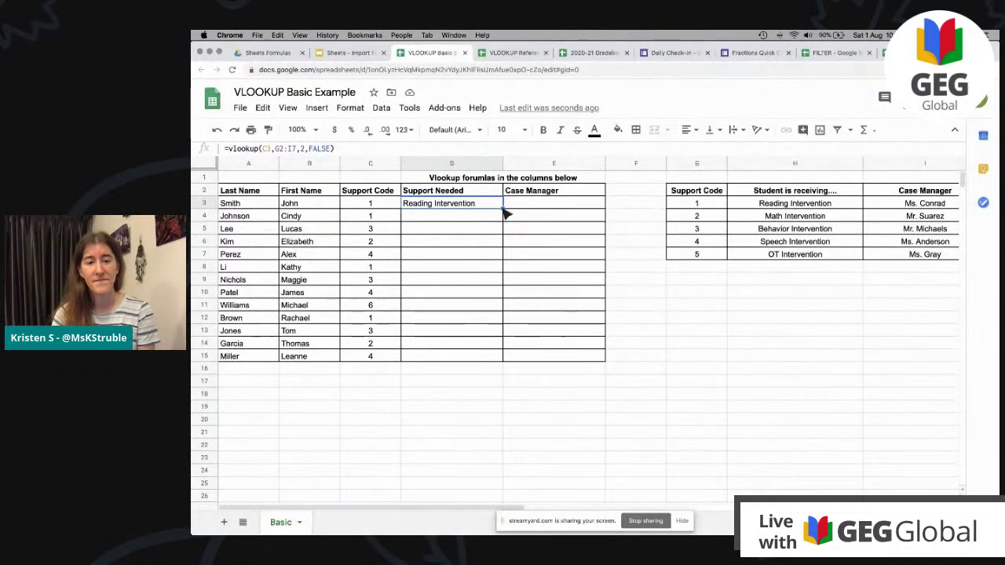
left_click_drag(507, 213, 504, 358)
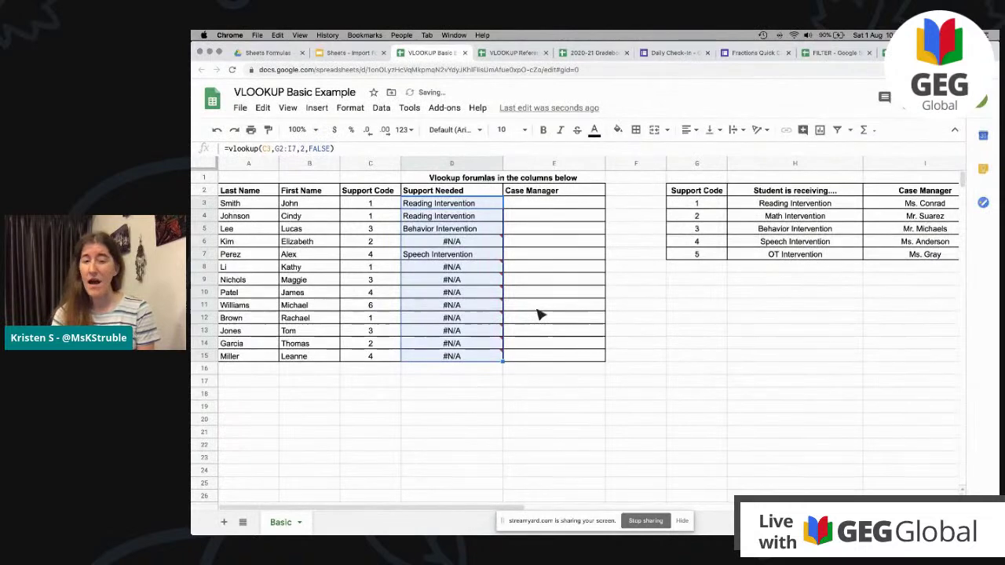
left_click(473, 253)
left_click(467, 331)
left_click(462, 358)
Make the lookup range in D3 absolute as $G$2:$I$7 and fill the formula down through D15.
left_click(462, 206)
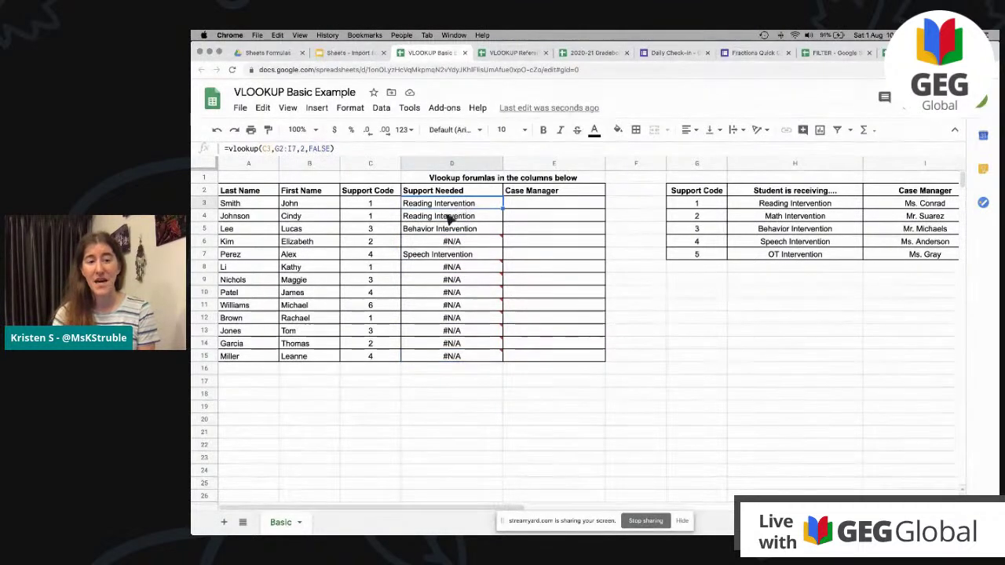
left_click(281, 150)
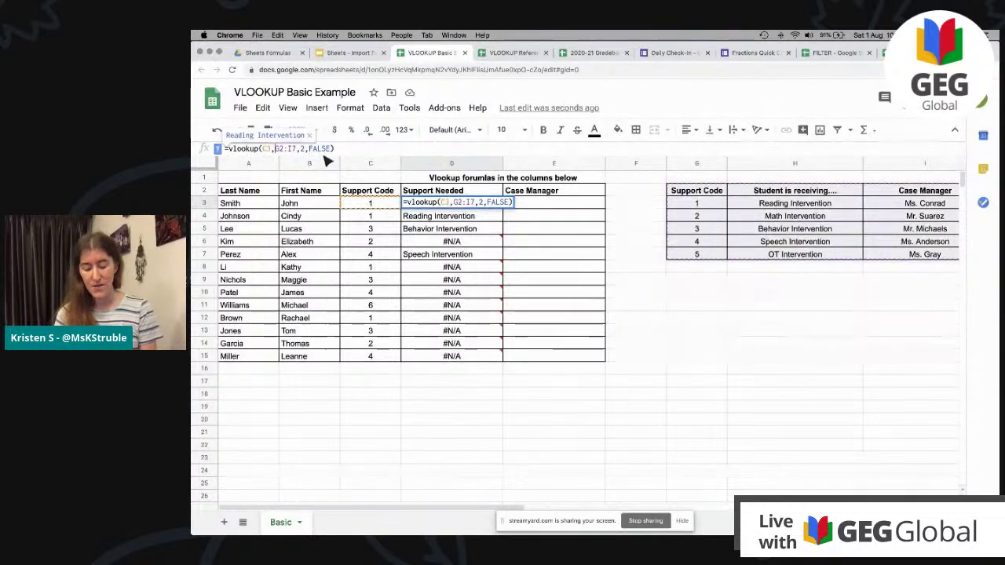
type("$G")
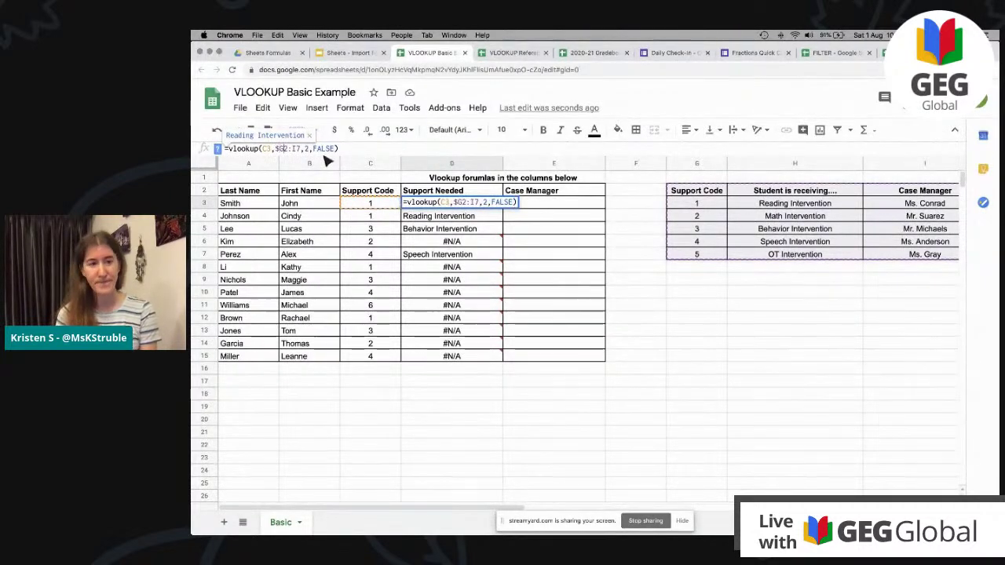
type("$2:")
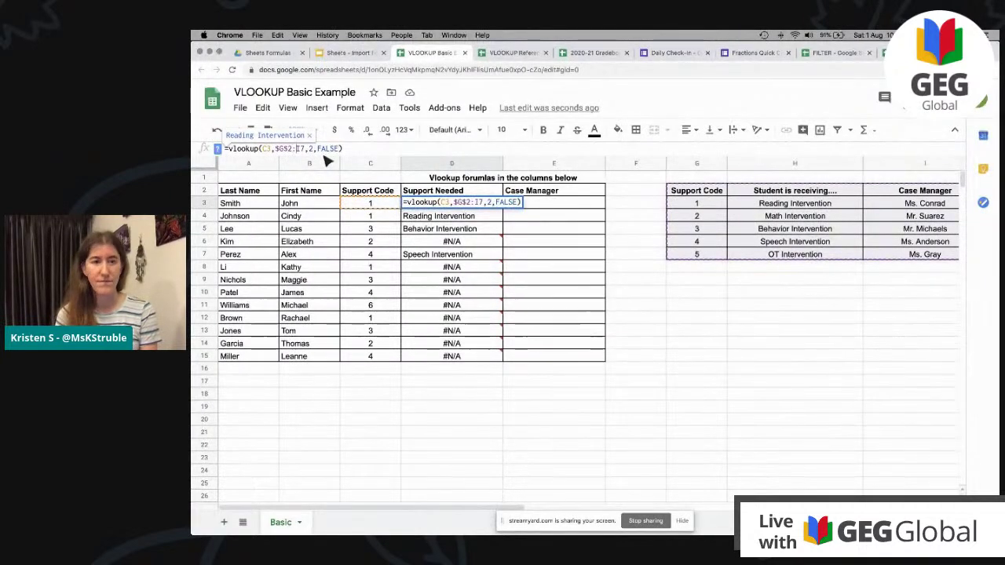
type("$I")
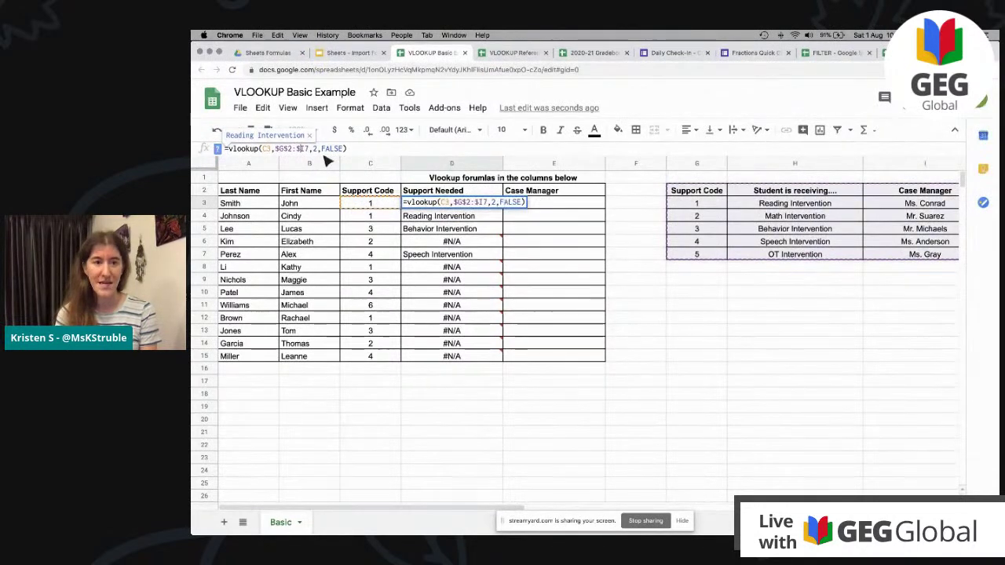
type("$")
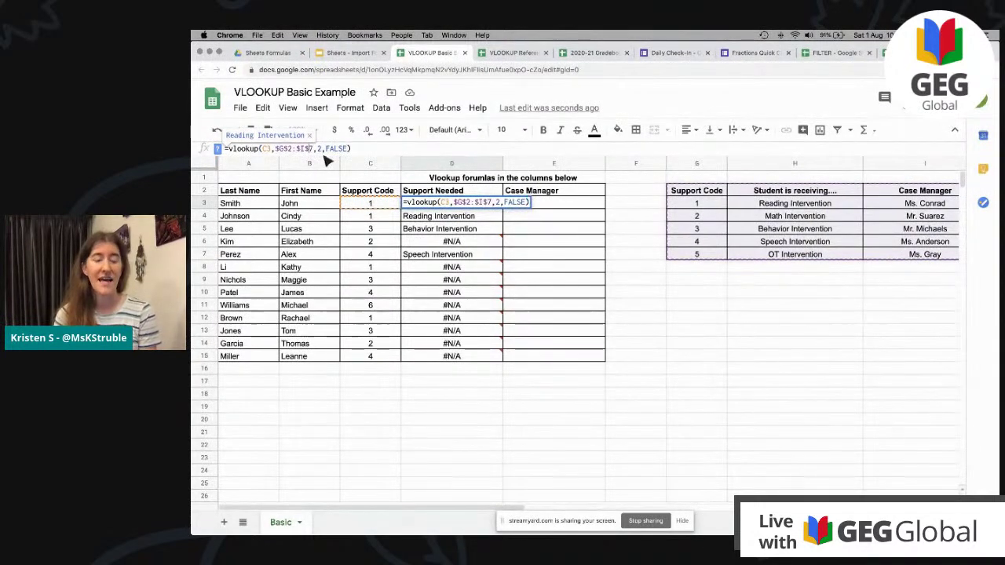
key("Return")
left_click(497, 203)
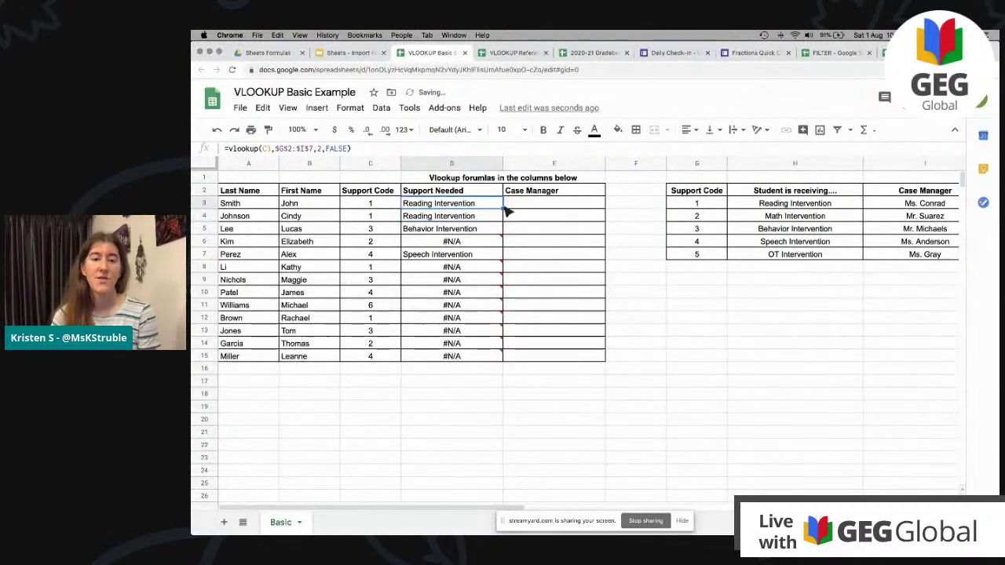
left_click_drag(503, 208, 504, 362)
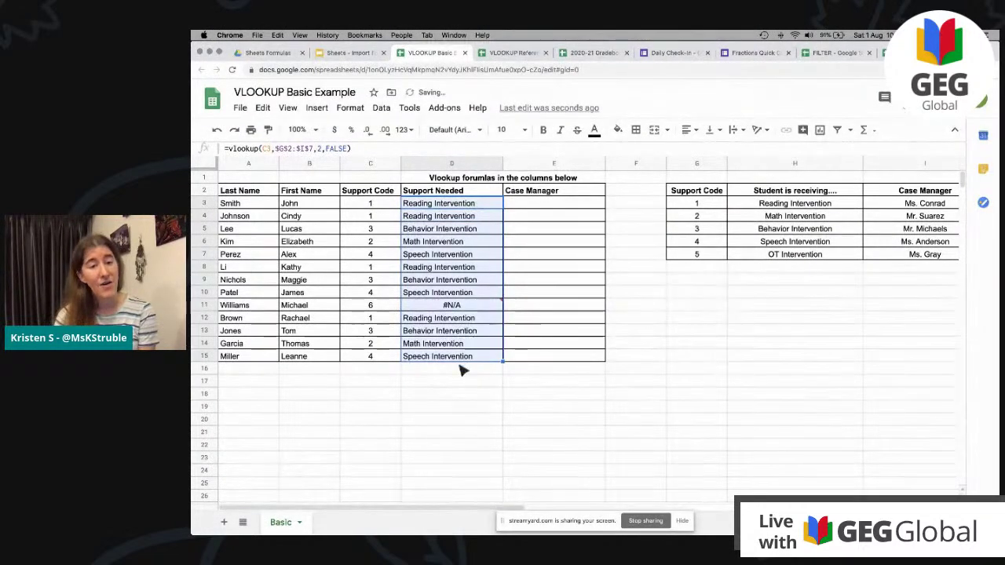
Examine the copied lookup formulas in the Support Needed column from D3 down to D11, comparing their cell references.
left_click(460, 220)
left_click(448, 202)
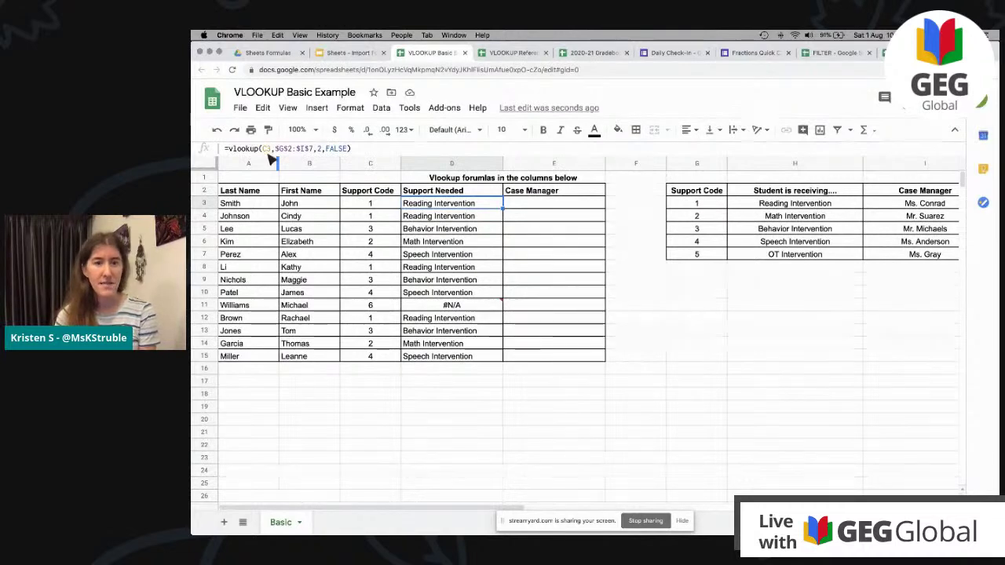
key("Down")
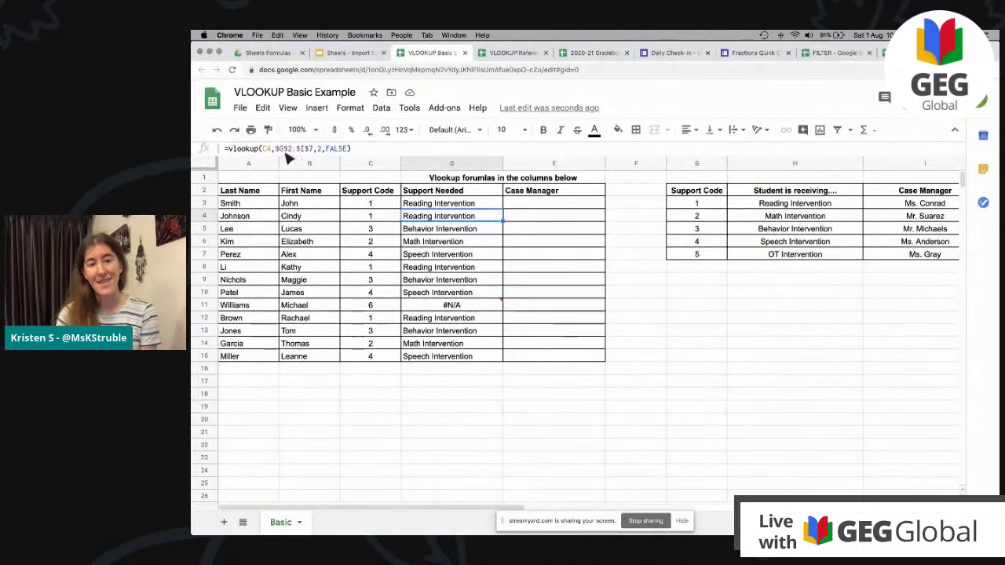
key("Down")
key("Down")
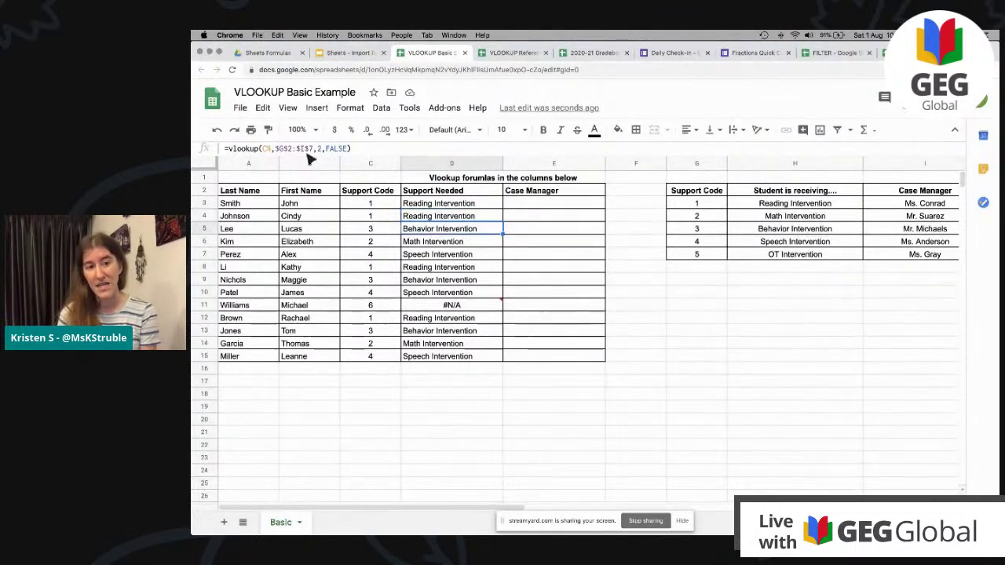
key("Down")
key("Down")
key("Down")
key("Down")
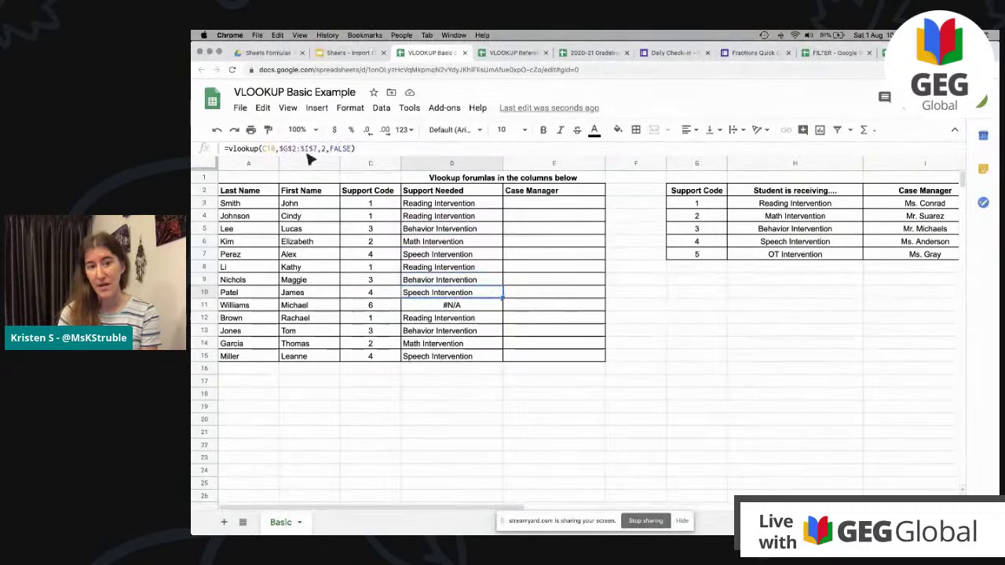
key("Down")
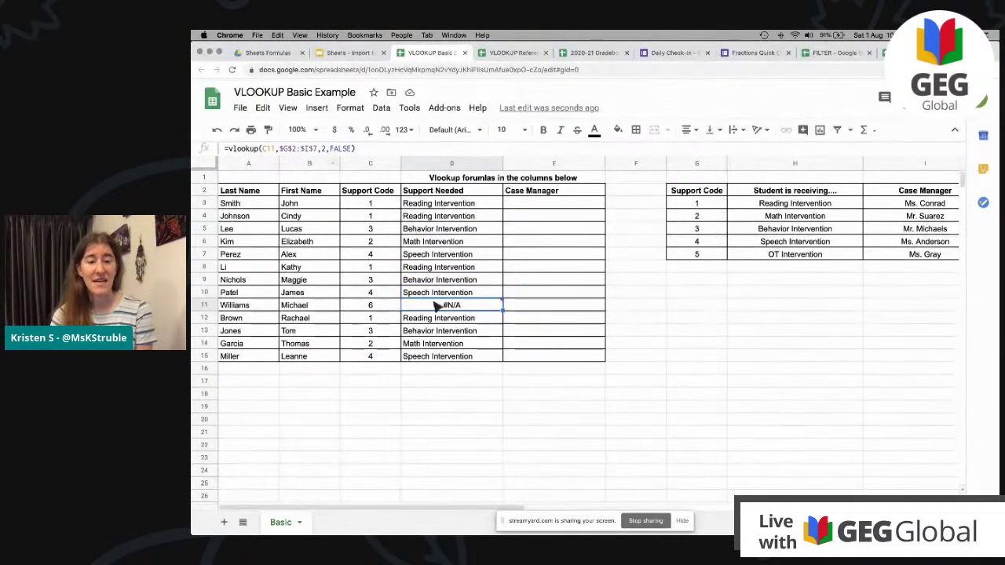
mouse_move(436, 310)
Set the support code in C11 to 5 and the one in C10 to 1.
left_click(379, 306)
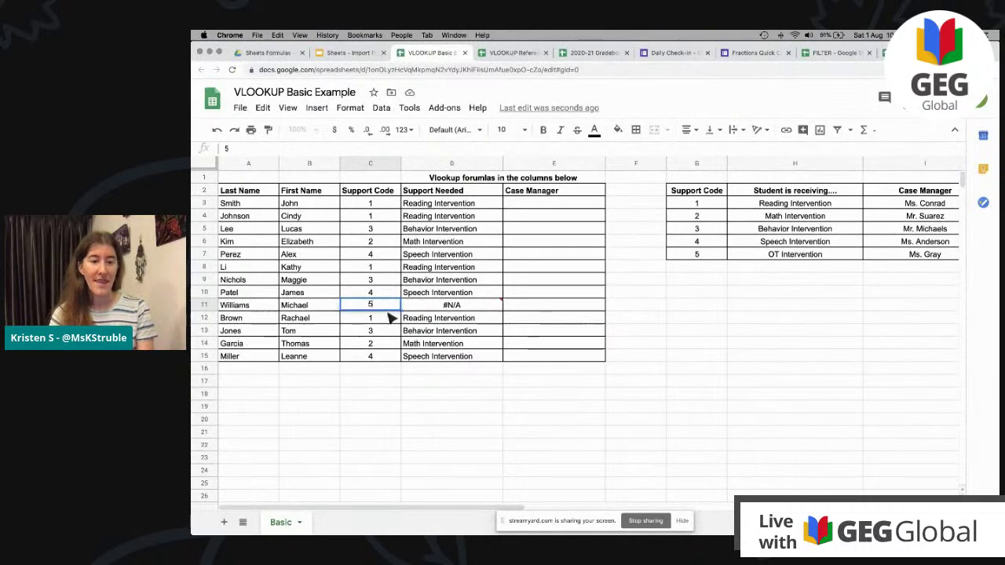
key("Return")
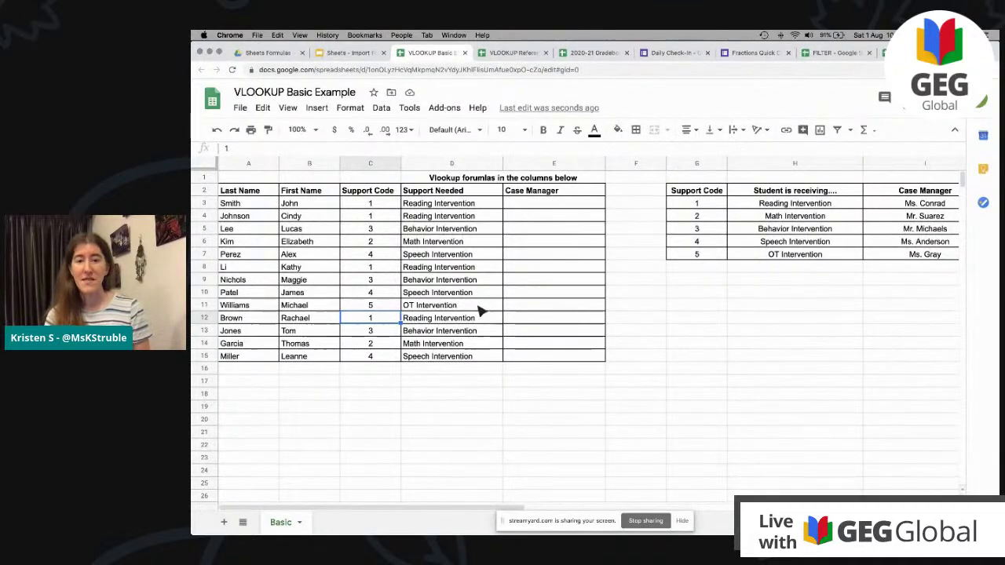
left_click(392, 294)
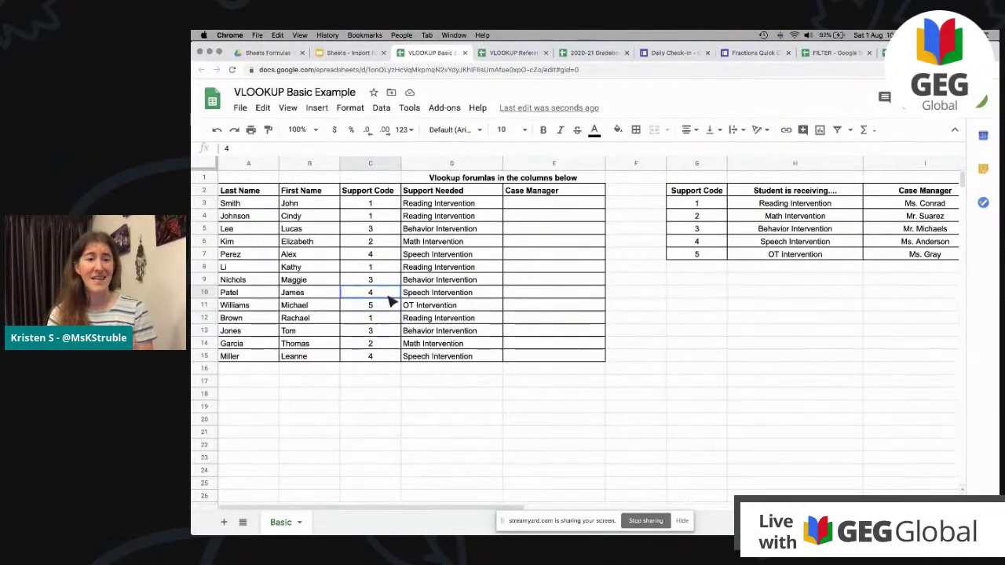
type("1")
key("Return")
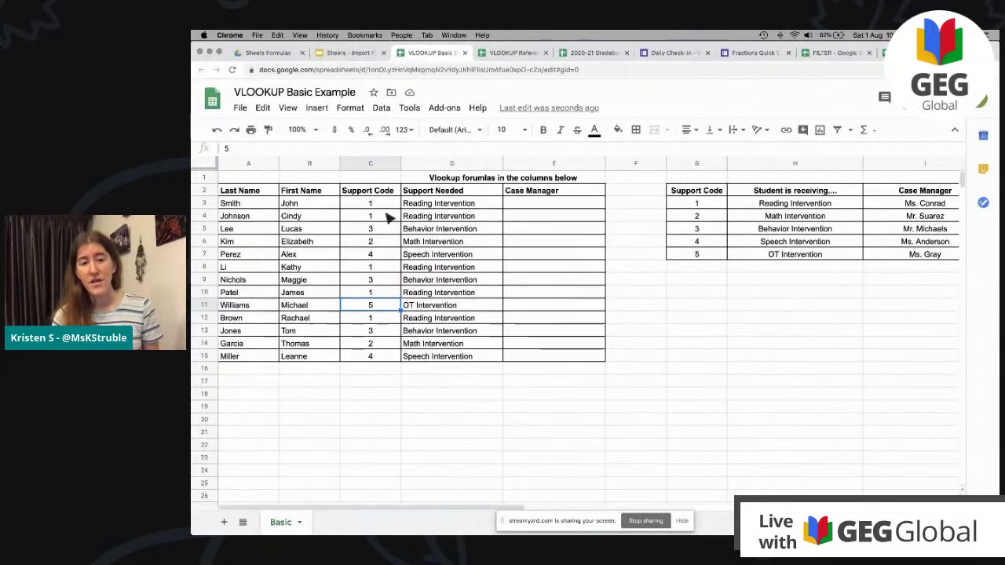
Copy the formula text =vlookup(C3,$G$2:$I$7,2,FALSE) from D3 into E3 under Case Manager.
left_click(435, 205)
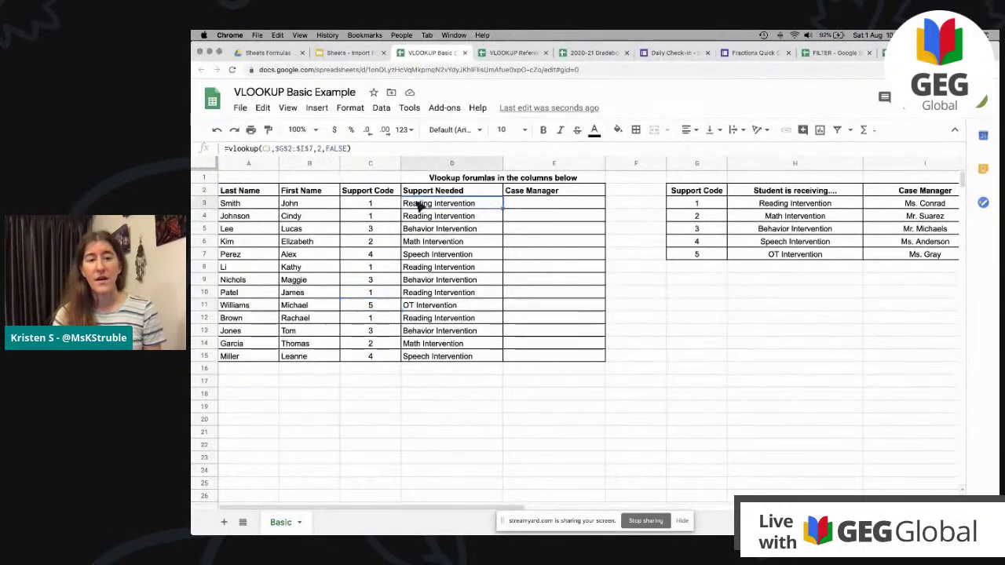
left_click(351, 149)
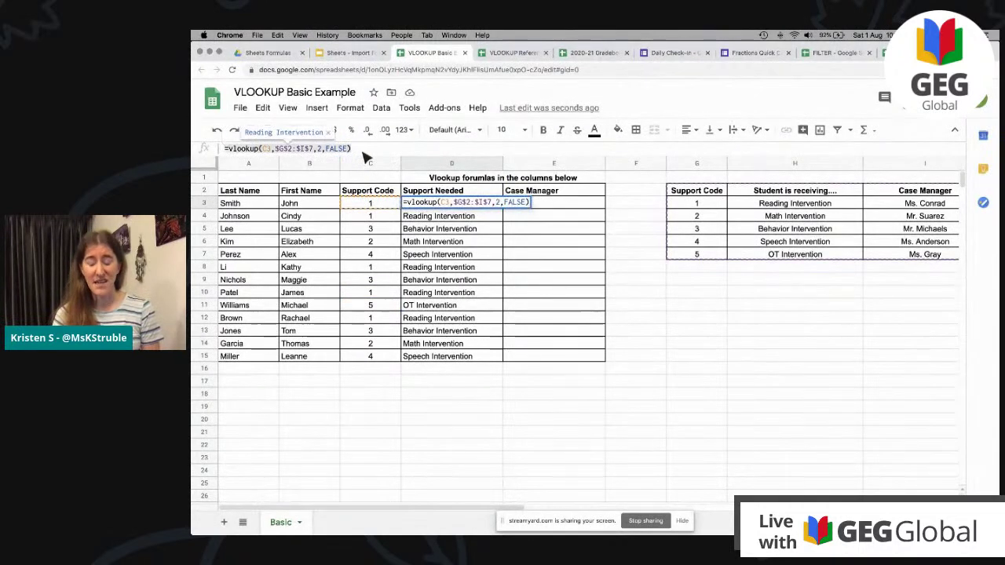
left_click(601, 206)
left_click(556, 150)
type("=vlookup(C3,$G$2:$I$7,2,FALSE)")
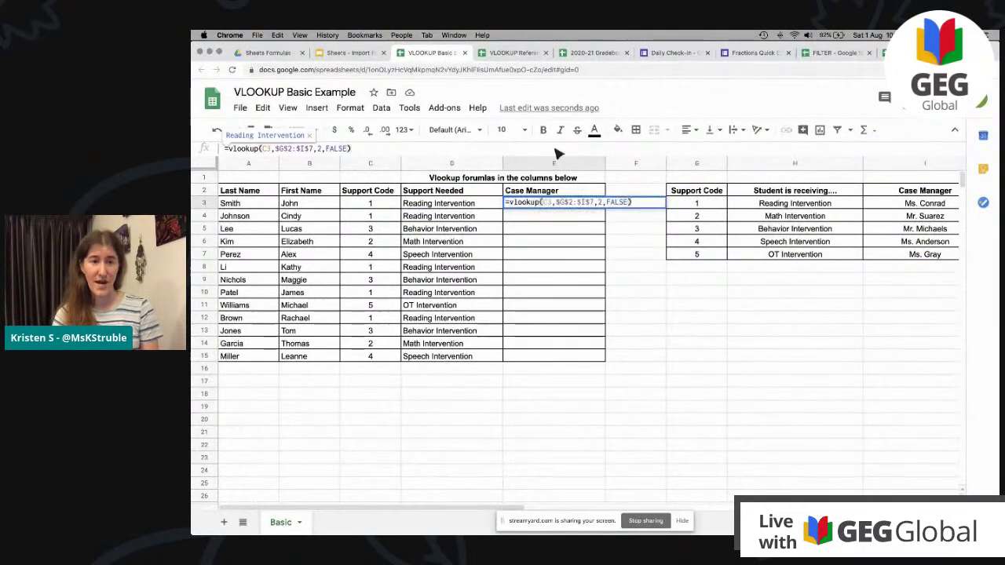
key("Return")
Set the column index in the E3 lookup formula to 3 and fill the formula down through E15.
left_click(551, 203)
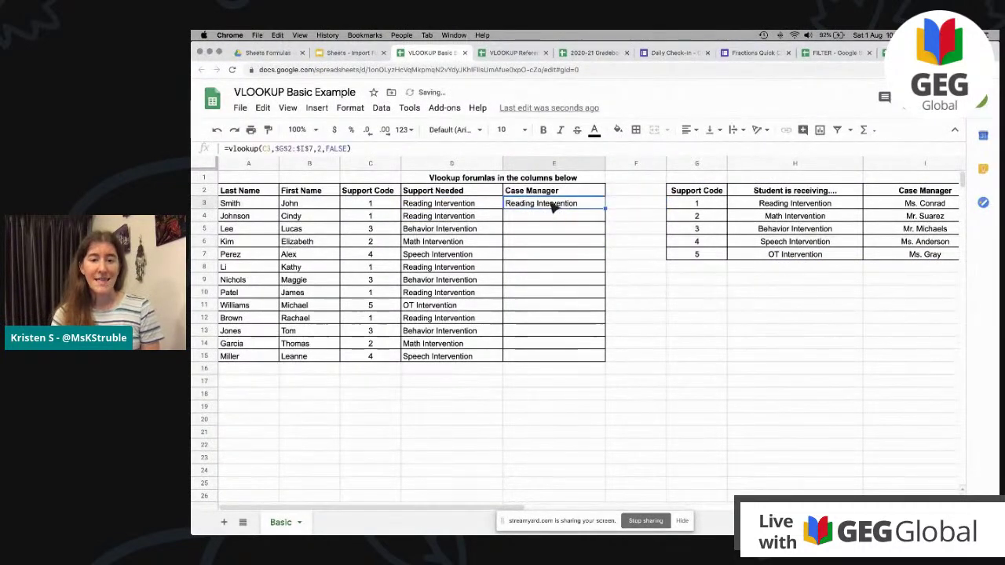
key("Return")
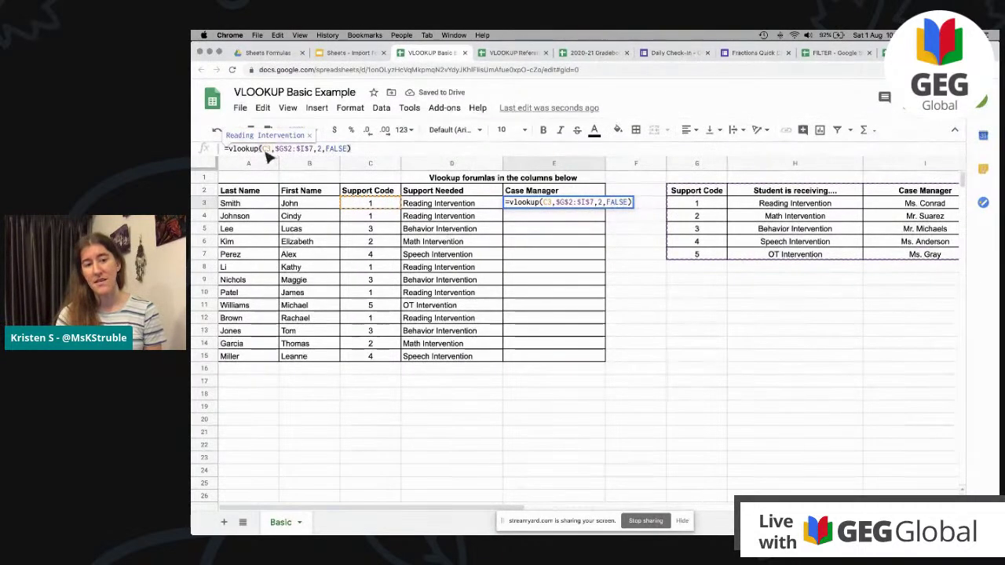
left_click(613, 203)
key("BackSpace")
type("3")
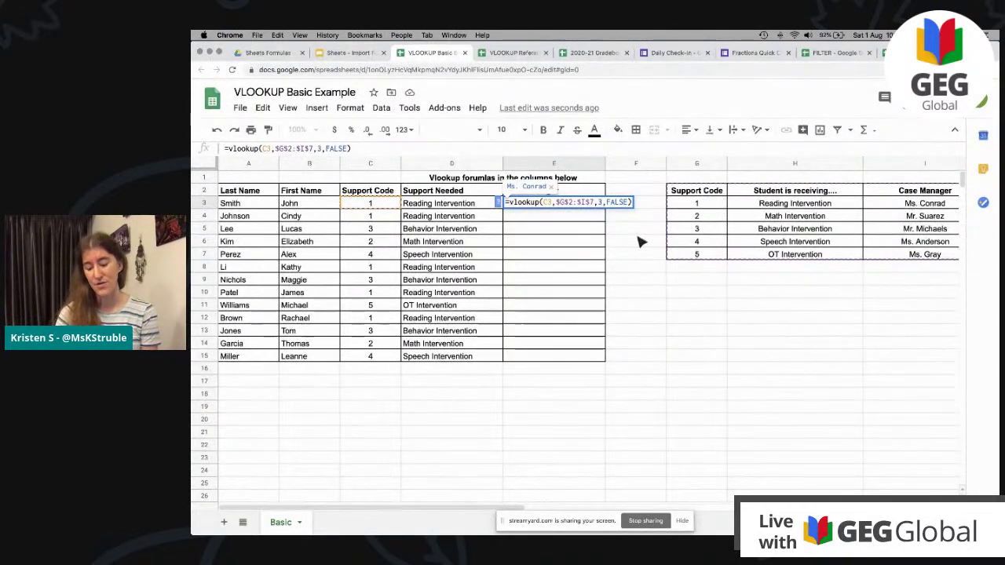
key("Return")
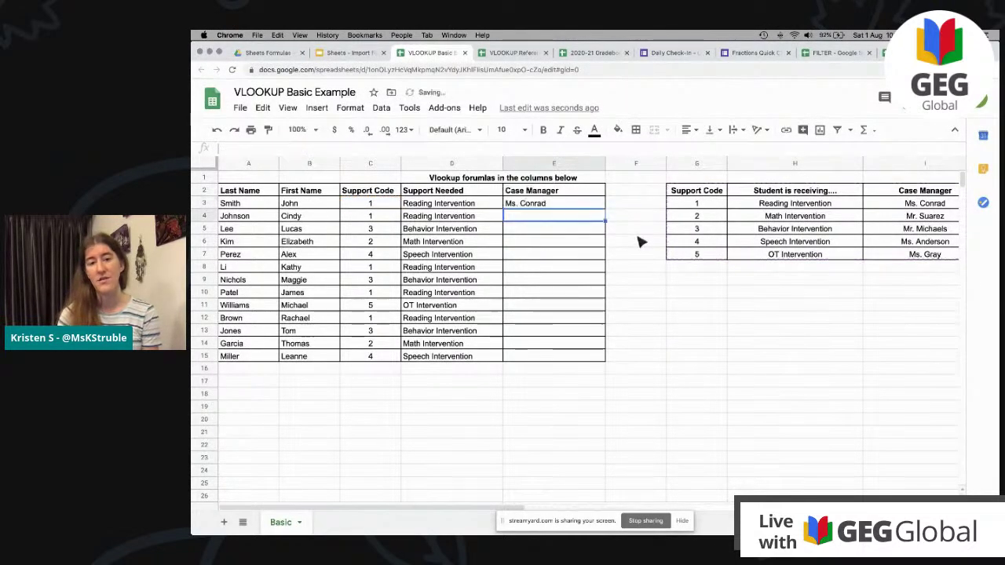
left_click(601, 204)
left_click_drag(607, 210, 608, 361)
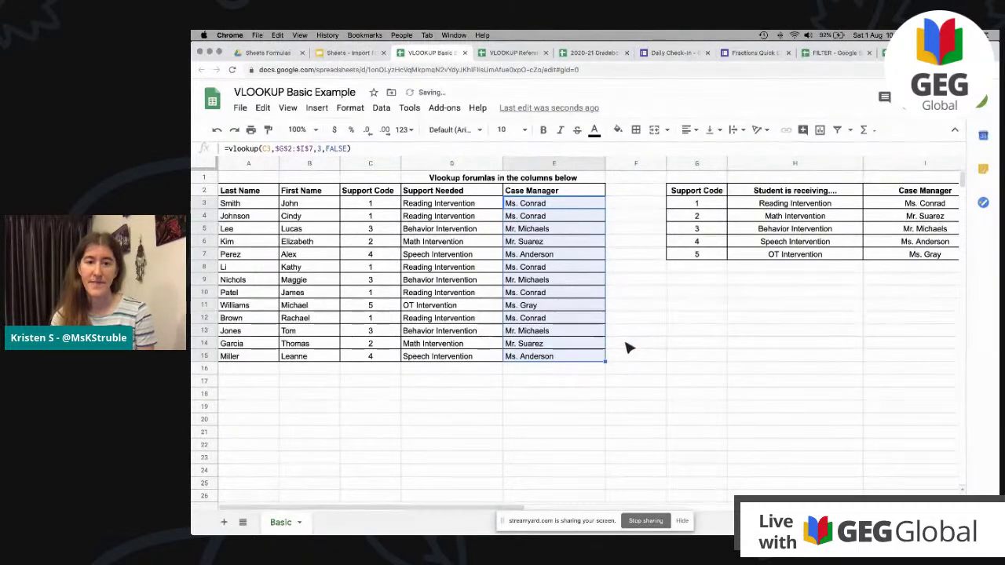
Replace the case manager for support code 5 in I7 of the reference table with a different teacher's name.
left_click(660, 321)
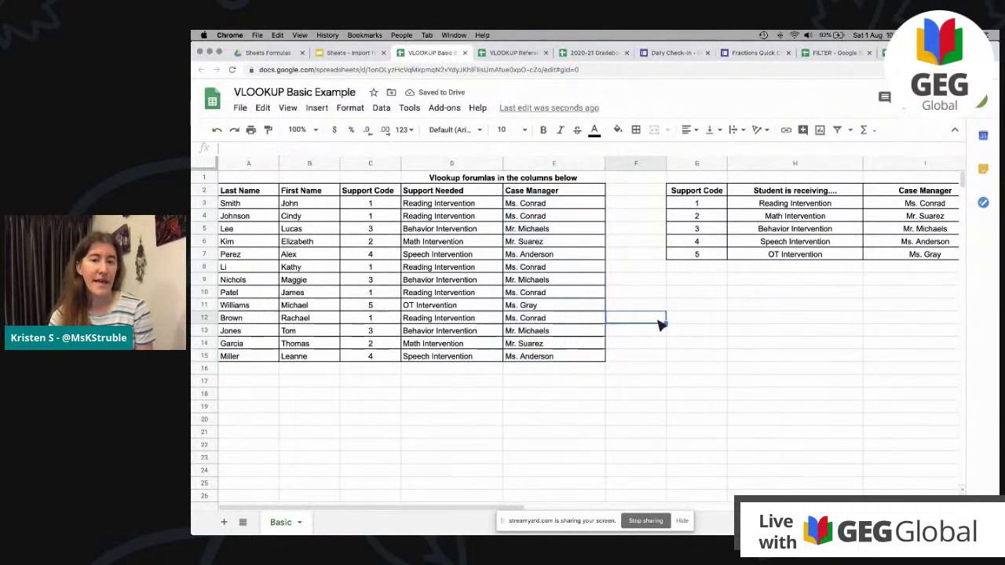
left_click(894, 259)
type("Ms")
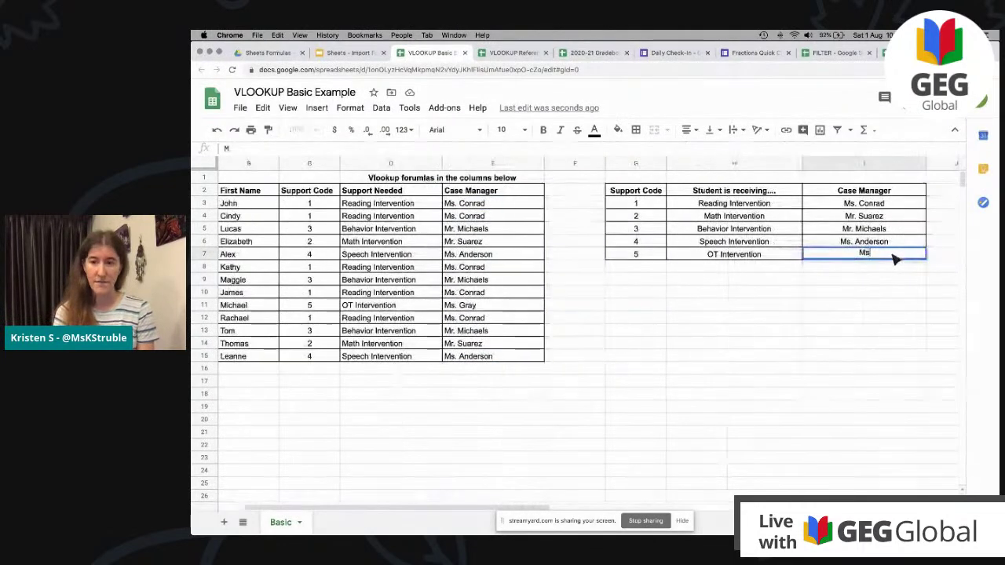
type(". Smith")
key("Return")
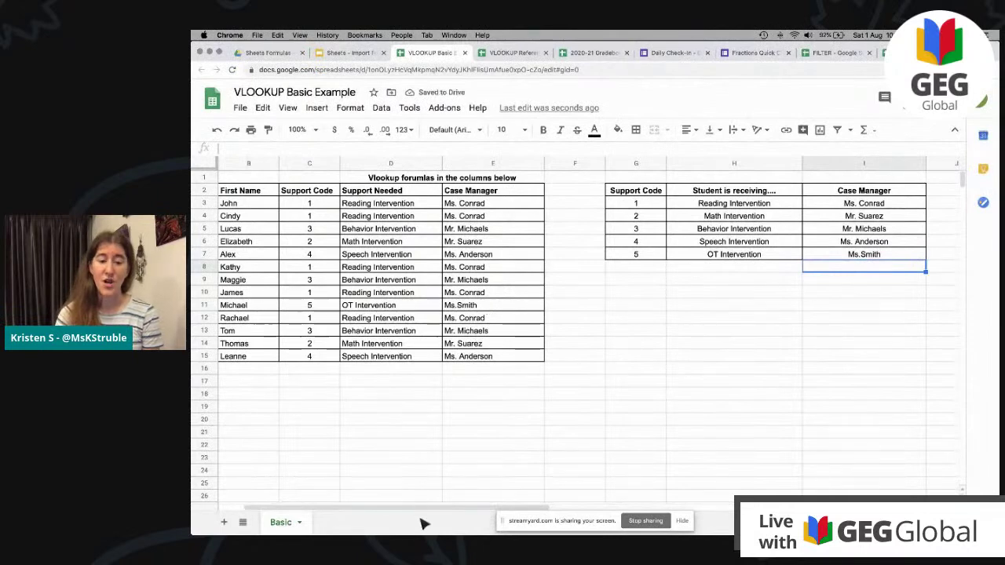
scroll(511, 338, "left", 2)
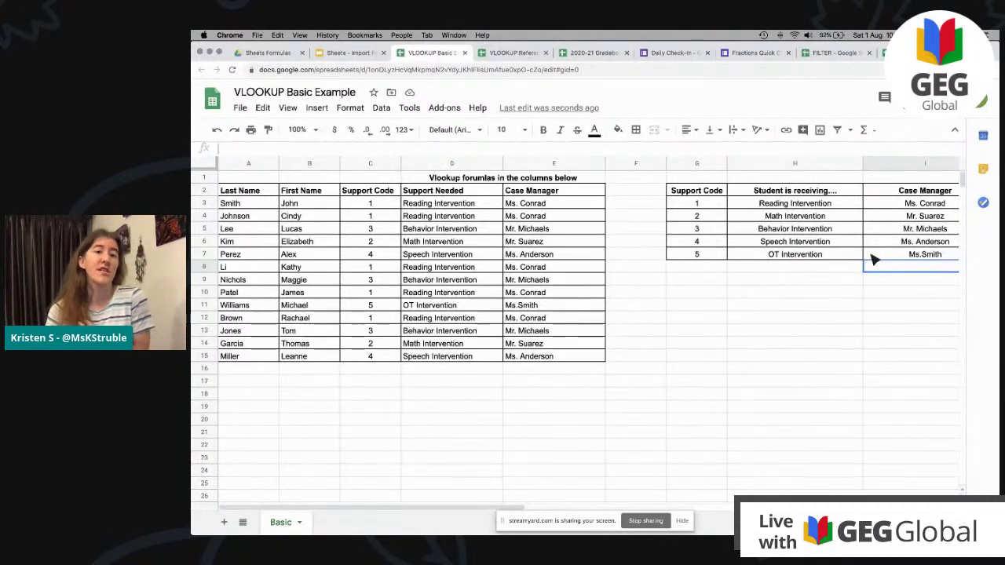
left_click(880, 406)
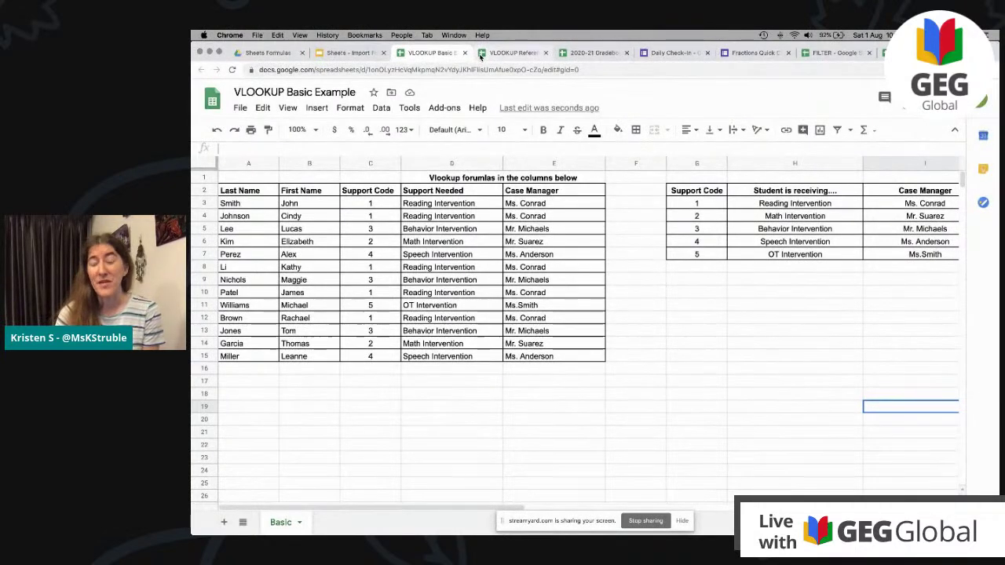
Switch to the VLOOKUP Referencing Other Tabs spreadsheet and start a VLOOKUP formula in F2 with E2 as the search key.
left_click(482, 52)
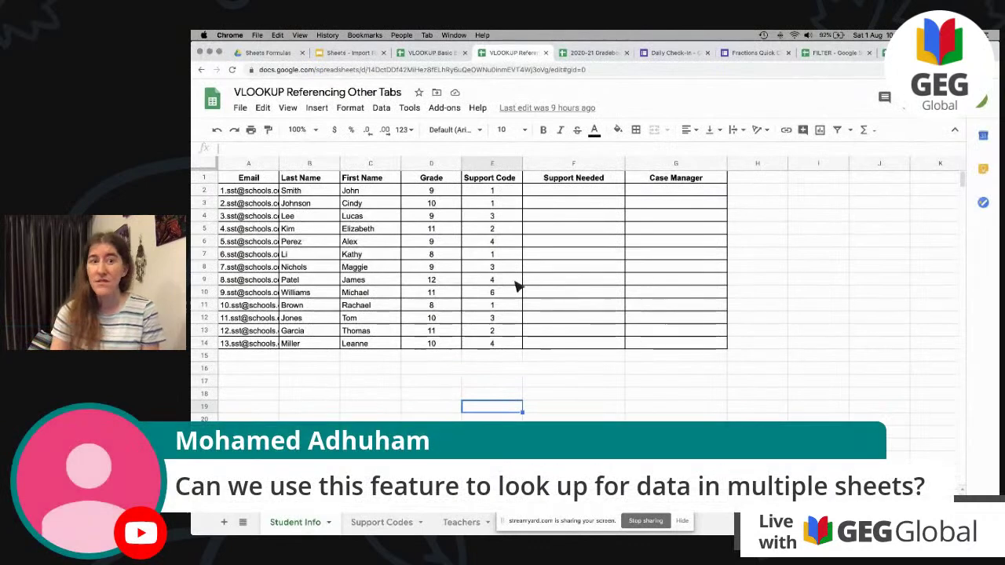
left_click(684, 523)
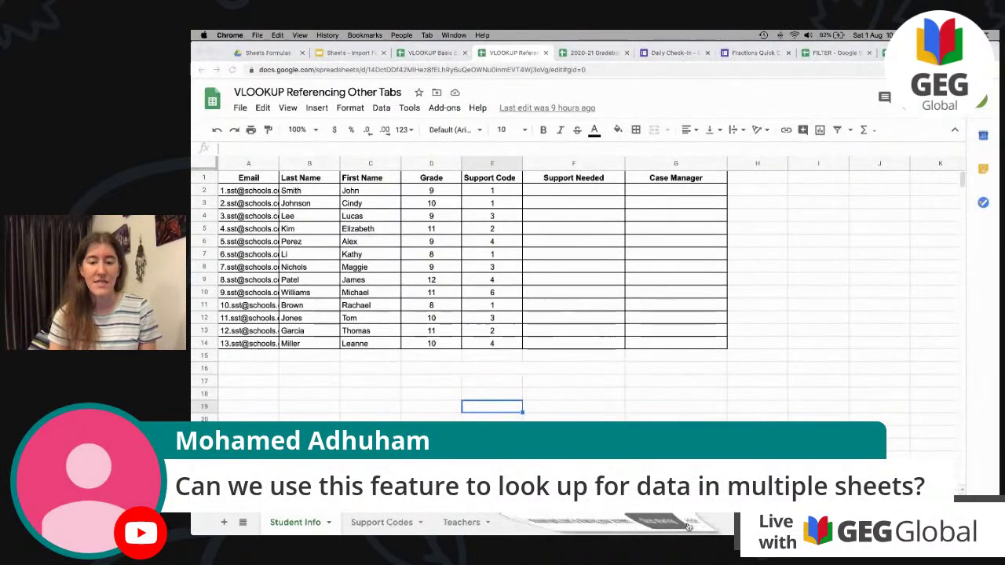
left_click(569, 196)
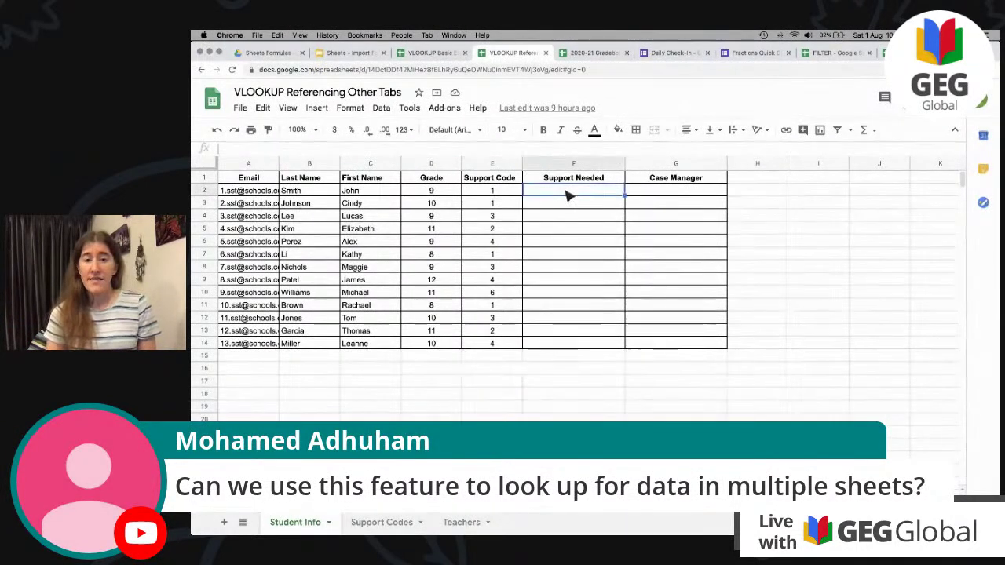
type("=vlookup")
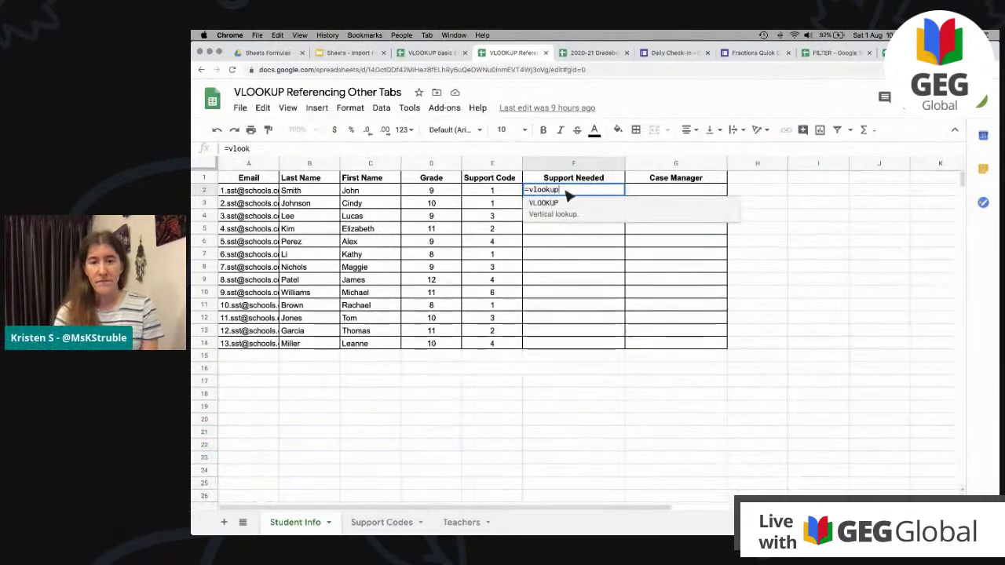
type("(")
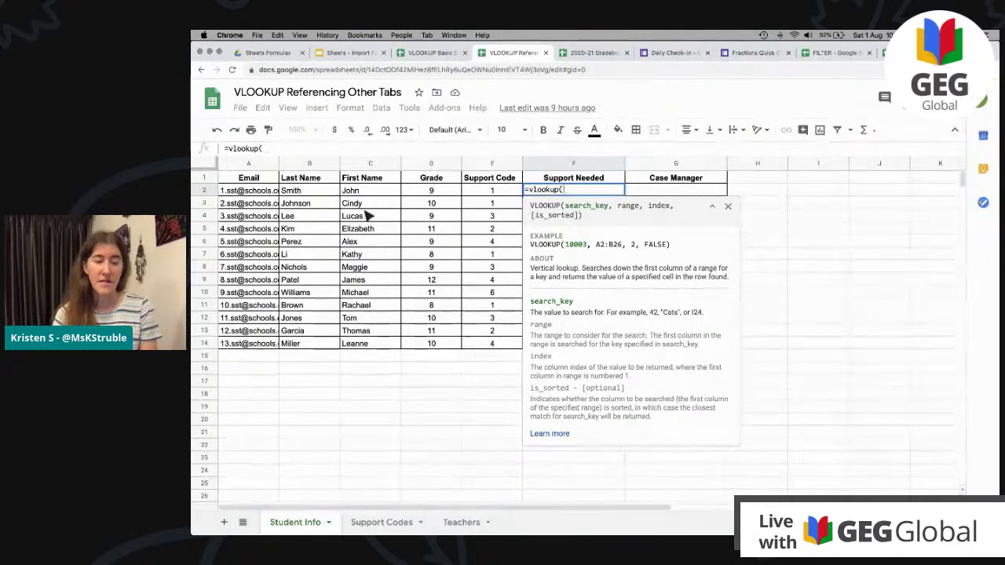
left_click(481, 197)
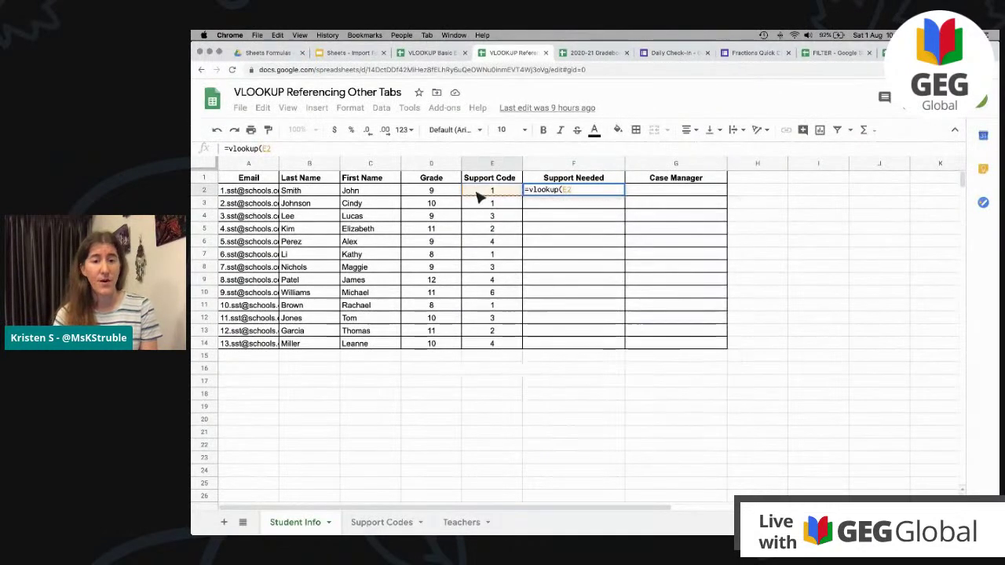
type(",")
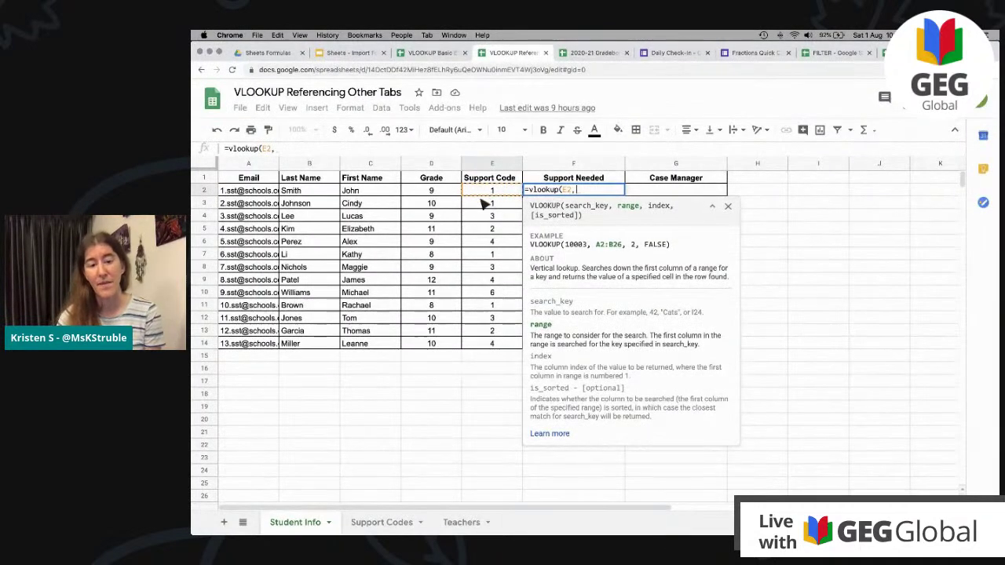
Set the formula's lookup range to the whole columns 'Support Codes'!A:B.
left_click(380, 524)
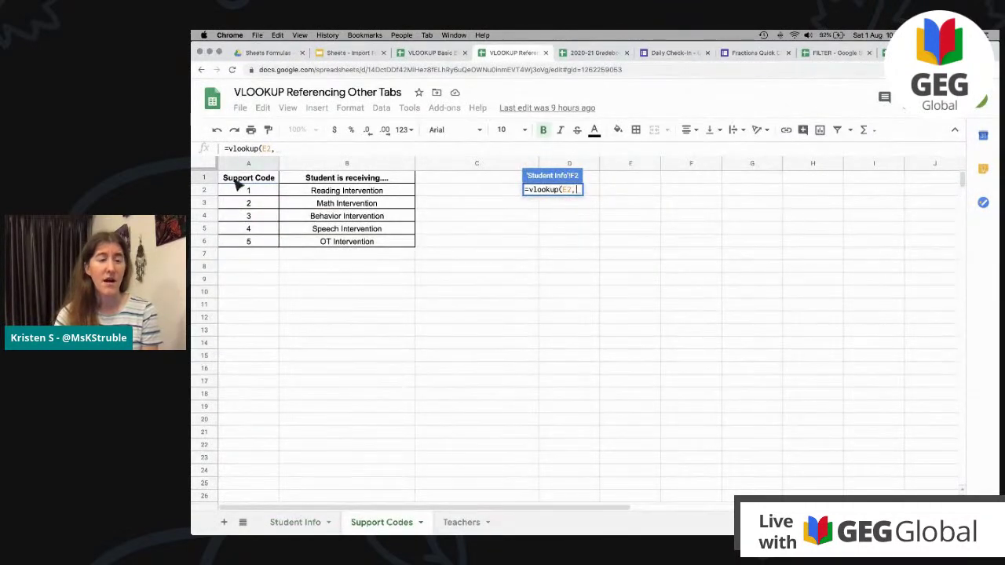
left_click_drag(258, 195, 253, 244)
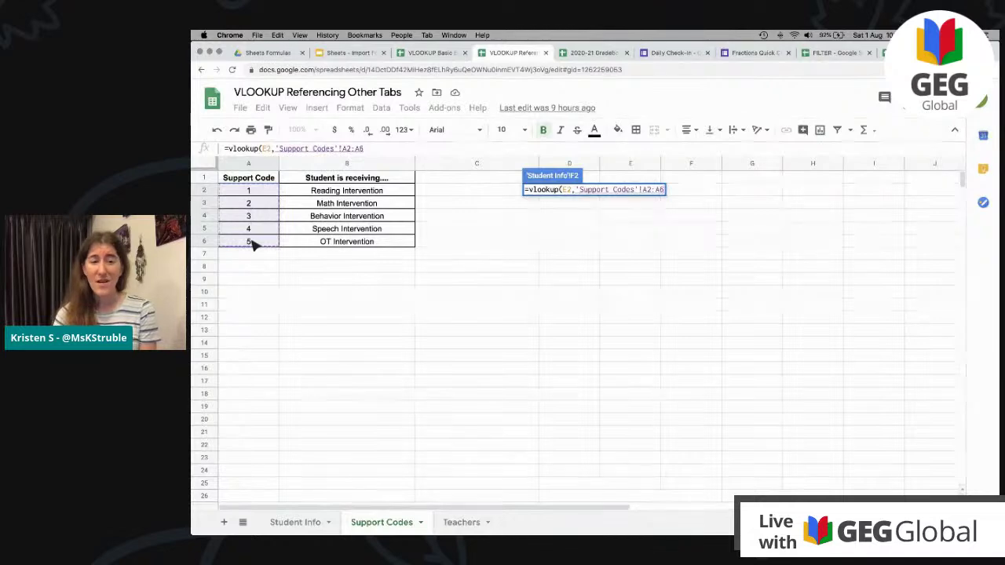
key("BackSpace")
key("BackSpace")
key("BackSpace")
key("BackSpace")
key("BackSpace")
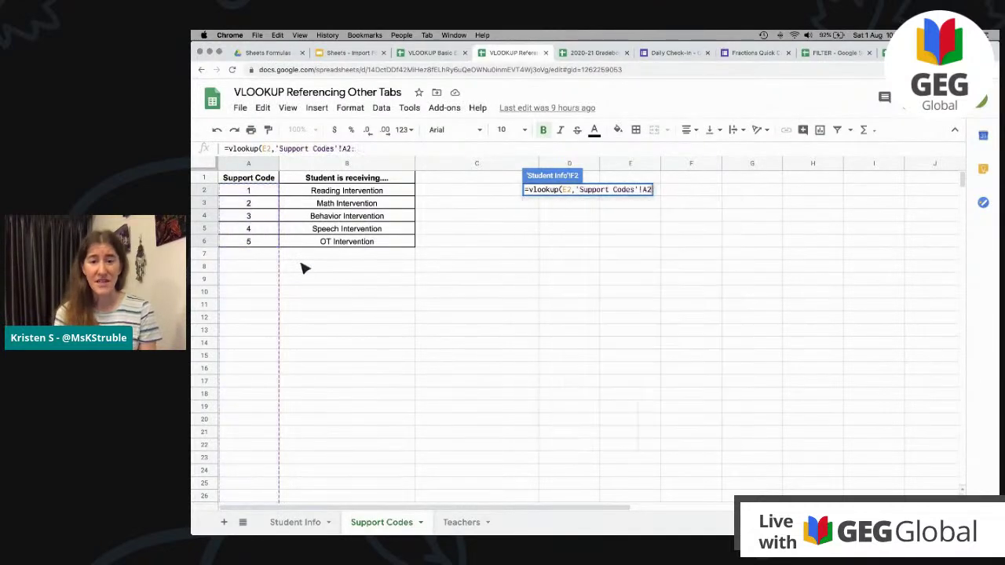
type("A:")
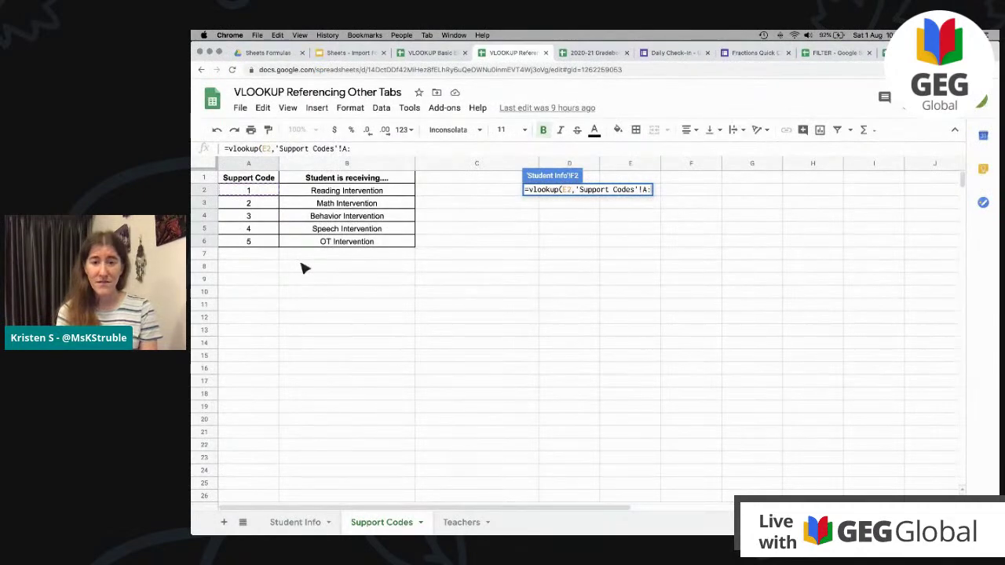
type("B")
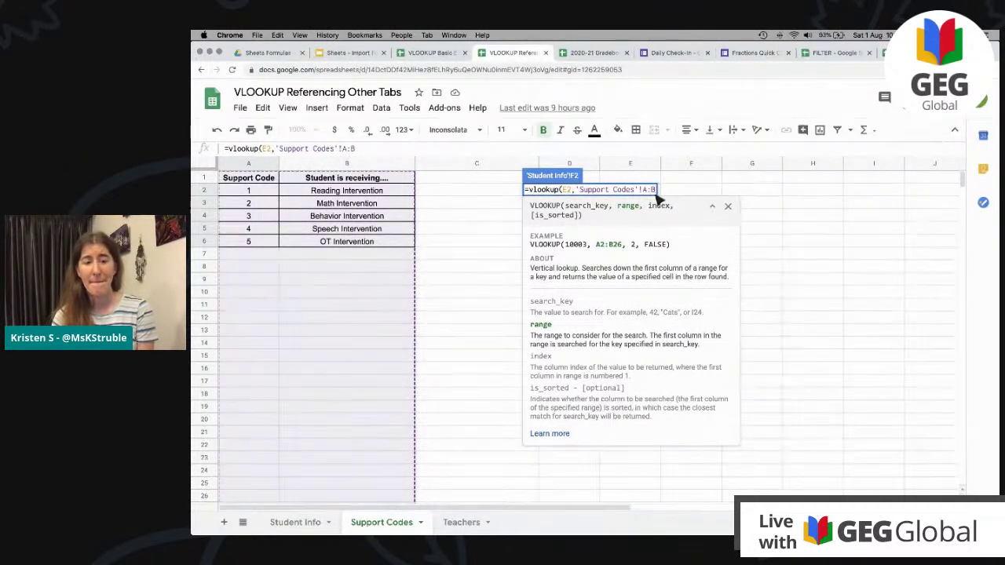
Complete the F2 lookup formula with column index 2 and exact matching set to false.
type(",")
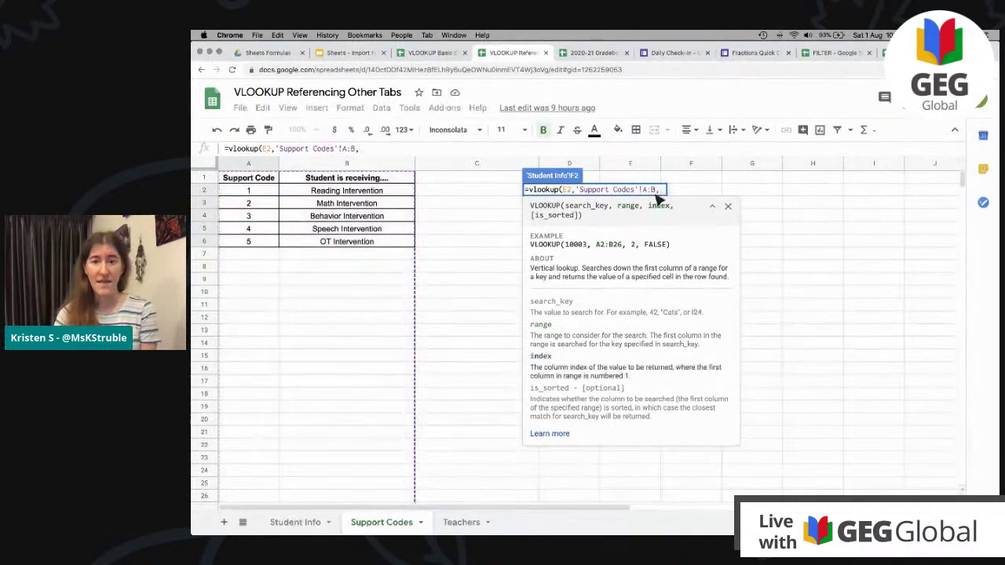
type("2")
type(",fal")
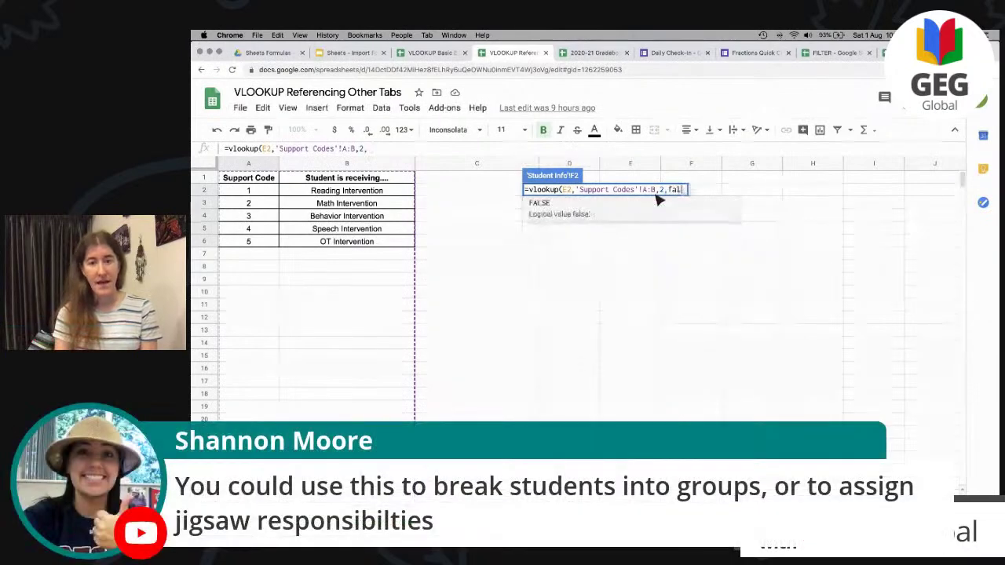
type("se)")
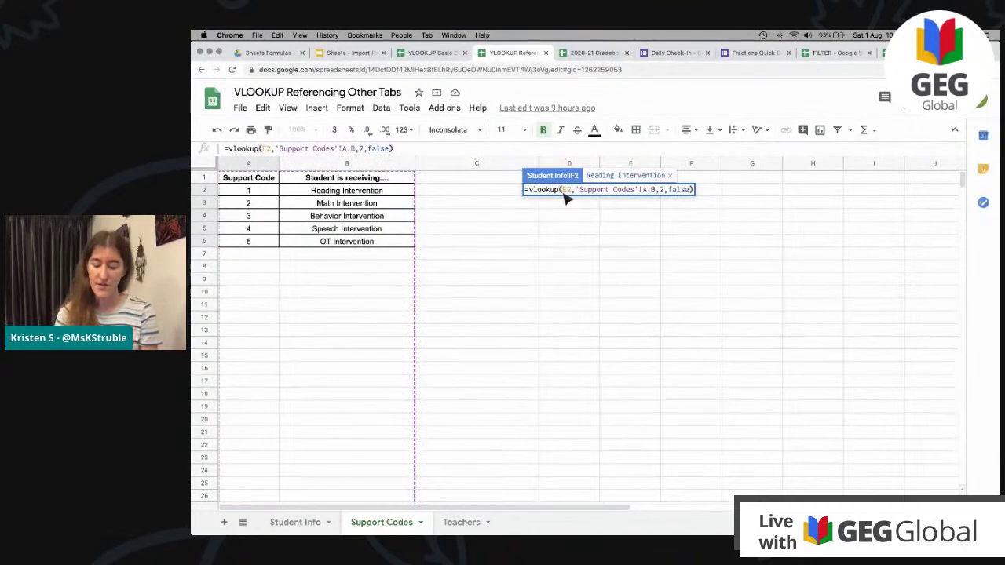
key("Return")
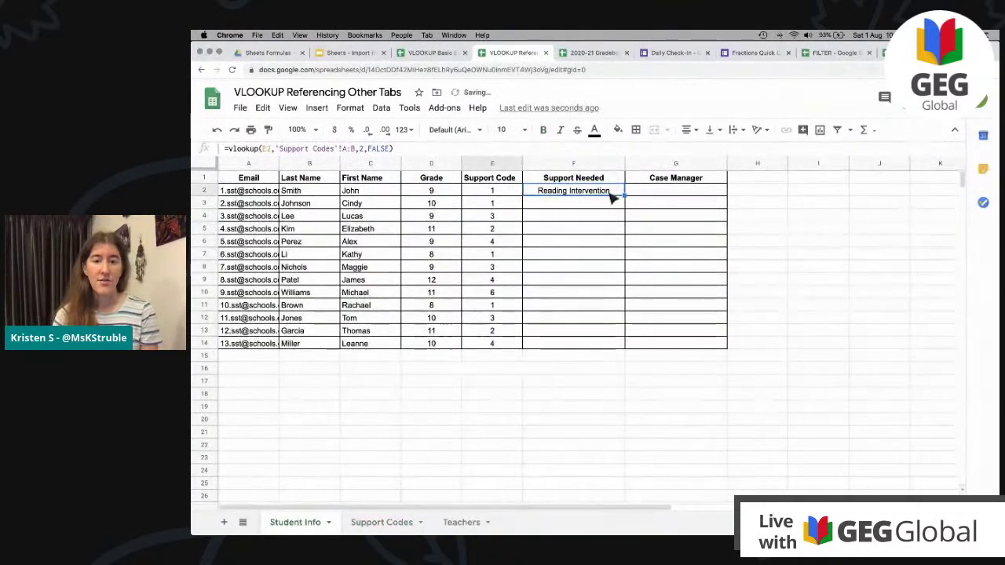
Fill the Support Needed formula down from F2 through F14 and set the support code in E10 to 5.
left_click_drag(629, 201, 625, 352)
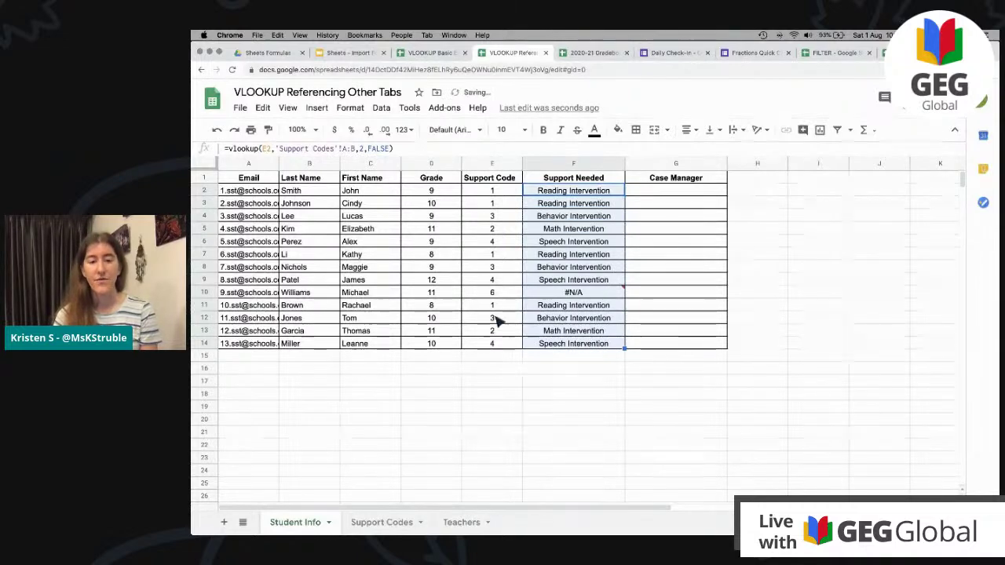
left_click(512, 293)
type("5")
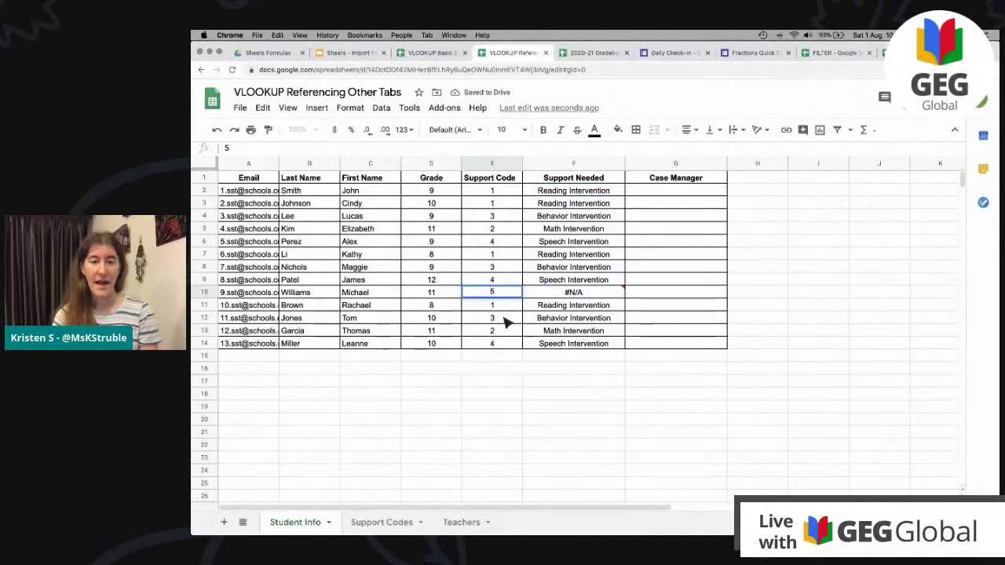
left_click(505, 319)
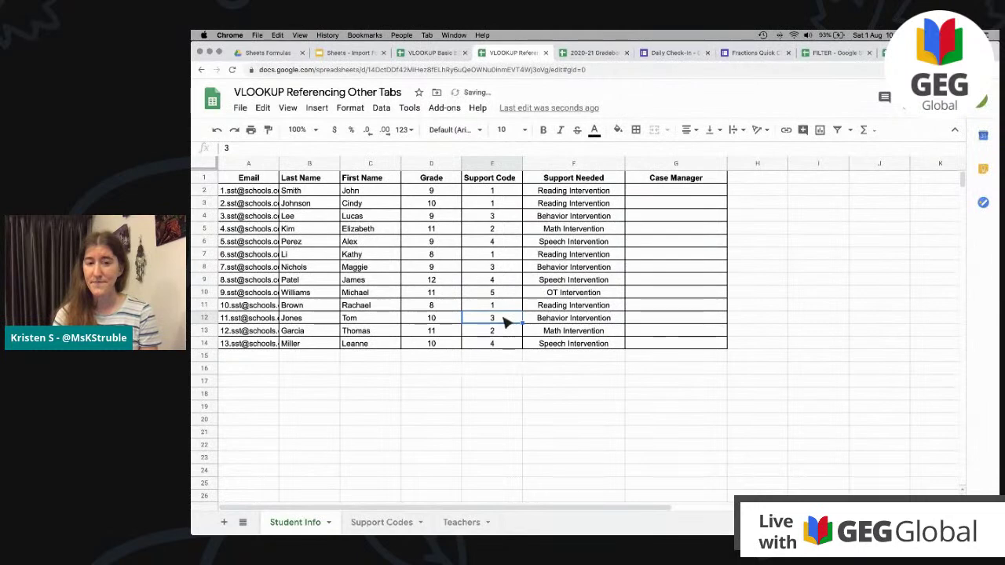
Copy the formula text =vlookup(E2,'Support Codes'!A:B,2,FALSE) from F2 into G2 under Case Manager.
left_click(556, 192)
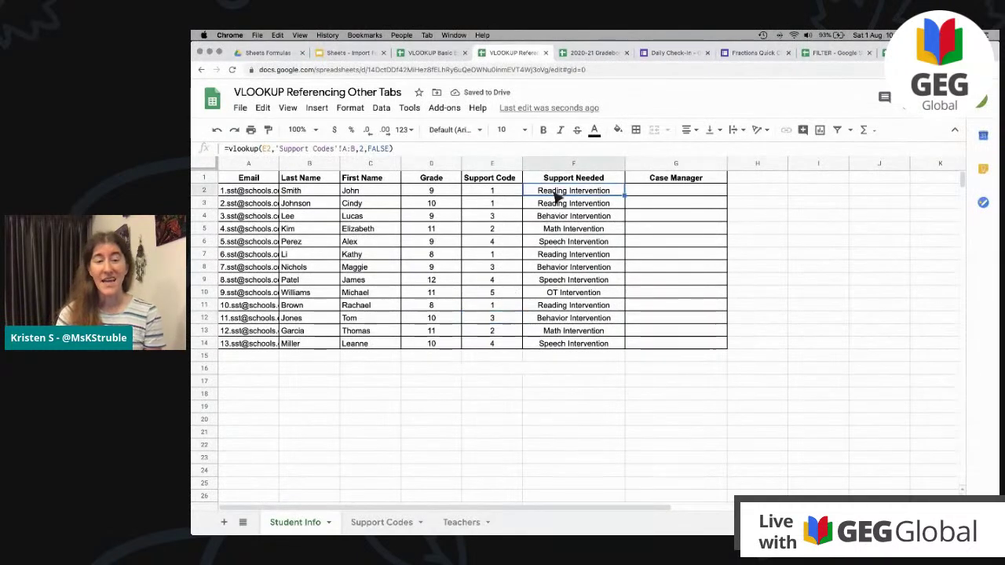
left_click(413, 149)
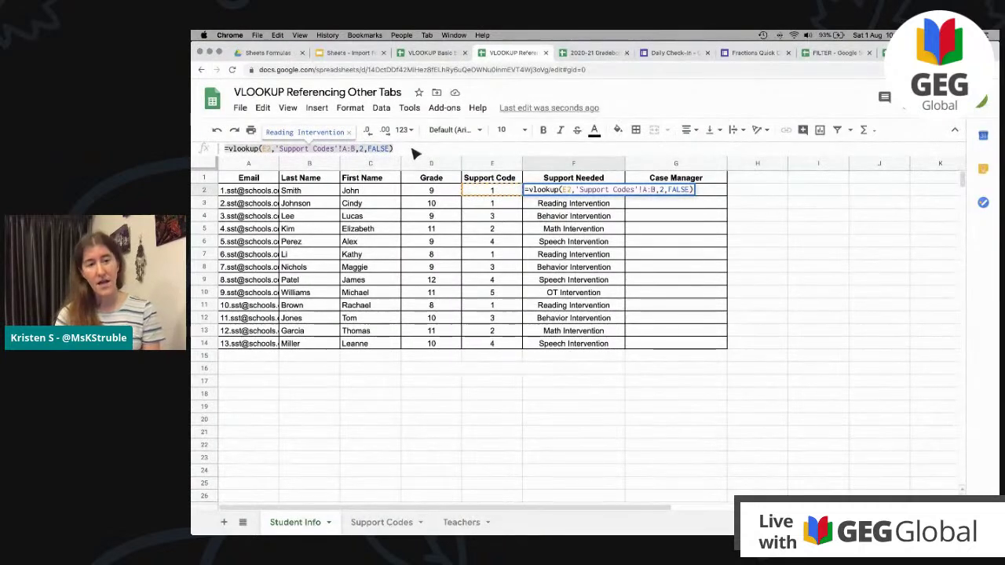
left_click(701, 192)
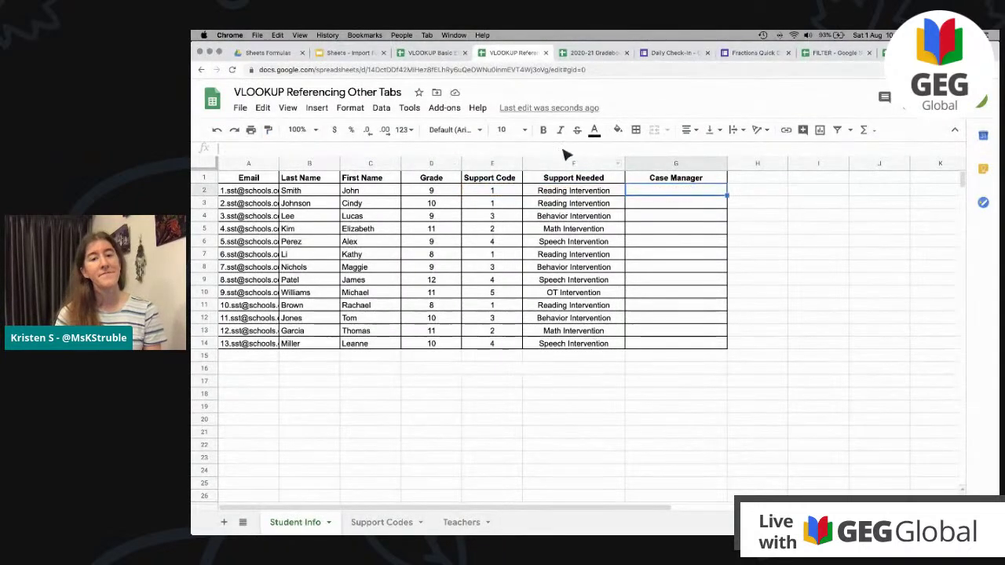
left_click(564, 151)
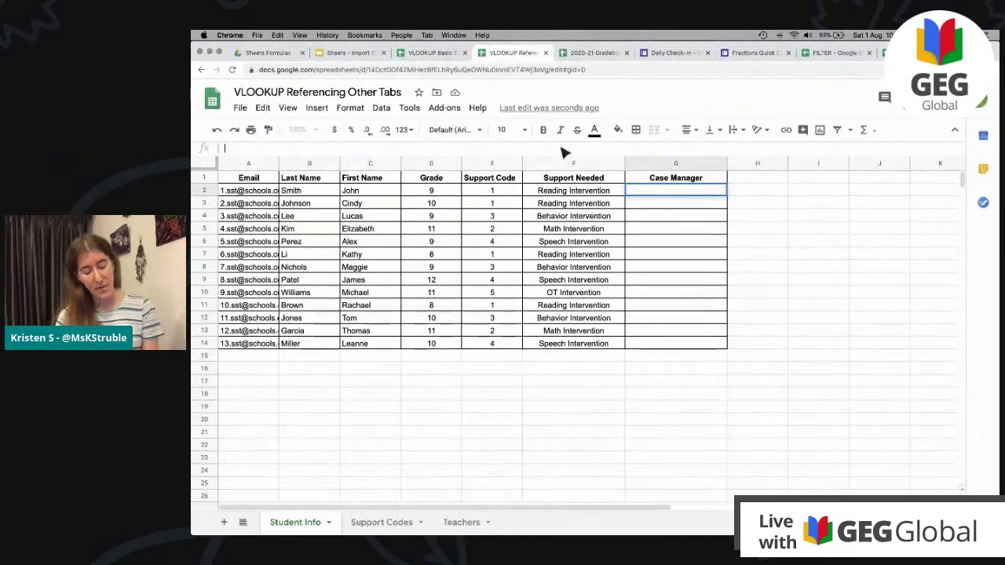
type("=vlookup(E2,'Support Codes'!A:B,2,FALSE)")
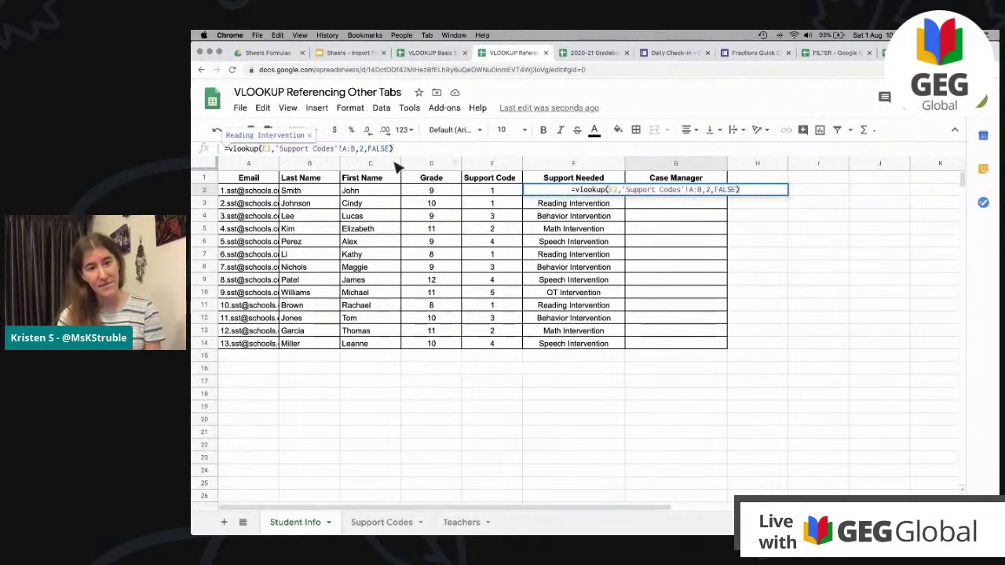
Replace the sheet name Support Codes with Teachers in the G2 lookup formula and check the entered formula.
left_click(335, 150)
key("BackSpace")
key("BackSpace")
key("BackSpace")
key("BackSpace")
key("BackSpace")
key("BackSpace")
key("BackSpace")
key("BackSpace")
key("BackSpace")
key("BackSpace")
key("BackSpace")
key("BackSpace")
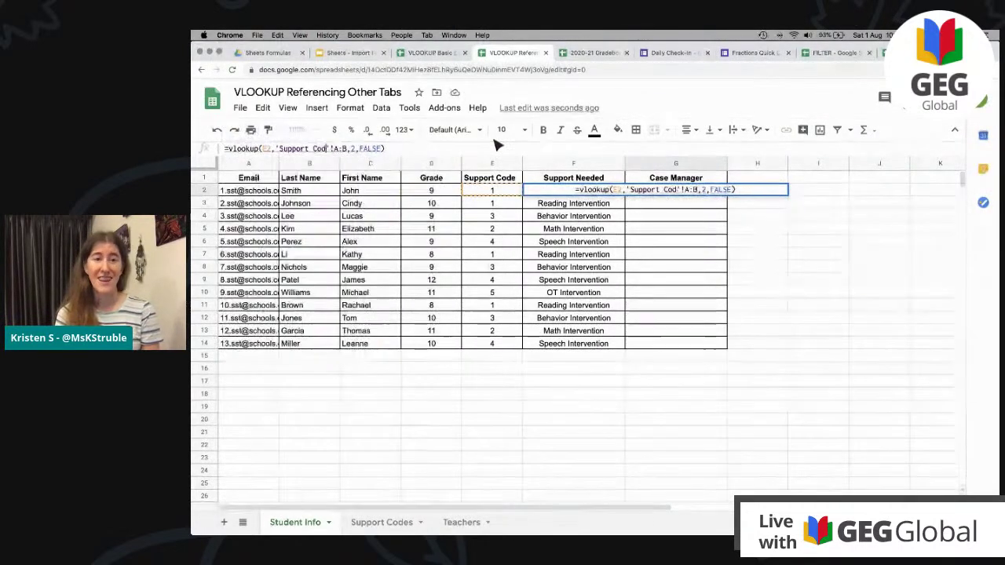
key("BackSpace")
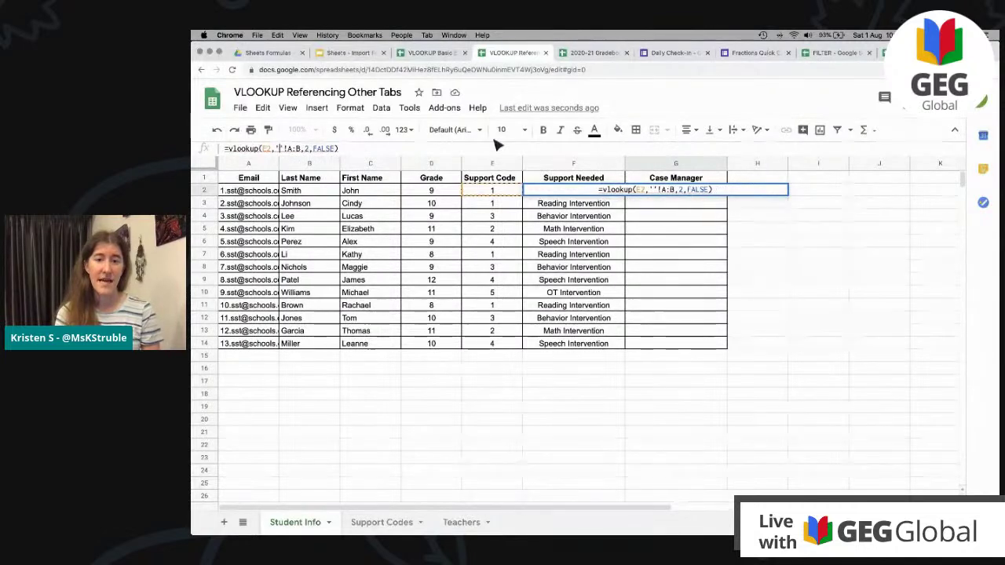
type("Teachers")
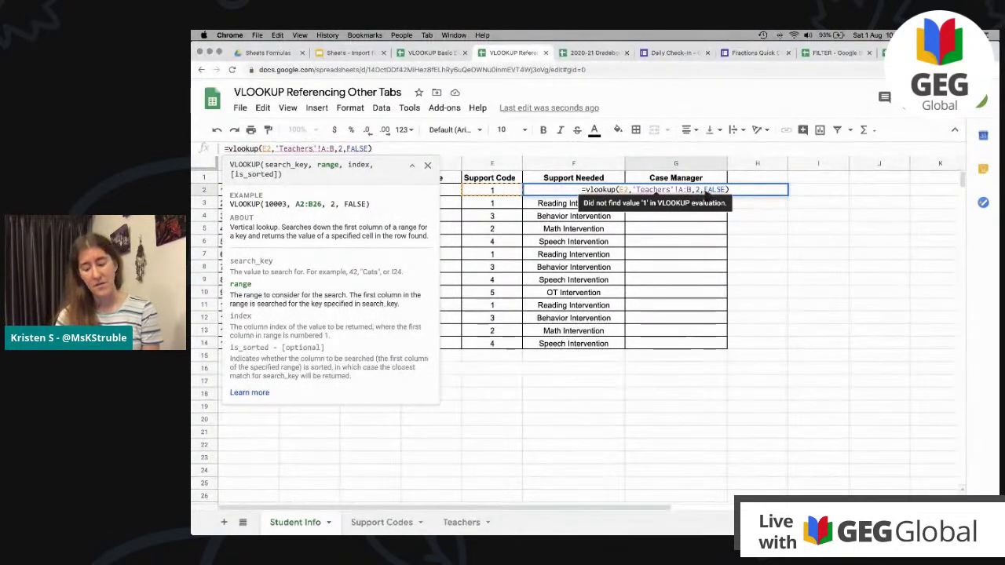
key("Return")
left_click(686, 193)
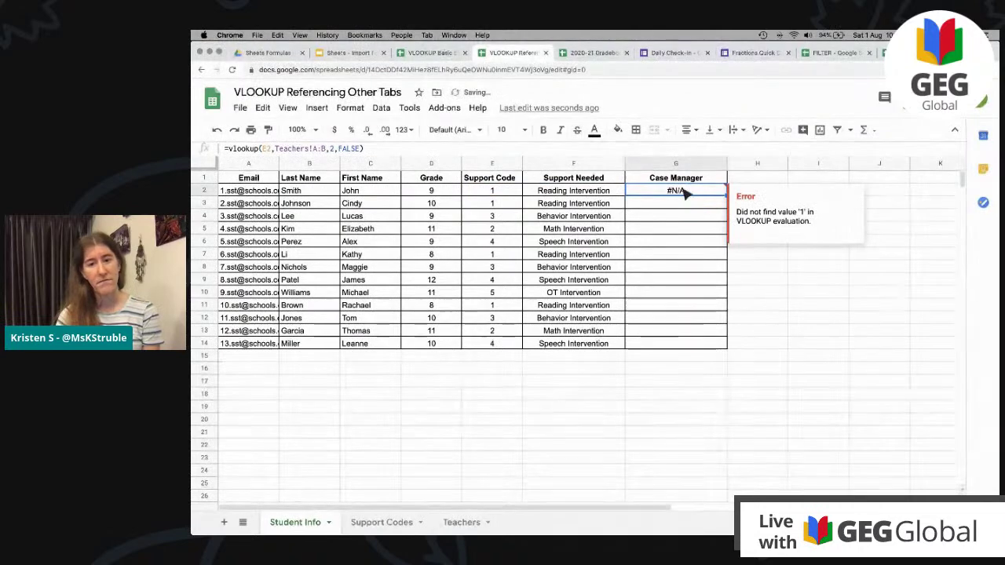
double_click(686, 192)
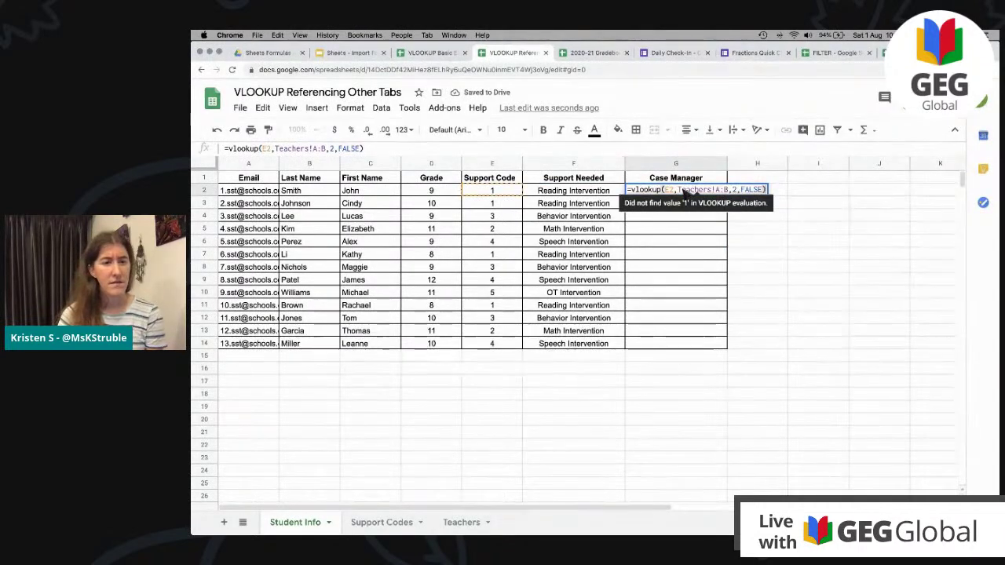
key("Escape")
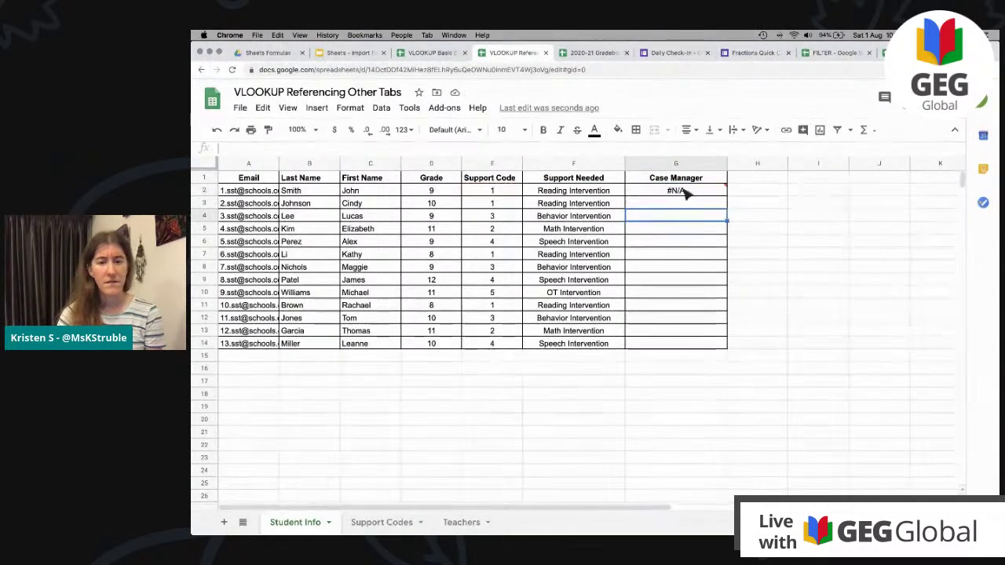
Check the Teachers sheet and change the lookup key in the G2 Case Manager formula on Student Info to D2.
left_click(464, 522)
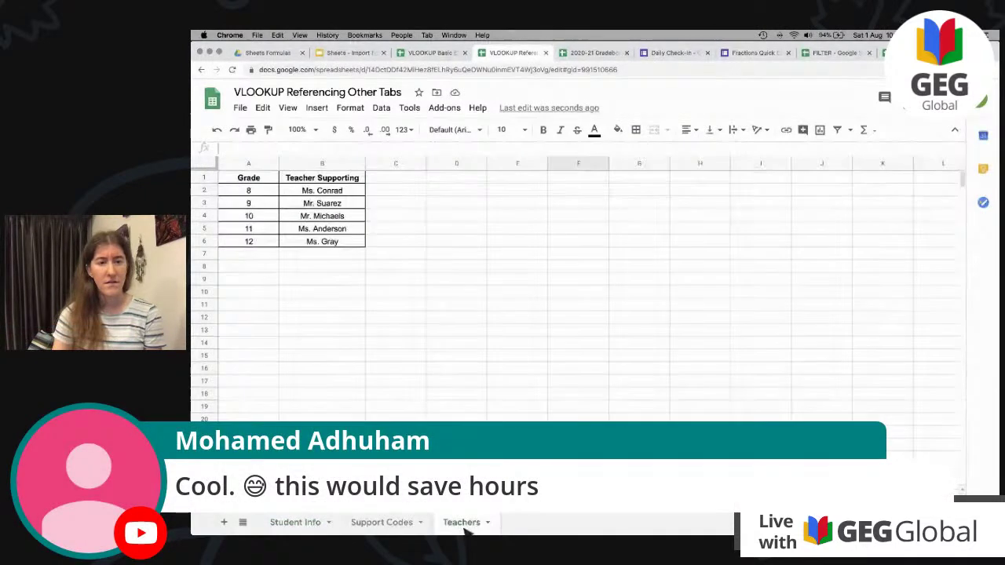
left_click(308, 528)
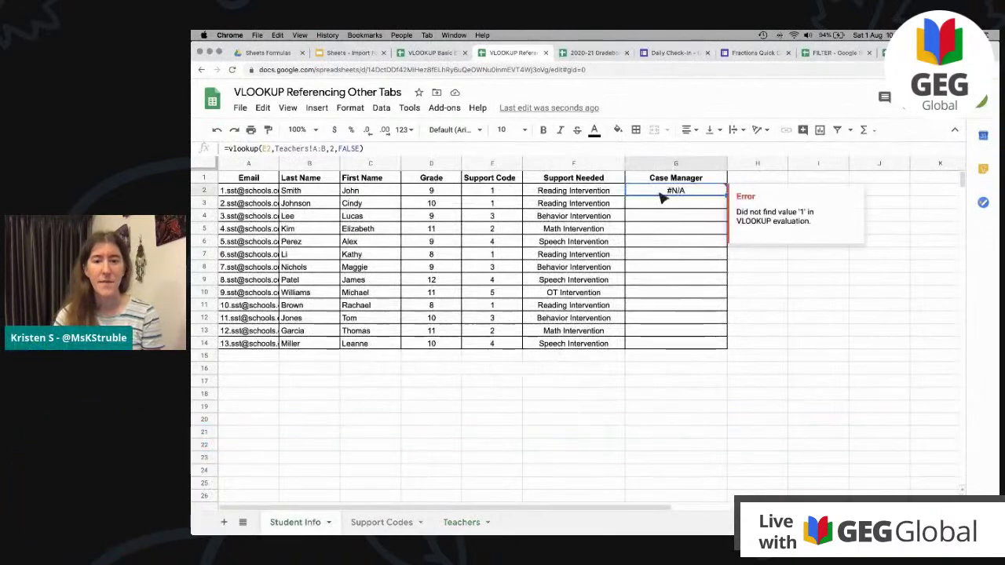
double_click(663, 194)
type("D2")
key("Return")
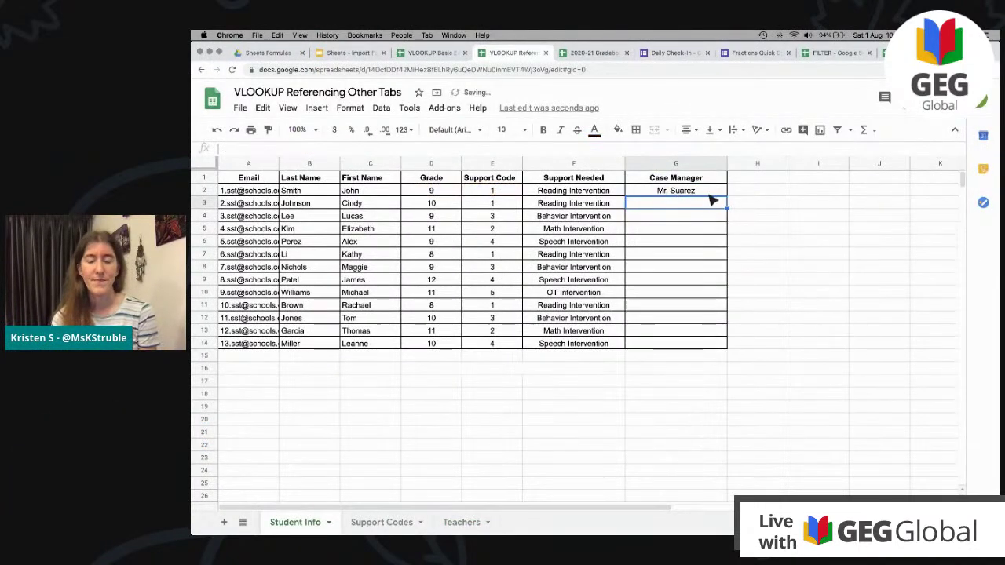
Fill the Case Manager lookup formula down from G2 through G14.
left_click(709, 194)
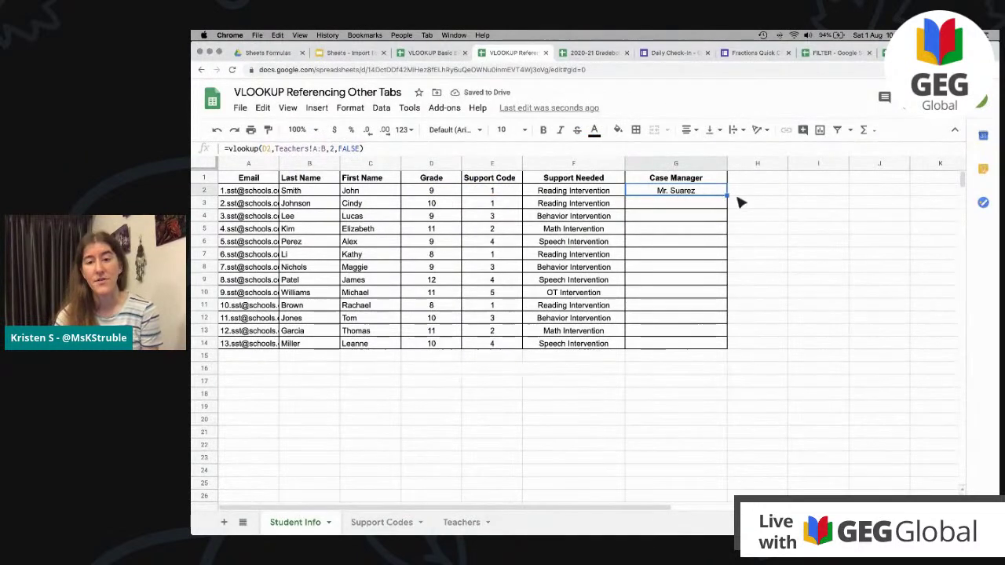
left_click_drag(728, 197, 722, 350)
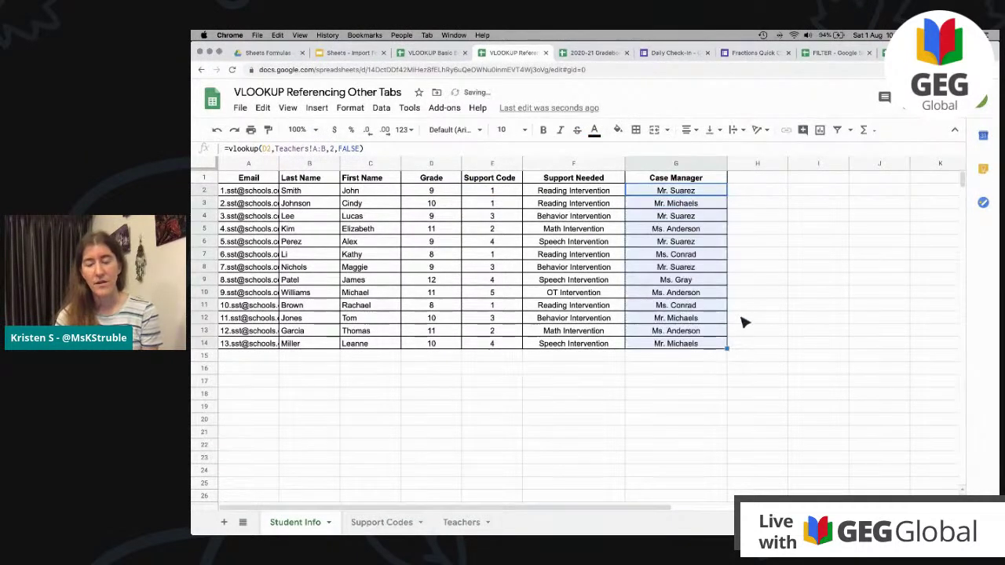
left_click(714, 369)
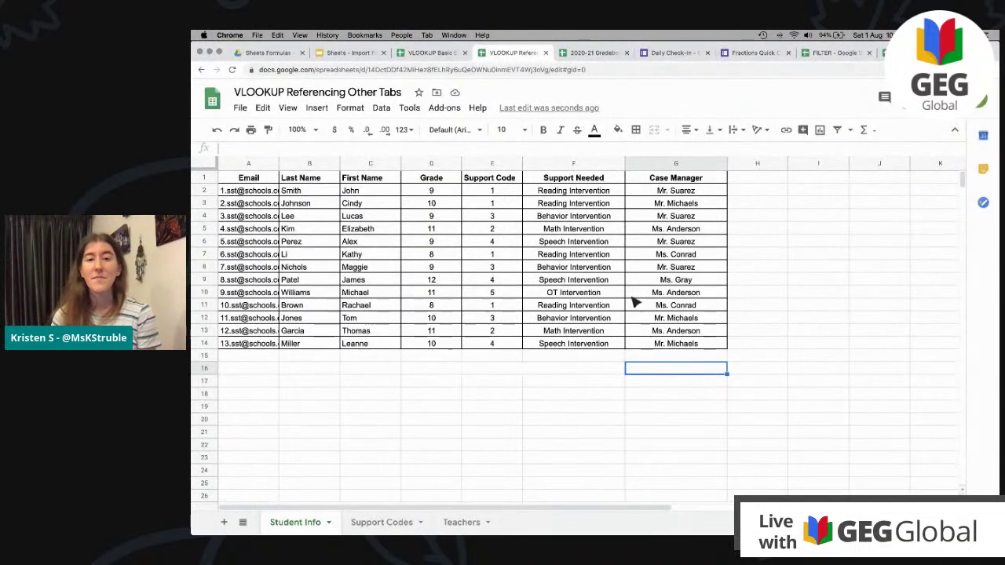
Switch to the Daily Check-In form and review its questions, including the one about scheduling a check-in.
left_click(672, 52)
scroll(738, 248, "down", 15)
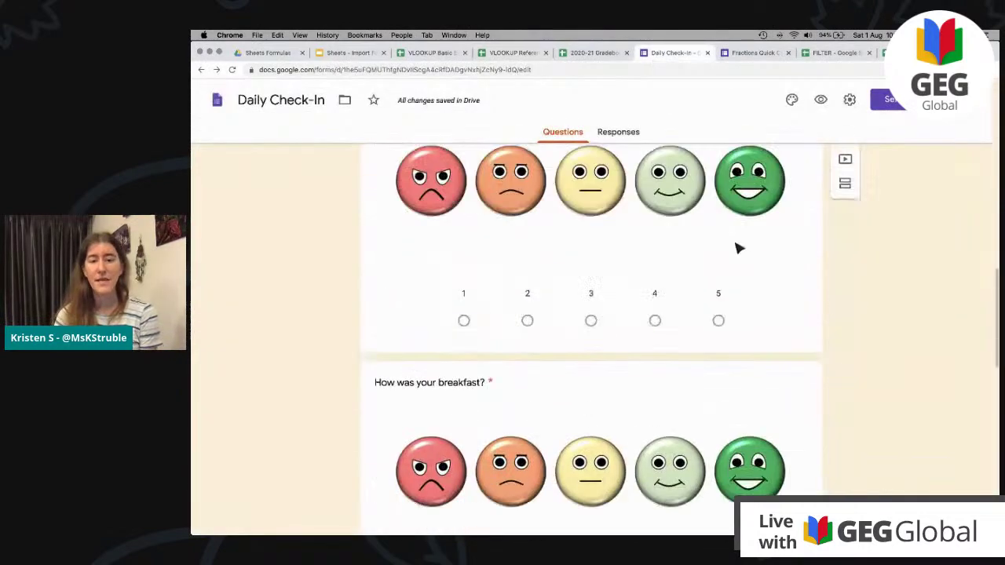
scroll(738, 248, "down", 5)
left_click(736, 247)
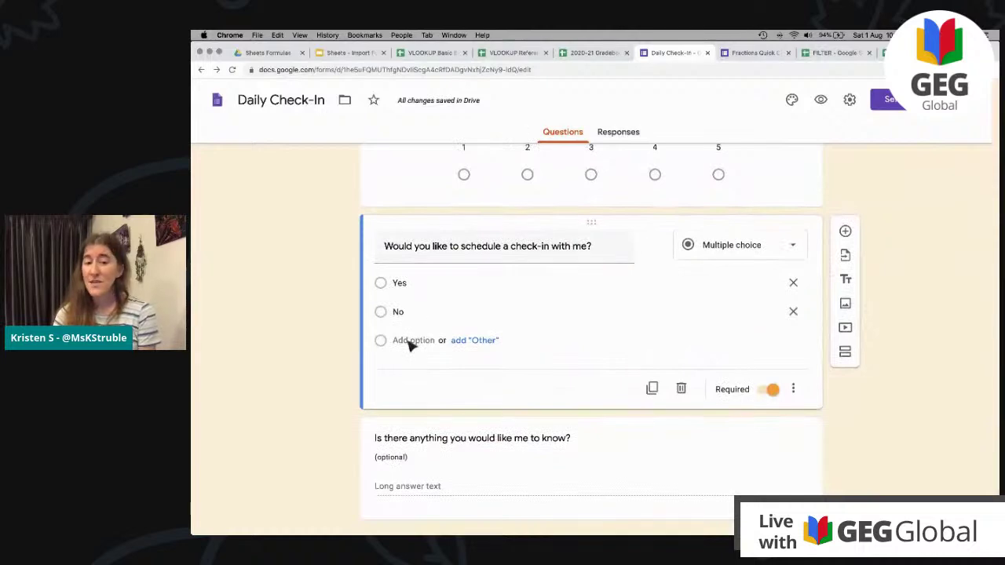
scroll(355, 402, "down", 1)
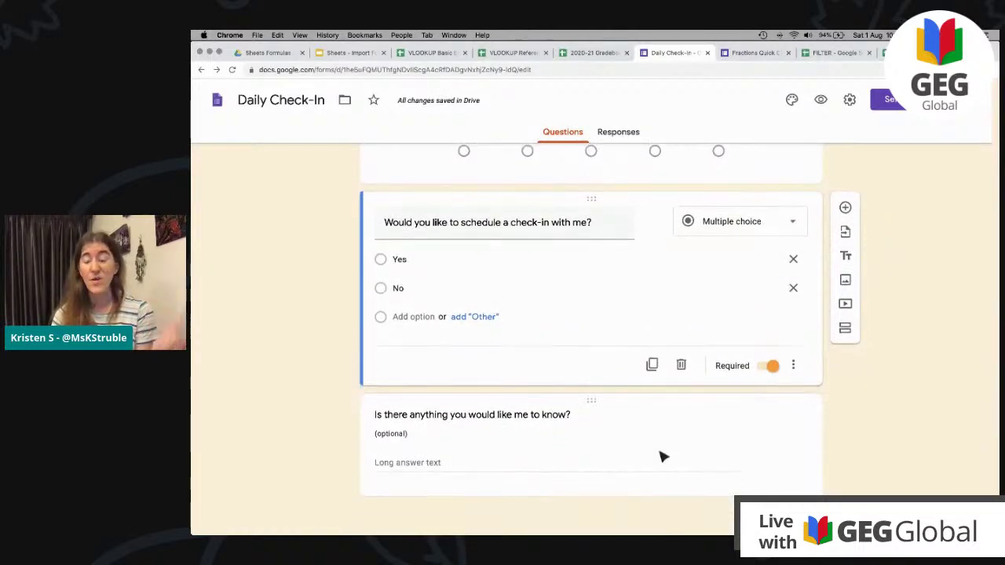
scroll(846, 440, "up", 20)
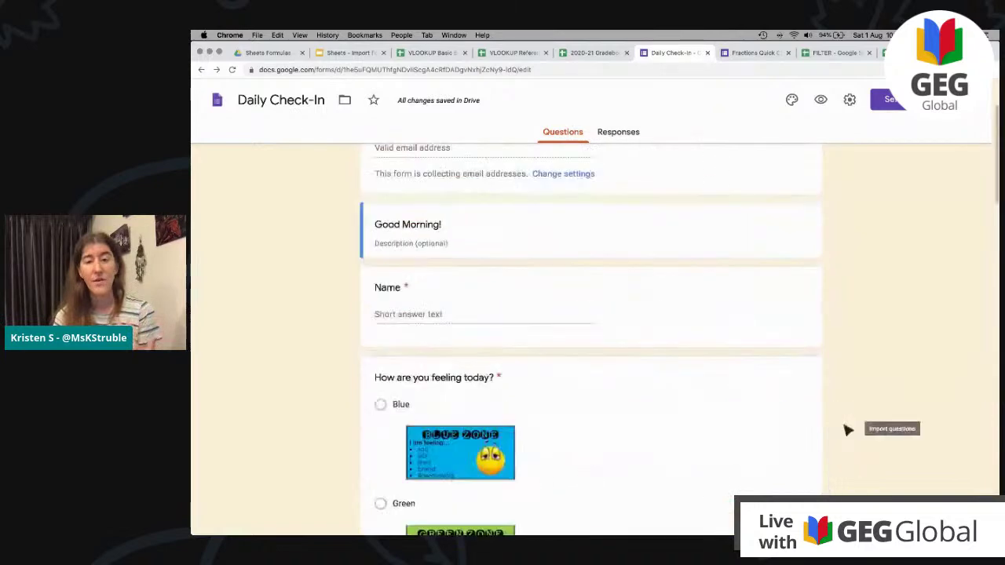
Send the Daily Check-In form's responses to the existing 2020-21 Gradebook spreadsheet.
left_click(633, 133)
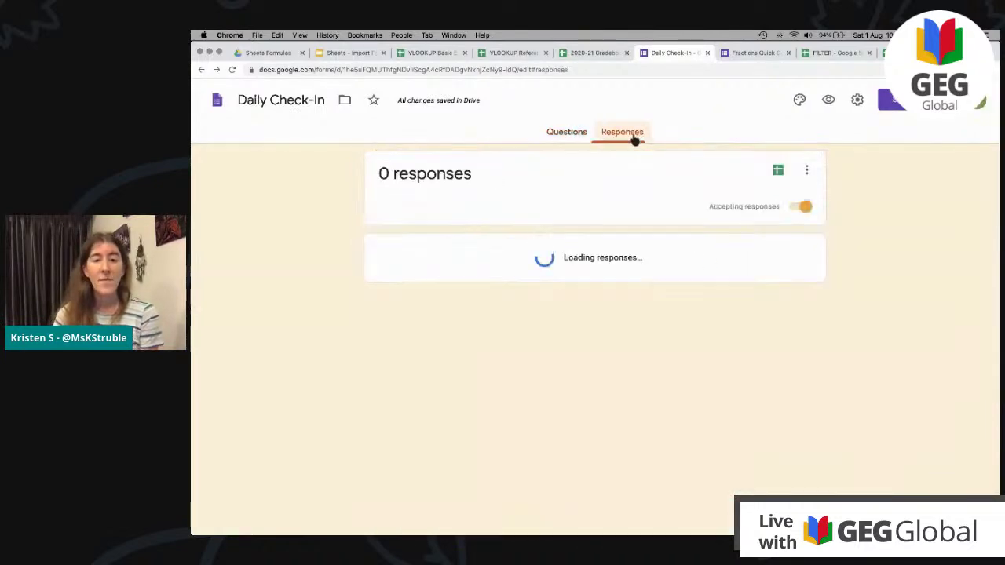
left_click(778, 174)
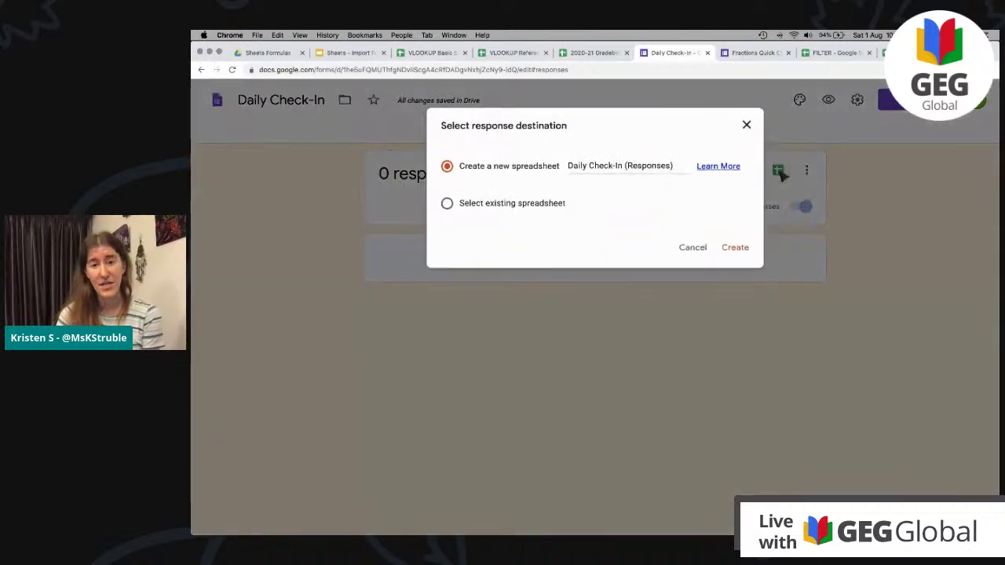
left_click(482, 205)
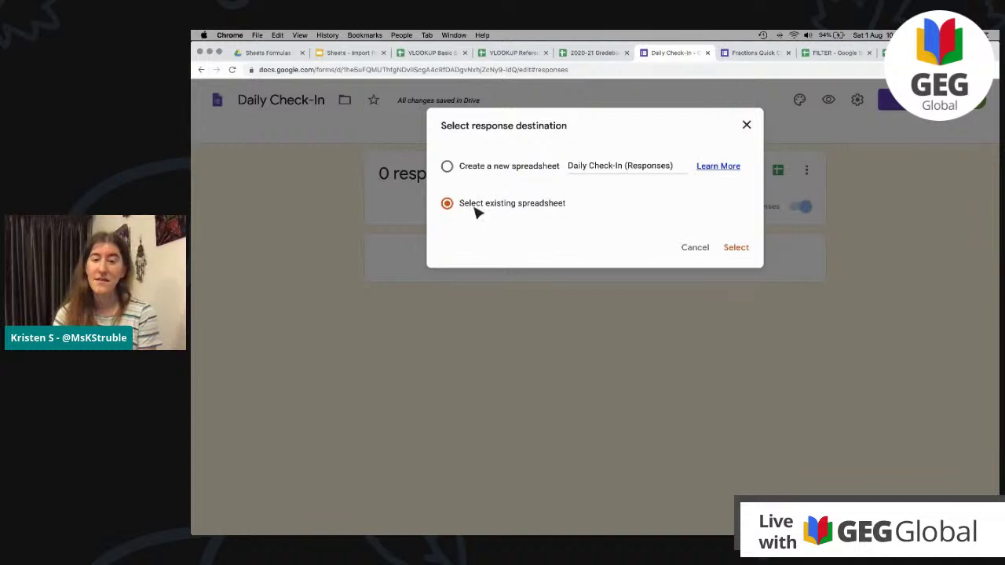
left_click(736, 247)
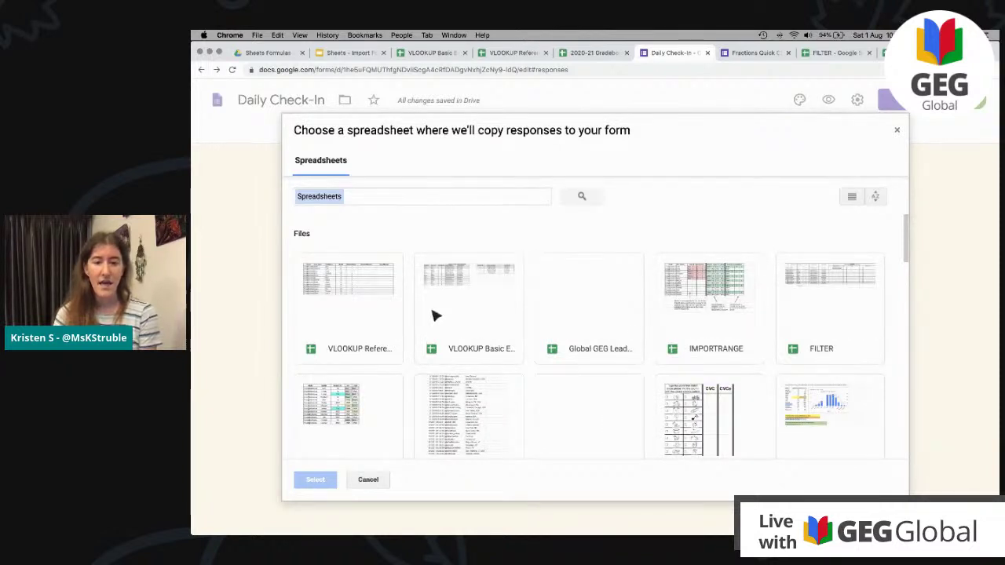
scroll(431, 317, "down", 1)
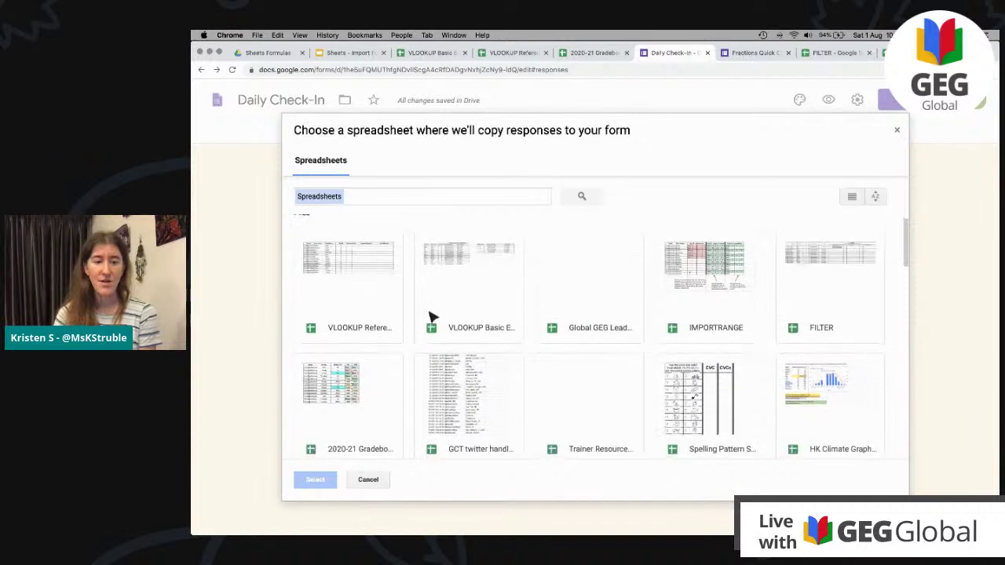
left_click(383, 405)
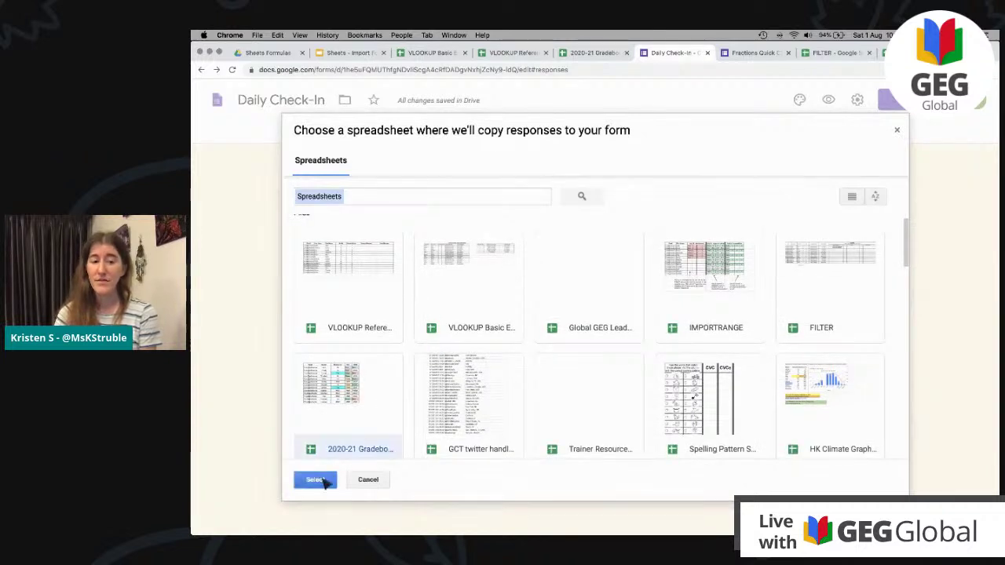
left_click(322, 480)
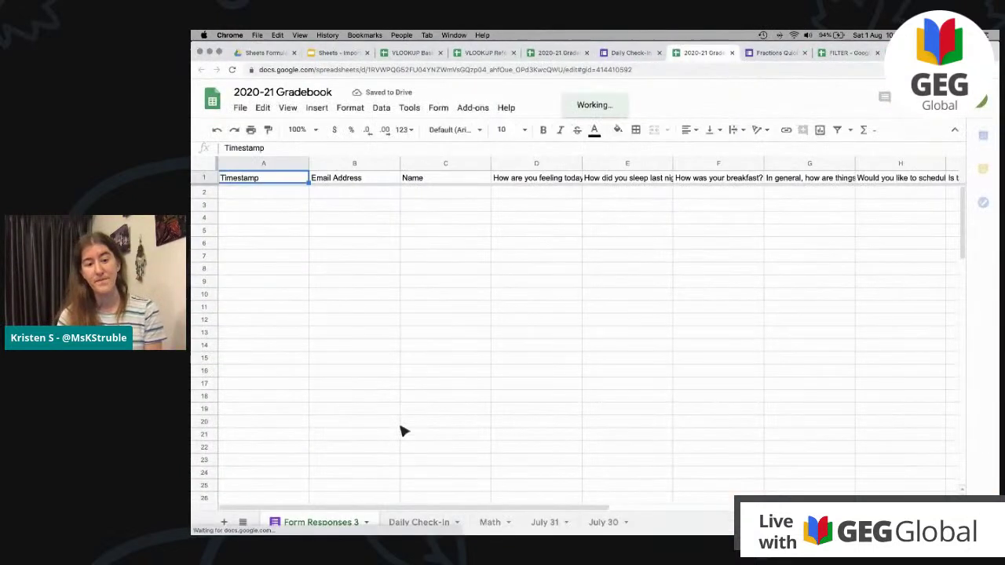
Rename the new form responses sheet in the gradebook as Aug 1.
double_click(318, 524)
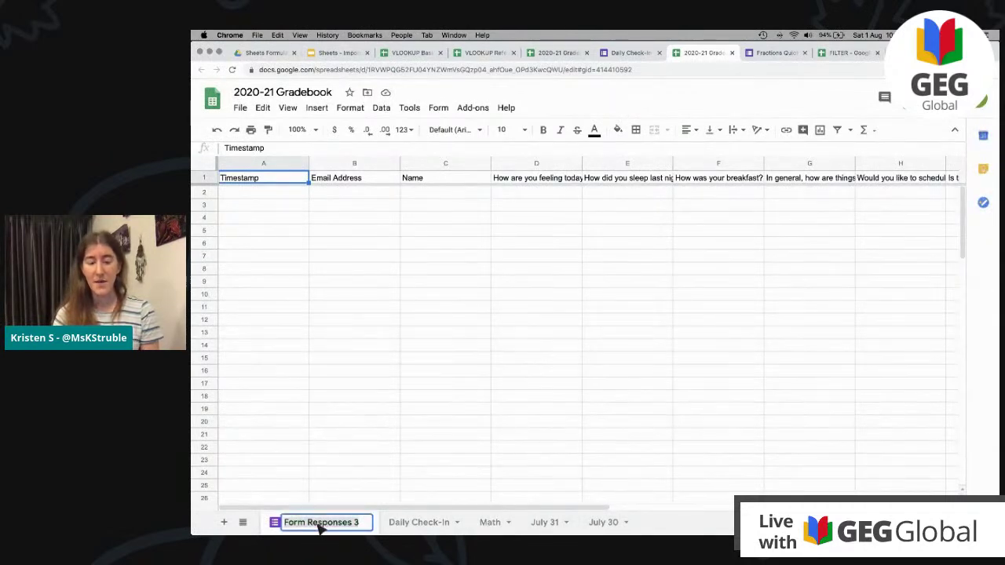
type("Aug 1")
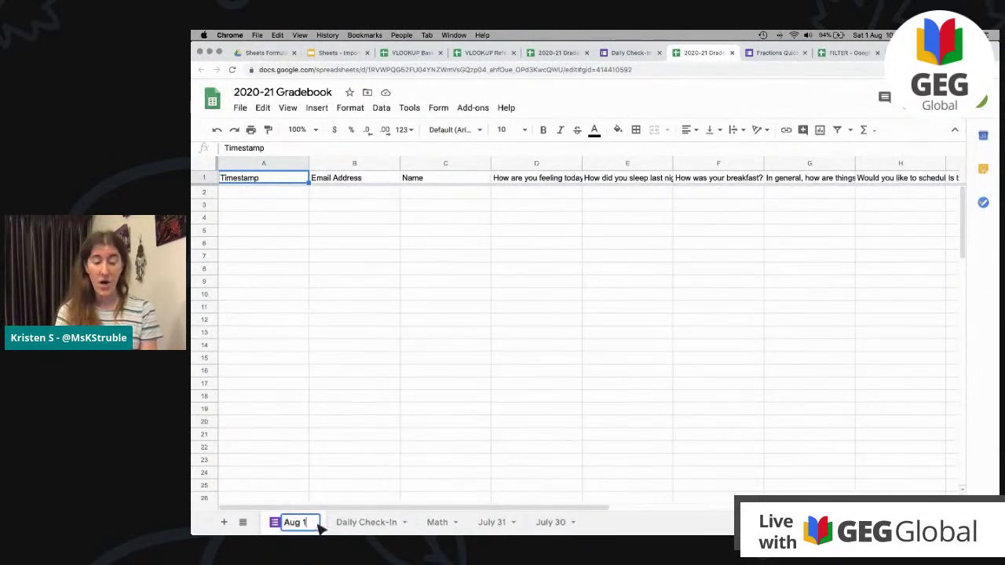
left_click(333, 474)
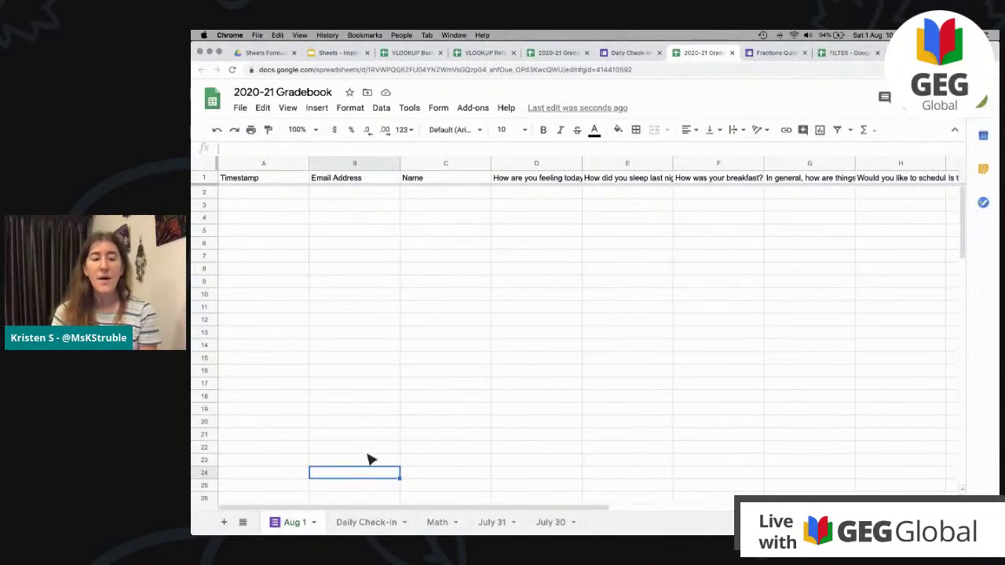
On the Daily Check-In sheet, insert a column before the 7/31 column and enter 8/1 as its header.
left_click(358, 524)
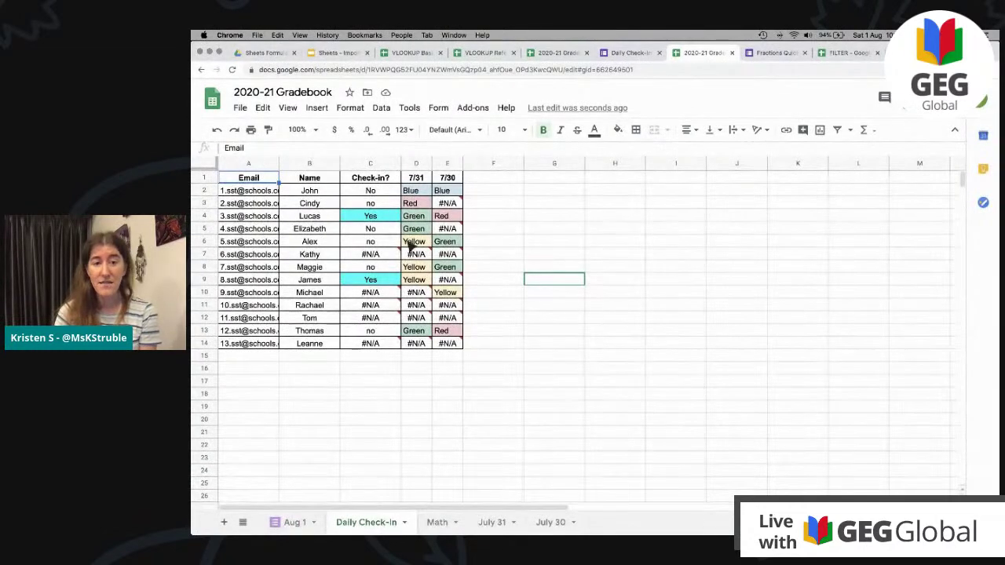
left_click(415, 163)
left_click(317, 108)
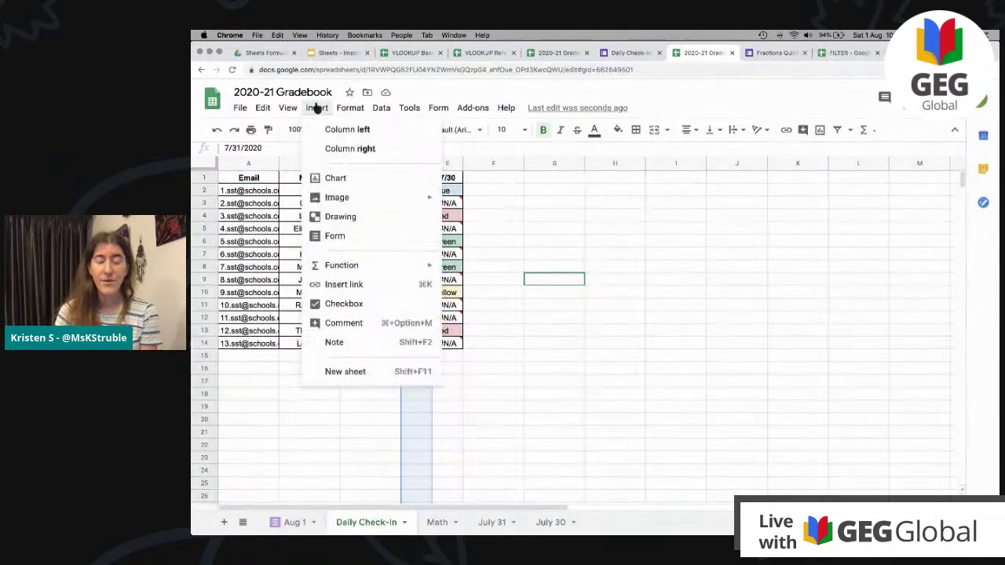
left_click(326, 130)
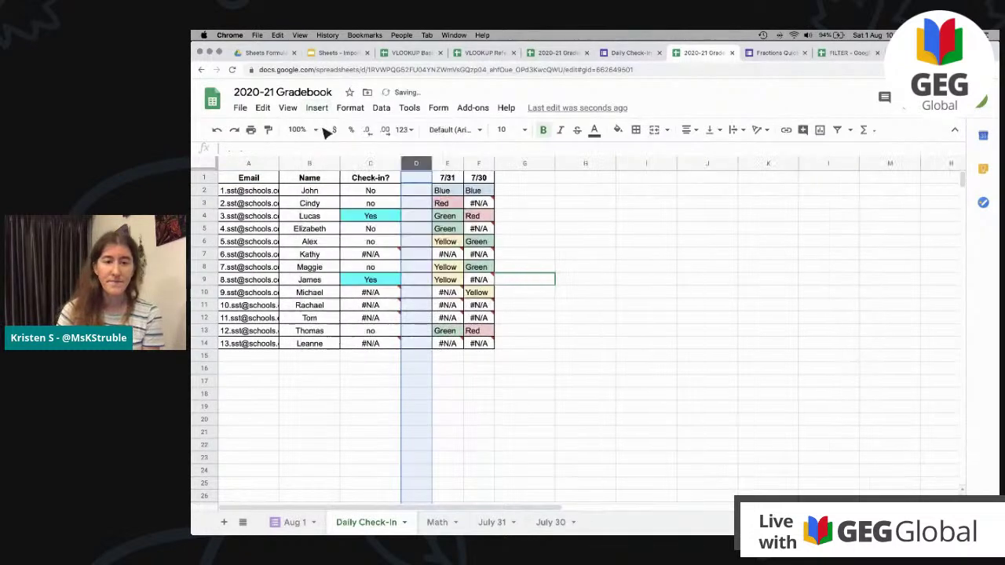
left_click(407, 191)
left_click(416, 180)
type("8/1")
Copy the formula text =vlookup(A2,'July 31'!B:D,3,FALSE) from E2 into D2 under 8/1.
left_click(456, 192)
key("Return")
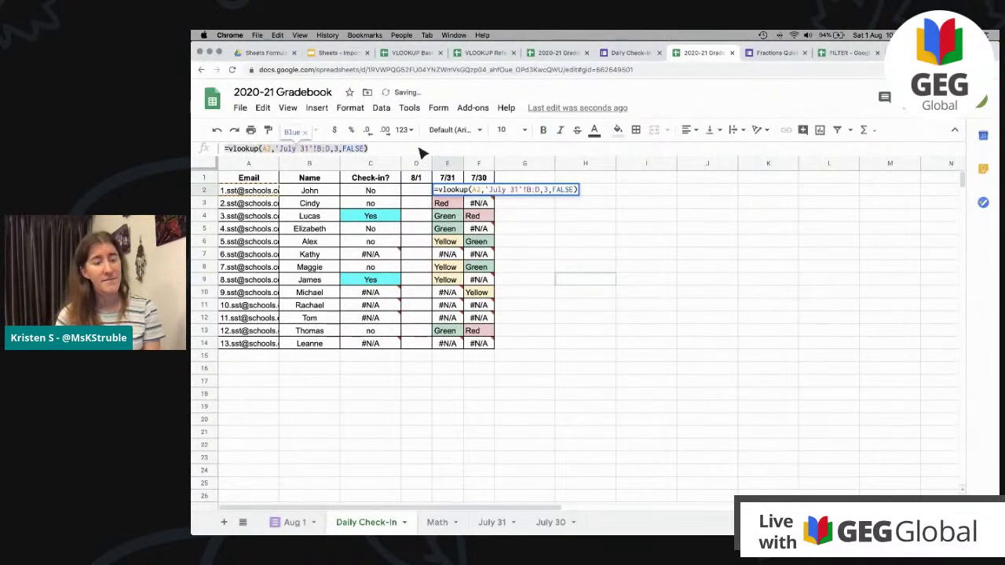
key("super+c")
left_click(408, 192)
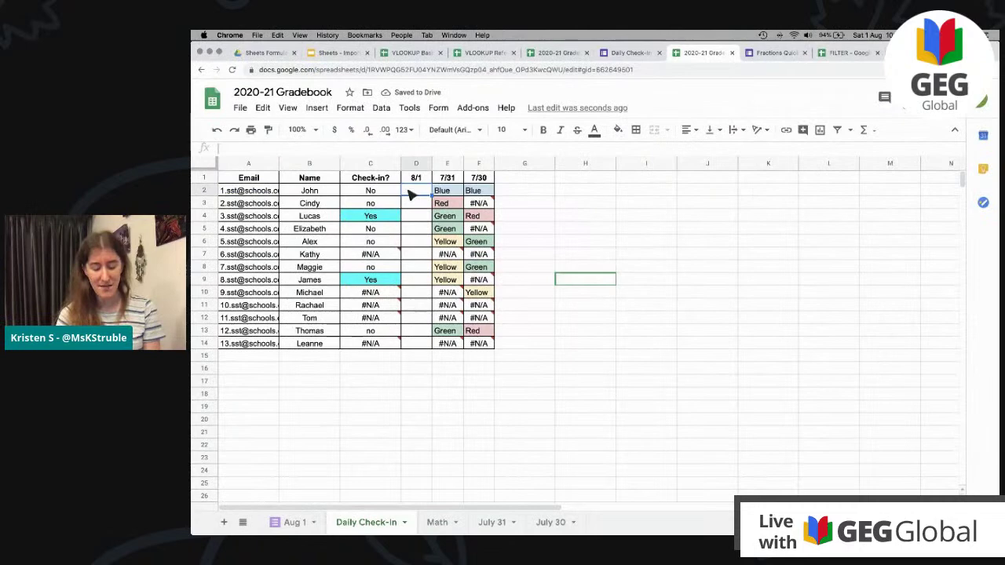
left_click(393, 150)
key("super+v")
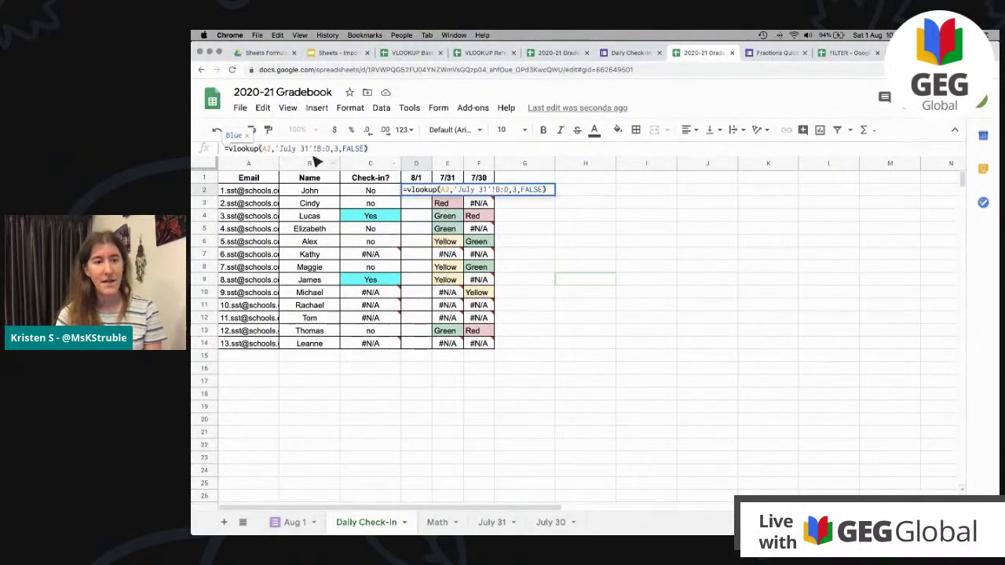
Replace the sheet name July 31 with Aug 1 in the D2 lookup formula and enter it.
key("BackSpace")
key("BackSpace")
key("BackSpace")
key("BackSpace")
key("BackSpace")
key("BackSpace")
key("BackSpace")
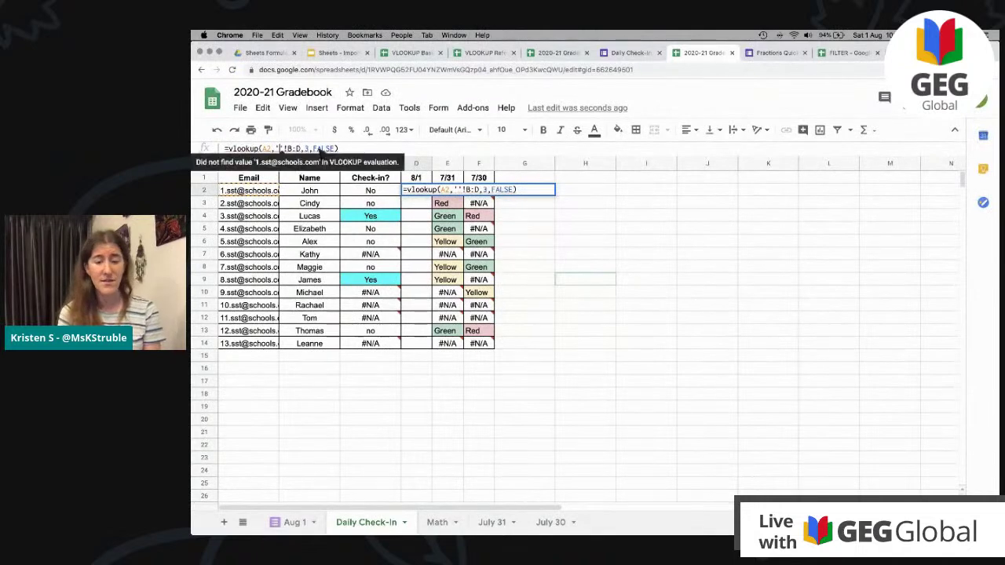
type("Aug 1")
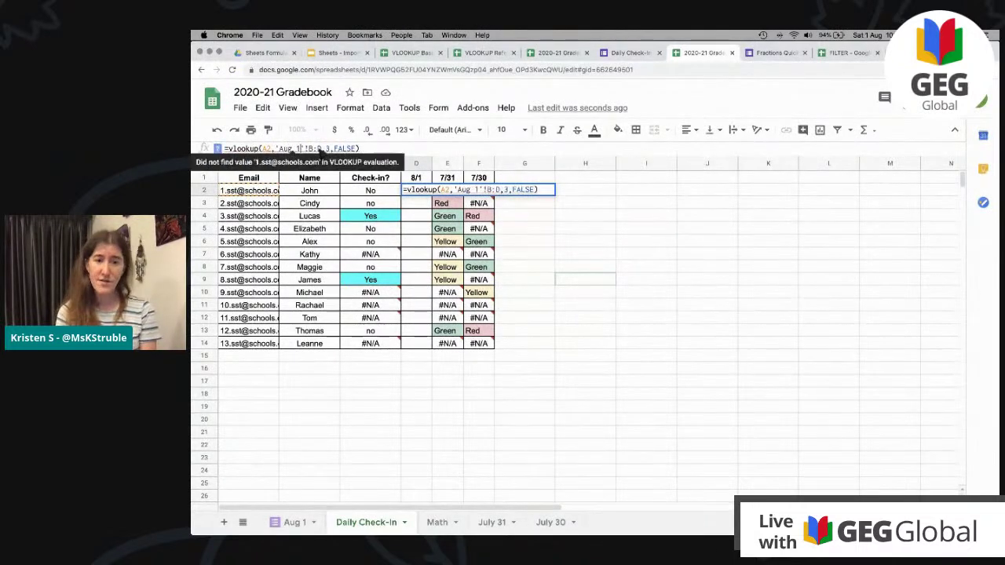
key("Return")
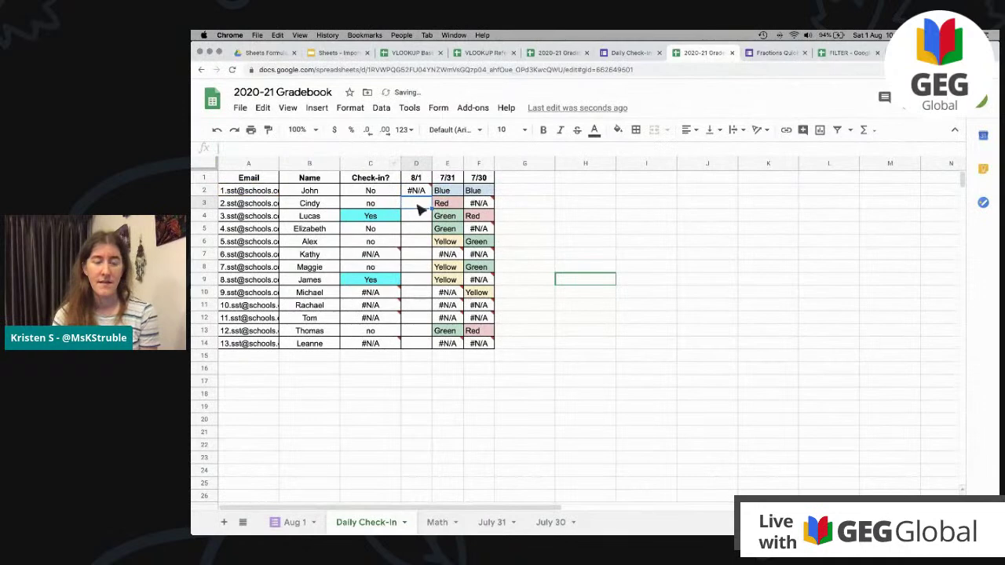
Fill the 8/1 lookup formula down from D2 through D14 and check the cells' error details.
left_click(417, 194)
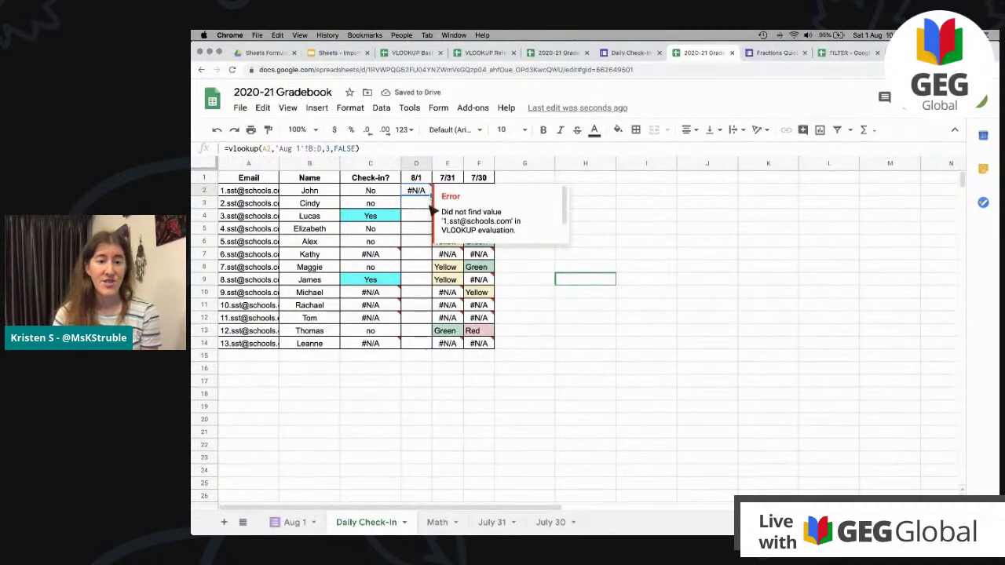
left_click_drag(422, 333, 425, 346)
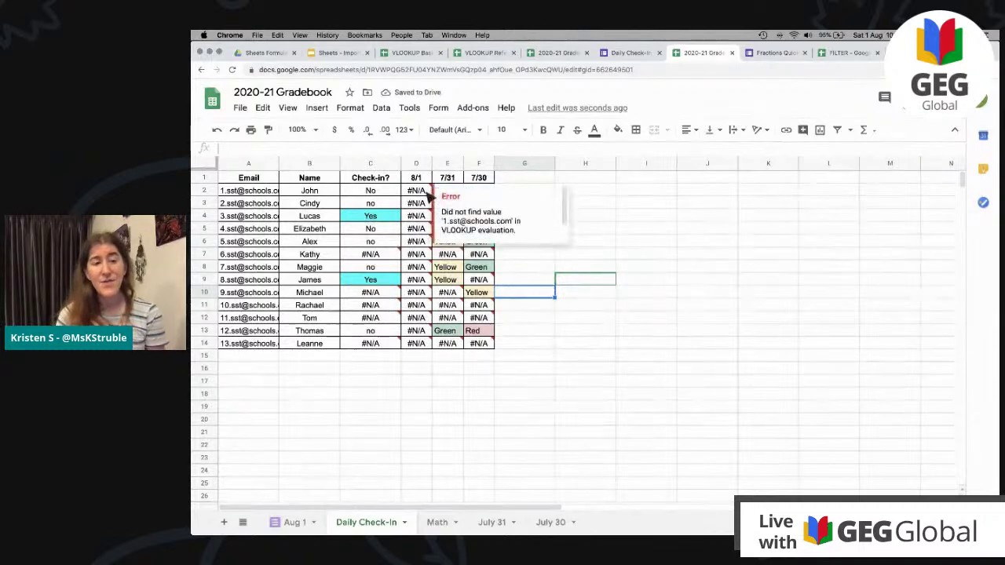
left_click(428, 198)
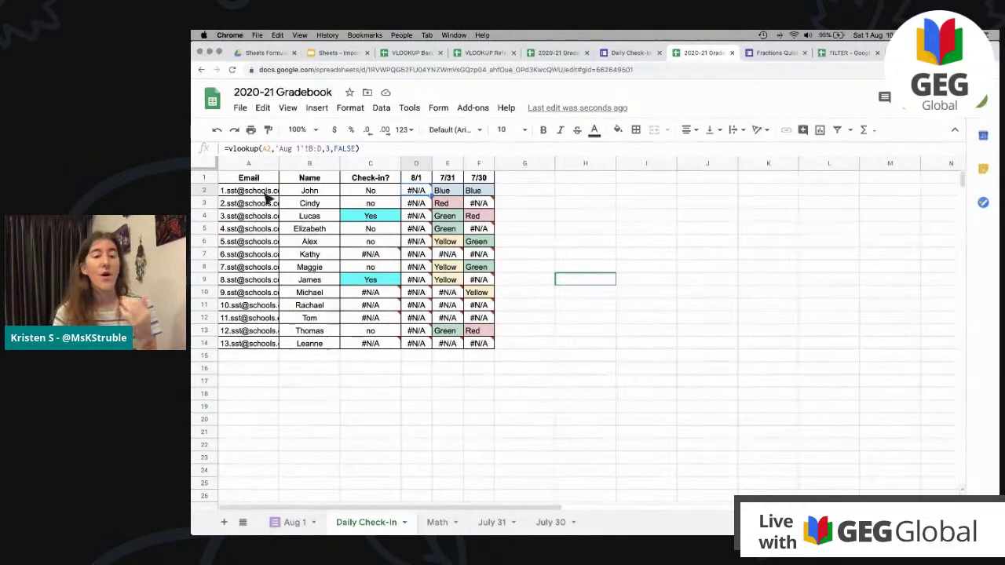
mouse_move(416, 194)
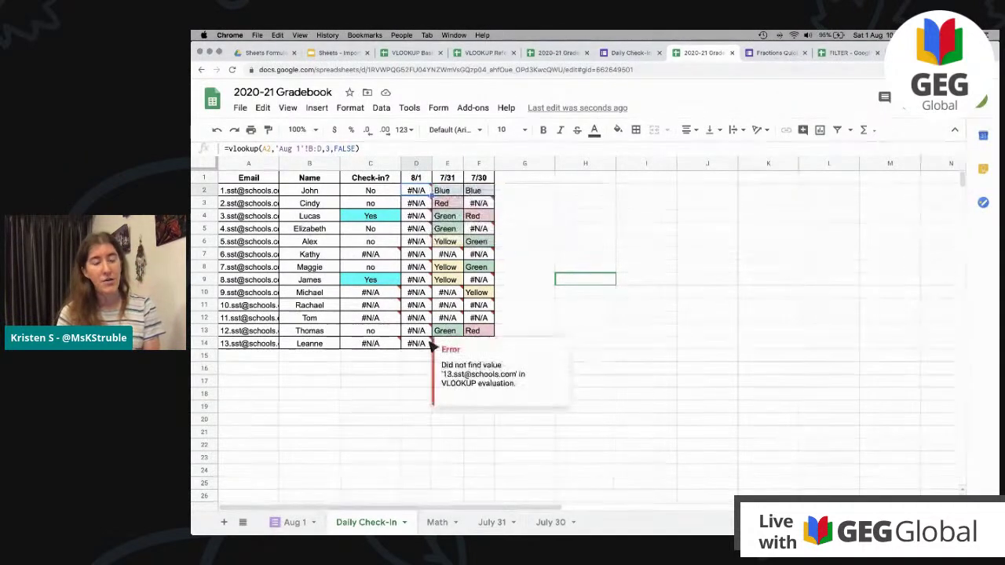
Open a preview of the Daily Check-In form in its own tab and return to the form's responses.
left_click(615, 55)
left_click(833, 98)
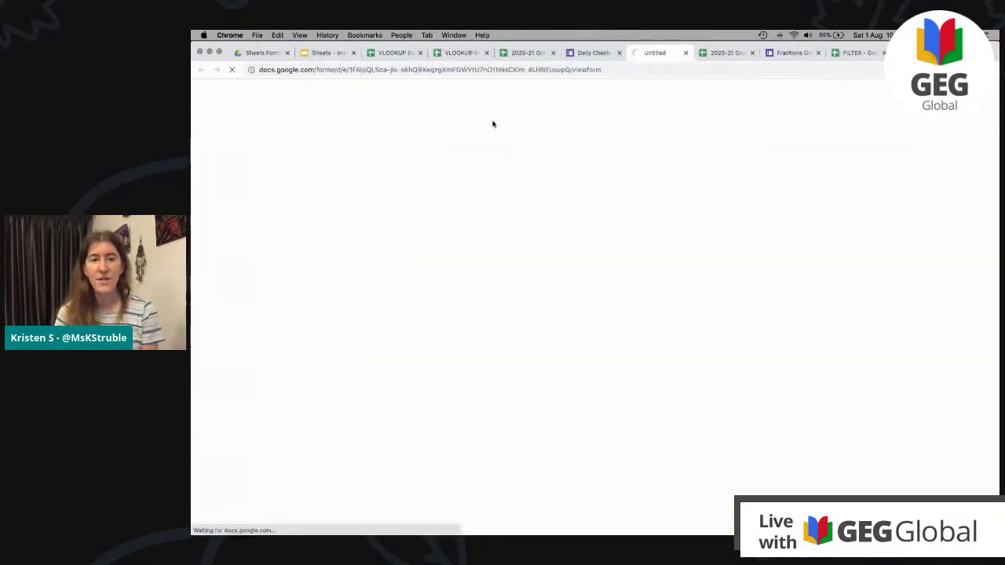
key("ctrl+shift+Tab")
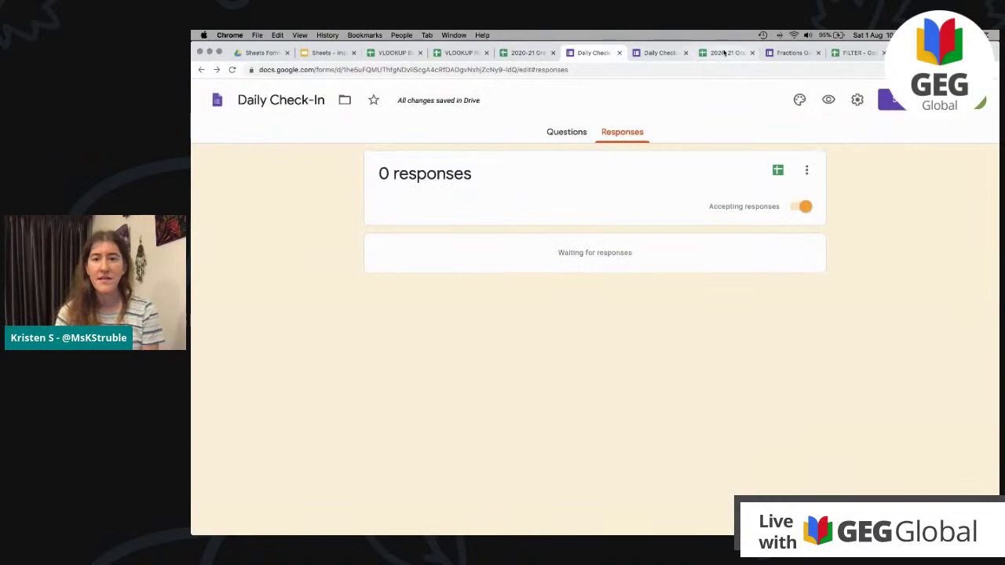
Copy the student's e-mail from A6 of the gradebook and enter it with a student's first name in the Daily Check-In form.
left_click(726, 52)
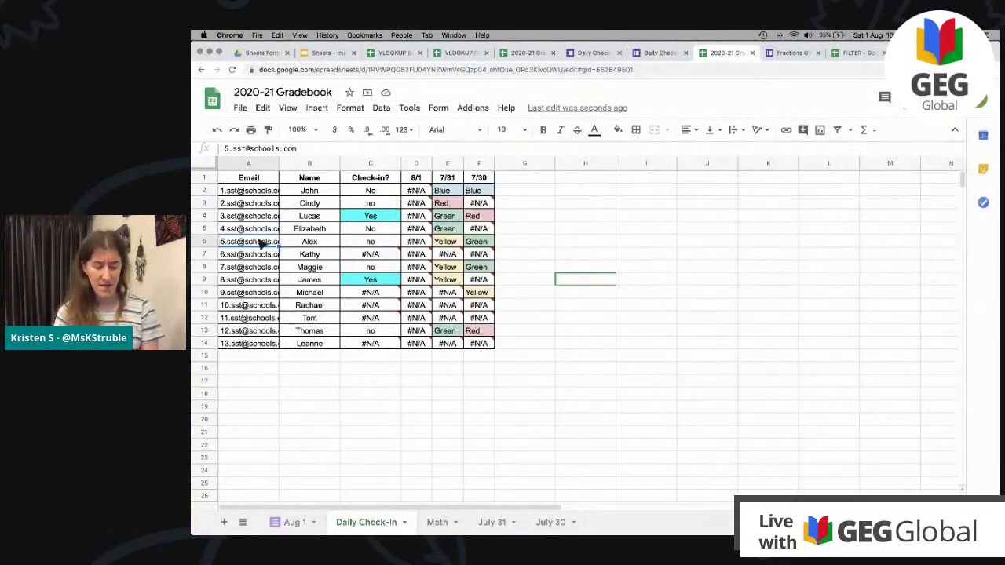
left_click(668, 55)
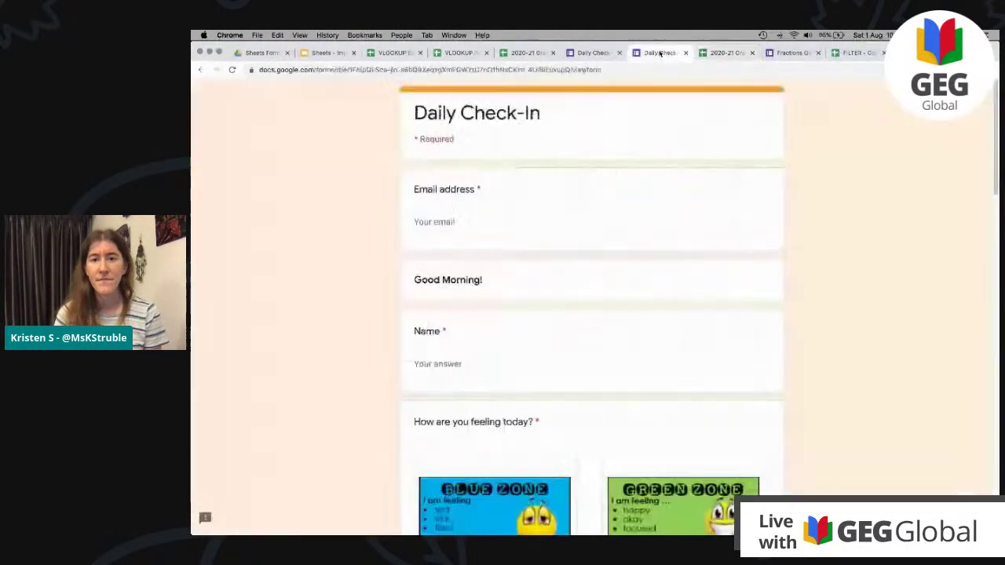
left_click(505, 226)
key("super+v")
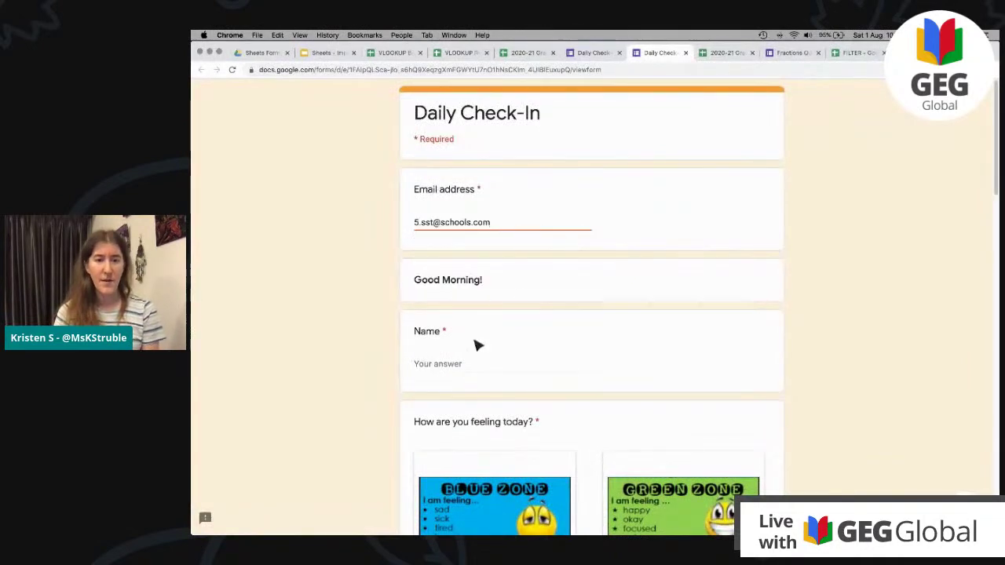
left_click(476, 375)
type("gh")
key("BackSpace")
key("BackSpace")
type("Jo")
Answer Green for today's feeling and 3 for last night's sleep in the Daily Check-In form.
scroll(485, 359, "down", 6)
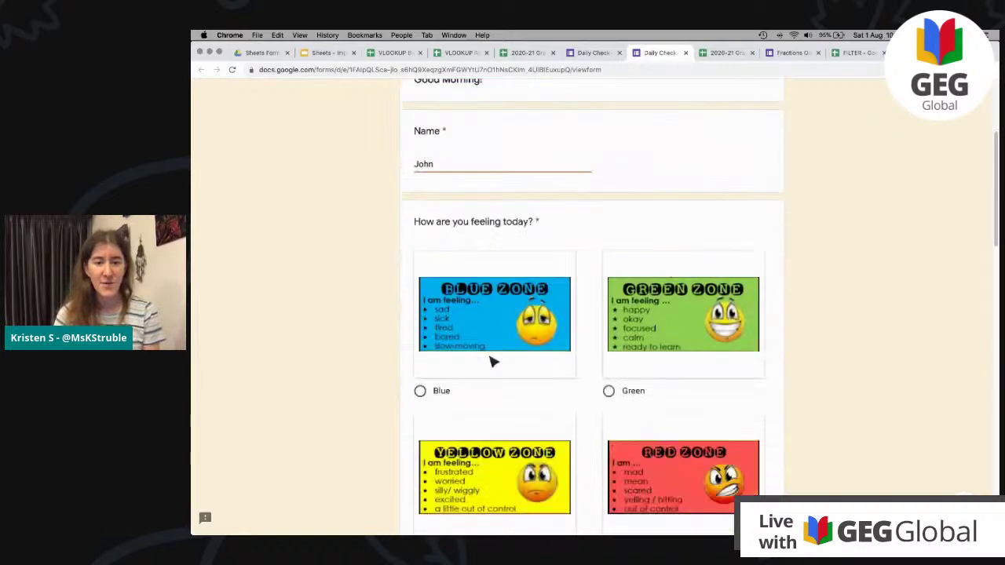
scroll(610, 213, "up", 1)
left_click(607, 195)
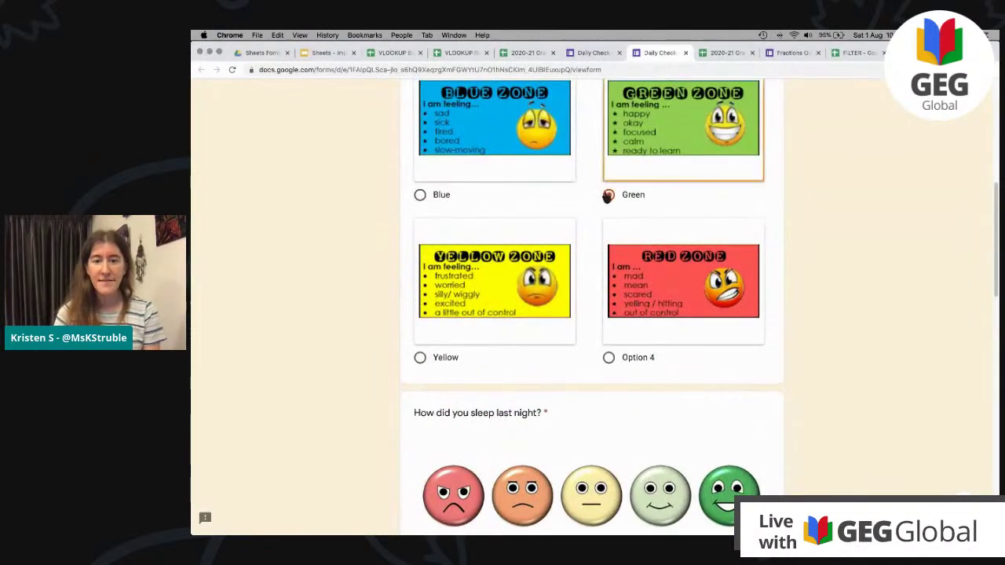
scroll(605, 217, "down", 4)
left_click(592, 354)
scroll(592, 357, "down", 3)
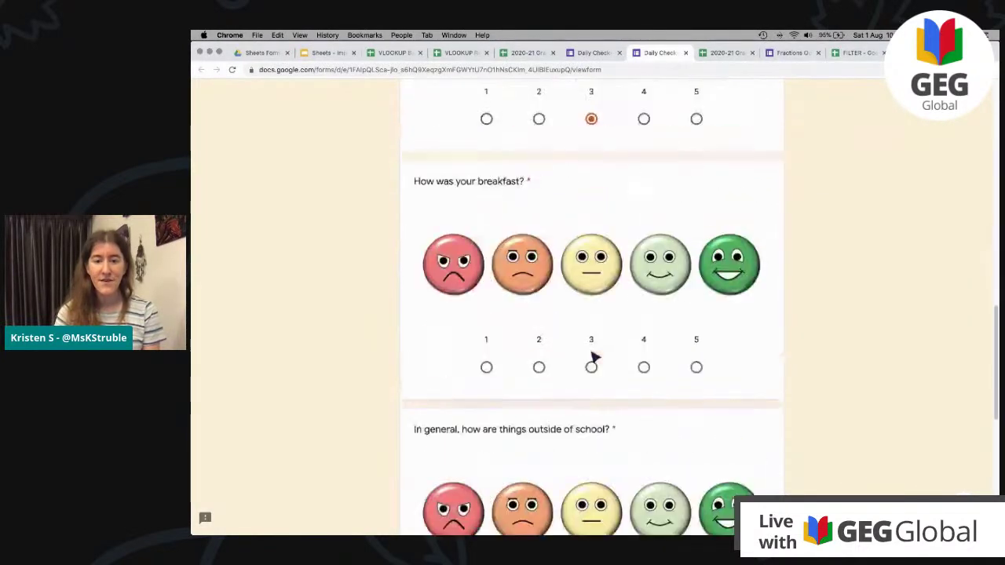
Rate both breakfast and things outside of school 4, answer No to scheduling a check-in, and submit the form.
left_click(644, 366)
scroll(650, 373, "down", 1)
scroll(650, 373, "down", 3)
left_click(644, 360)
scroll(640, 365, "down", 3)
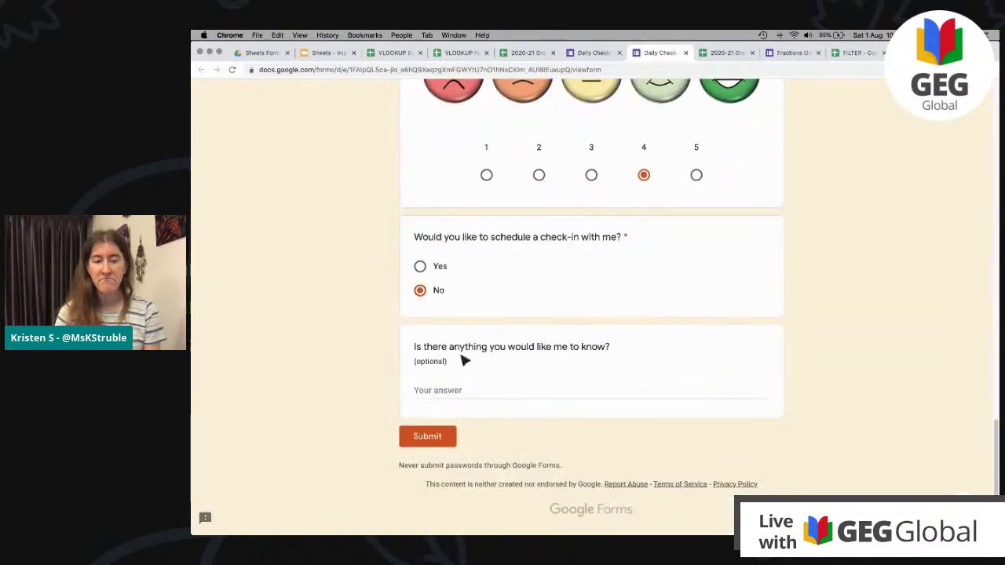
left_click(450, 436)
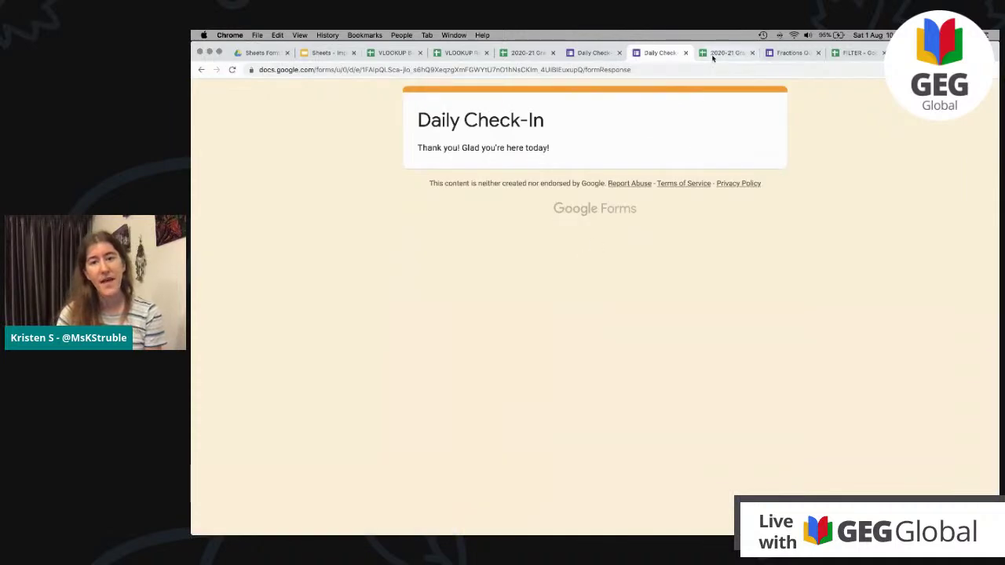
Back in the gradebook, point the Check-in? lookup formula in C2 to the Aug 1 sheet instead of July 31.
left_click(712, 55)
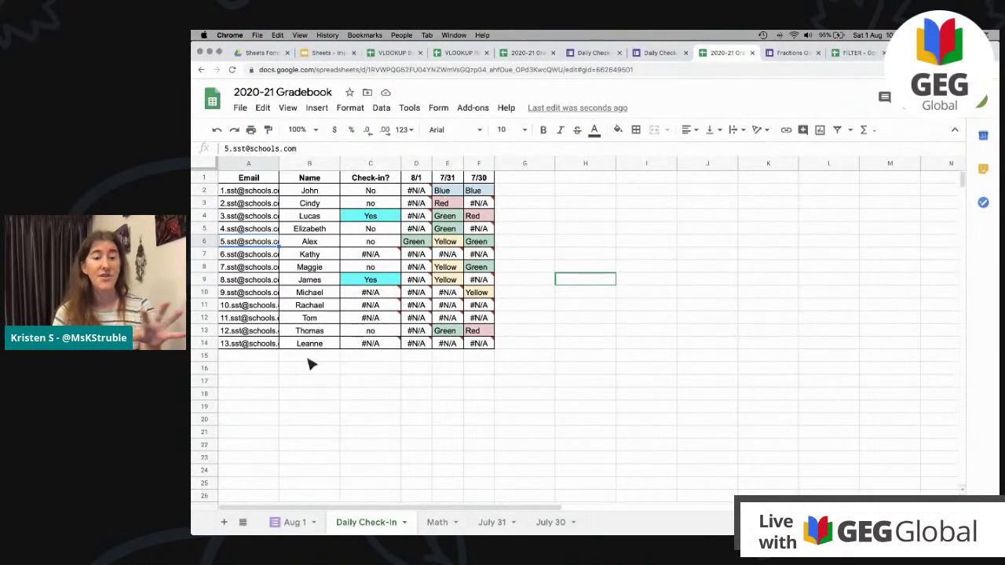
mouse_move(380, 307)
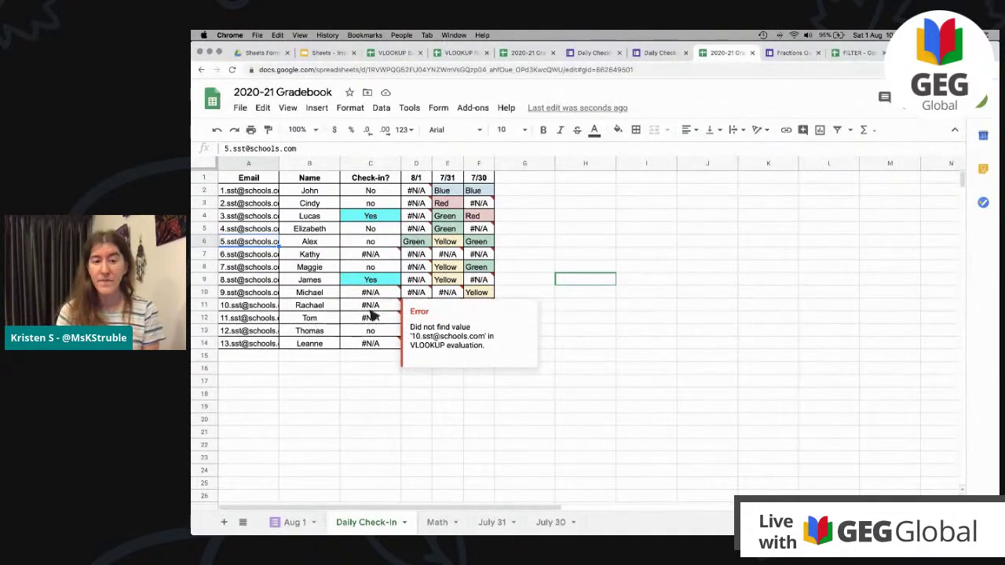
left_click(373, 179)
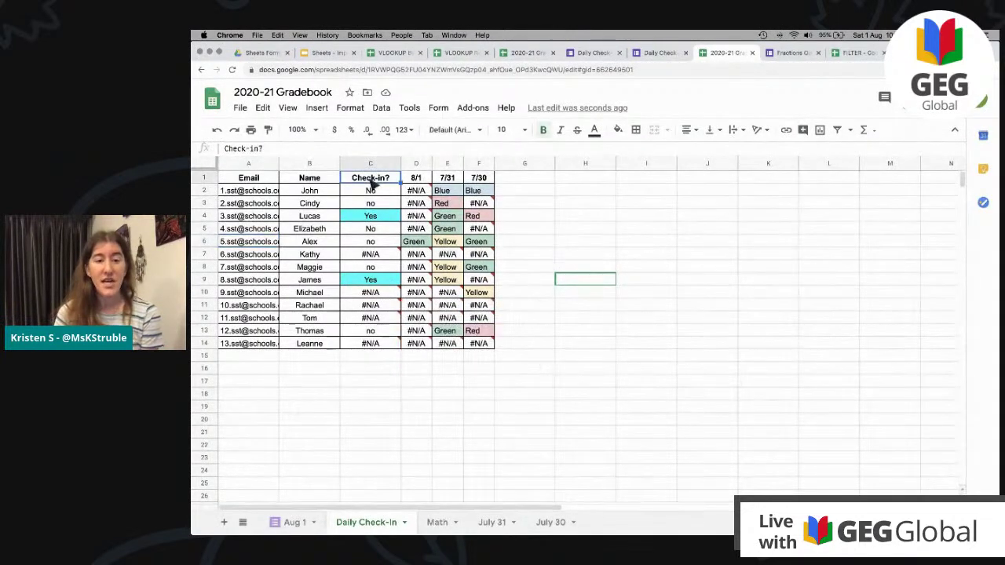
left_click(372, 191)
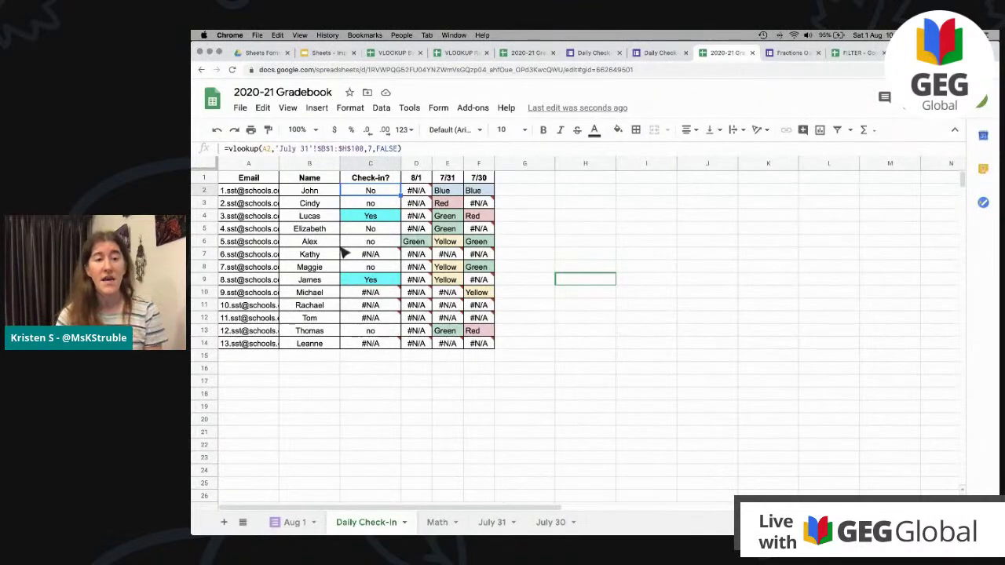
left_click(311, 148)
key("BackSpace")
key("BackSpace")
key("BackSpace")
key("BackSpace")
key("BackSpace")
key("BackSpace")
key("BackSpace")
type("July 31")
key("Return")
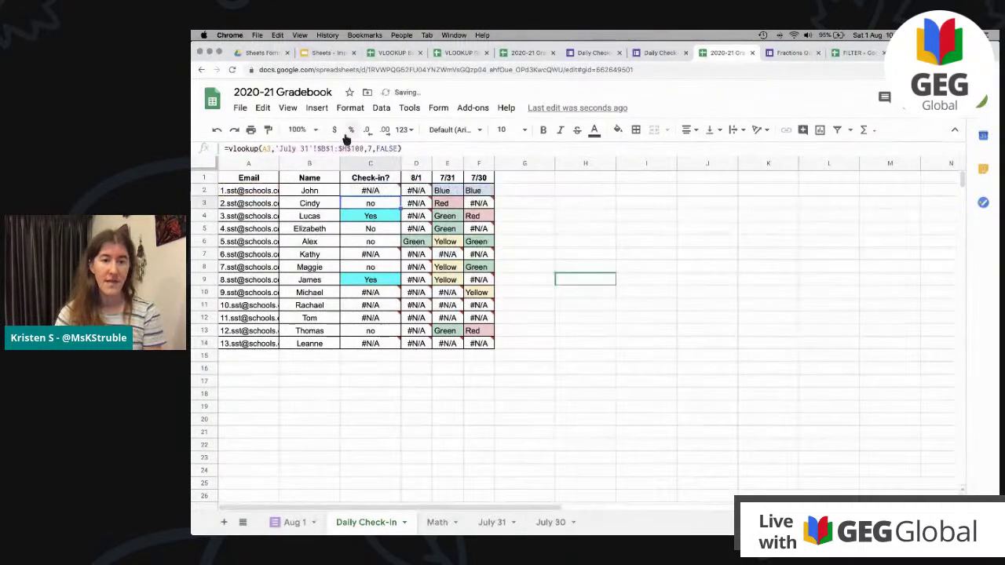
Fill the Check-in? lookup formula down from C2 through C14 and check the cells' error details.
left_click(396, 191)
left_click_drag(402, 197, 400, 352)
left_click(415, 372)
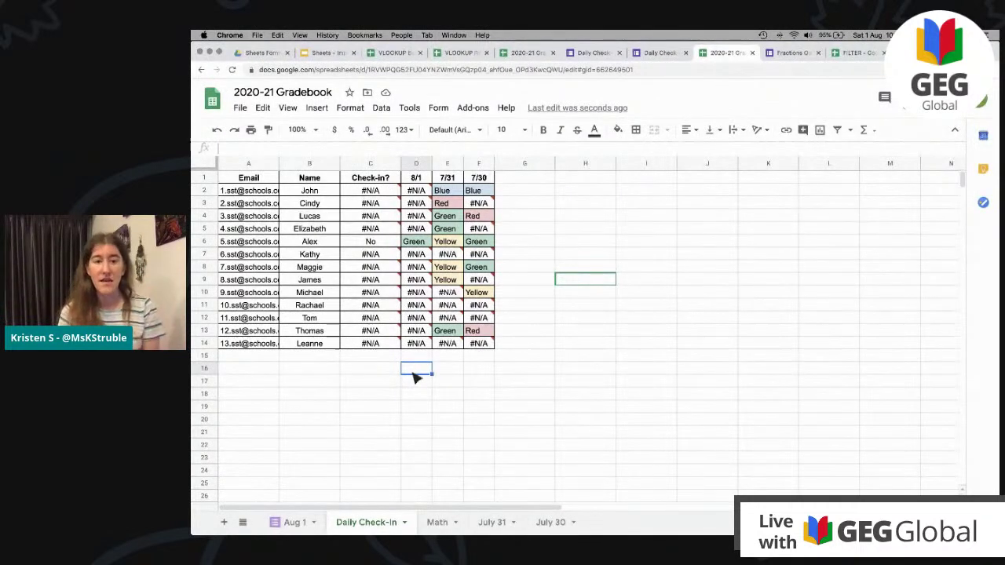
mouse_move(419, 336)
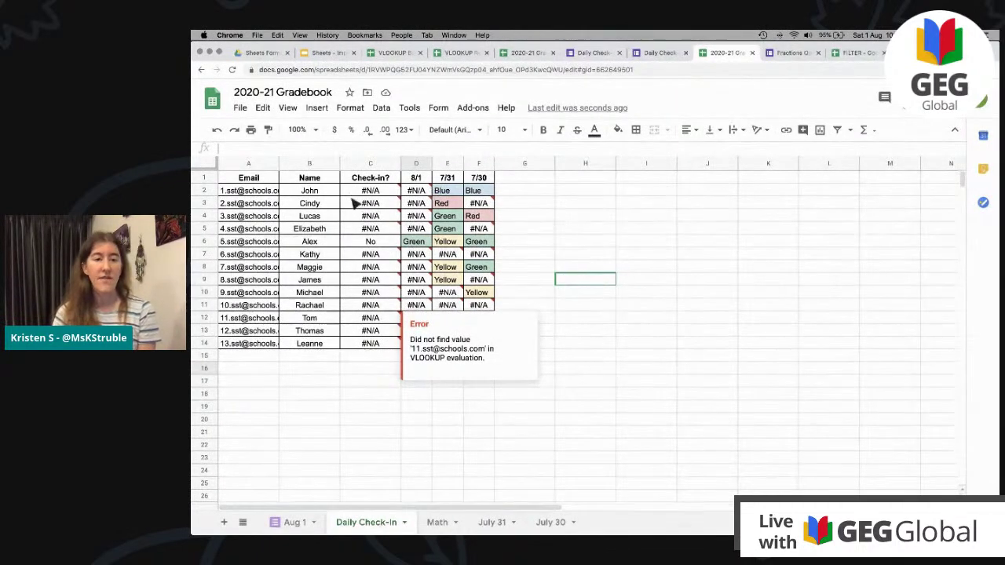
mouse_move(444, 196)
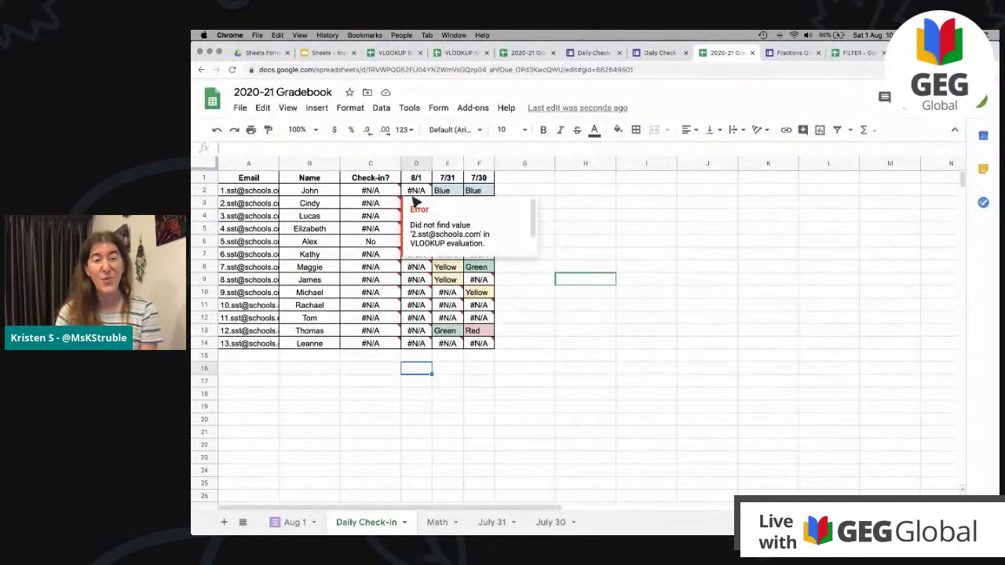
mouse_move(412, 198)
left_click(633, 191)
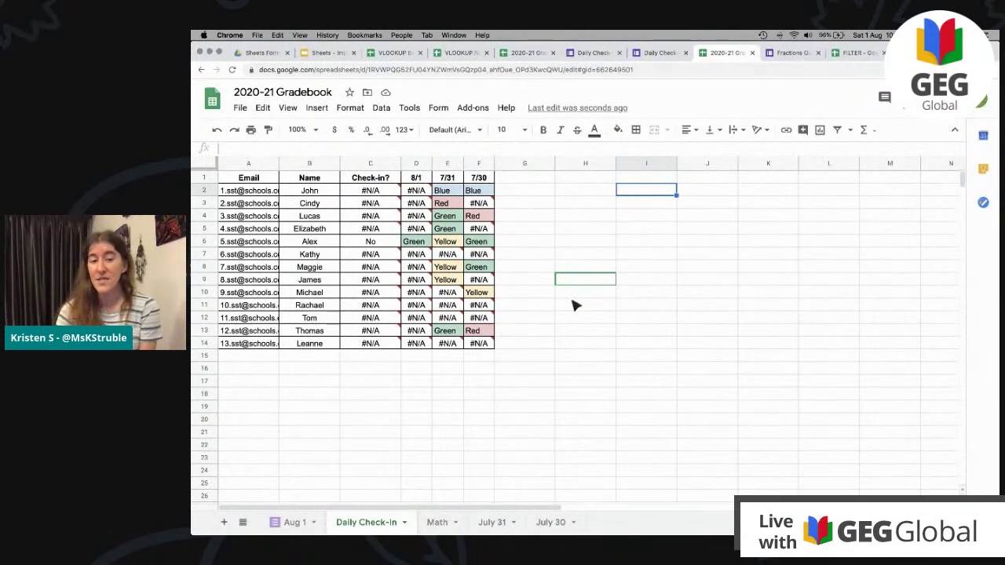
Hide the July 30 and July 31 response sheets in the gradebook.
left_click(550, 523)
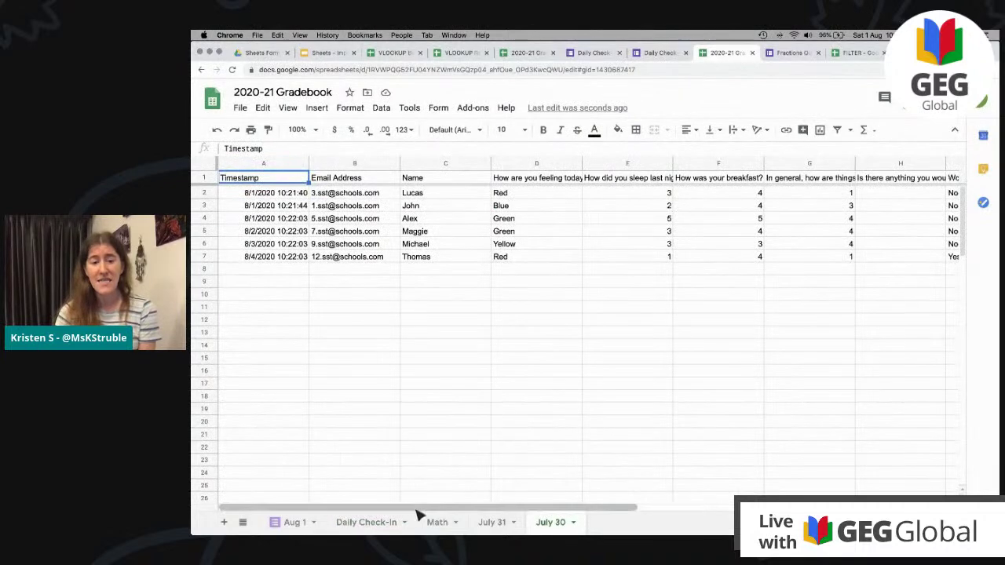
left_click_drag(416, 511, 351, 498)
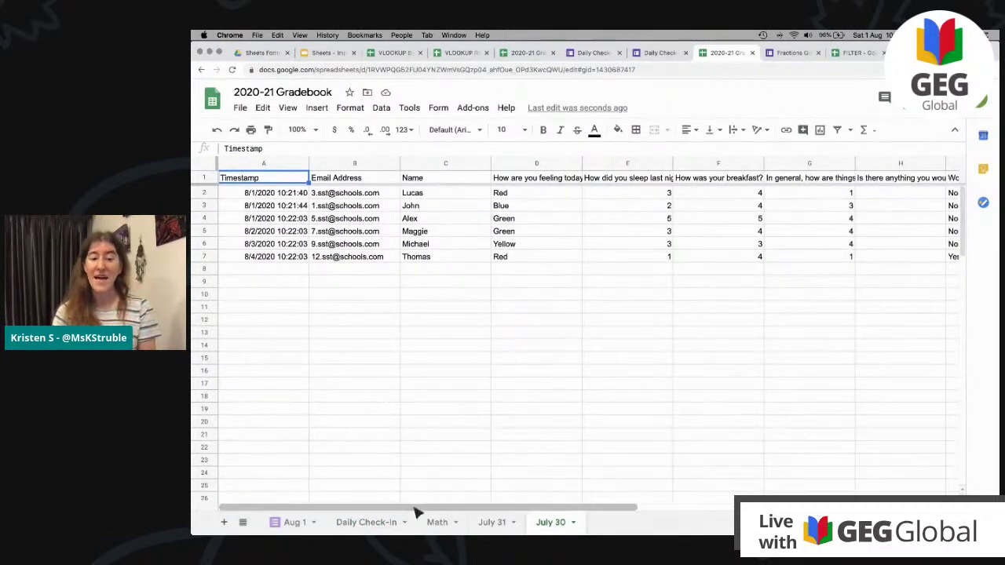
left_click(570, 523)
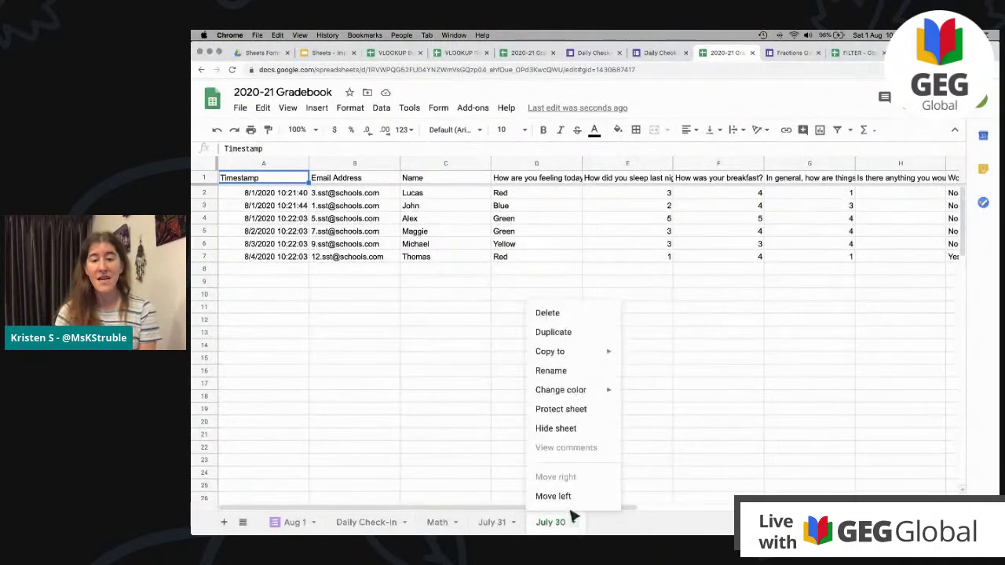
left_click(556, 429)
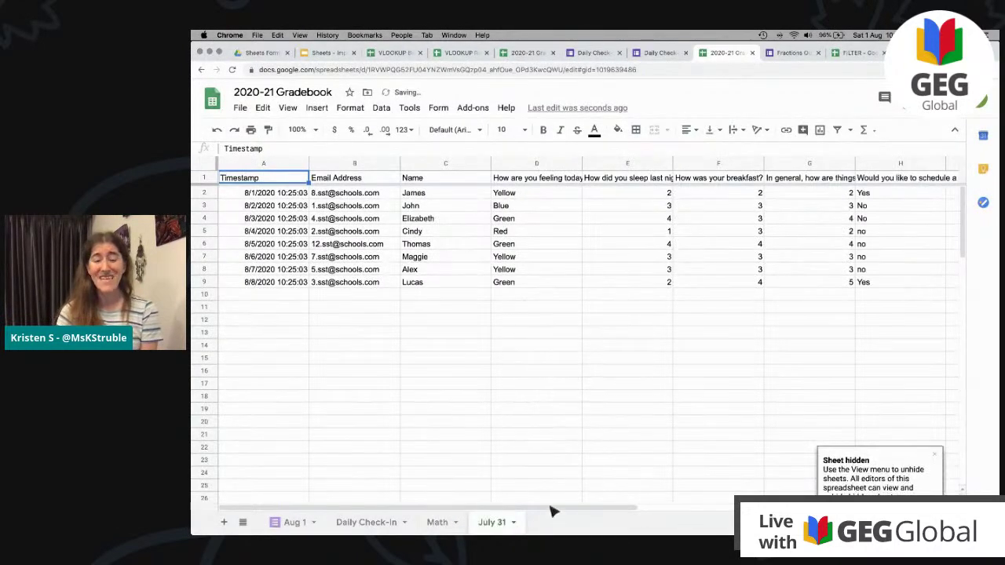
left_click(515, 524)
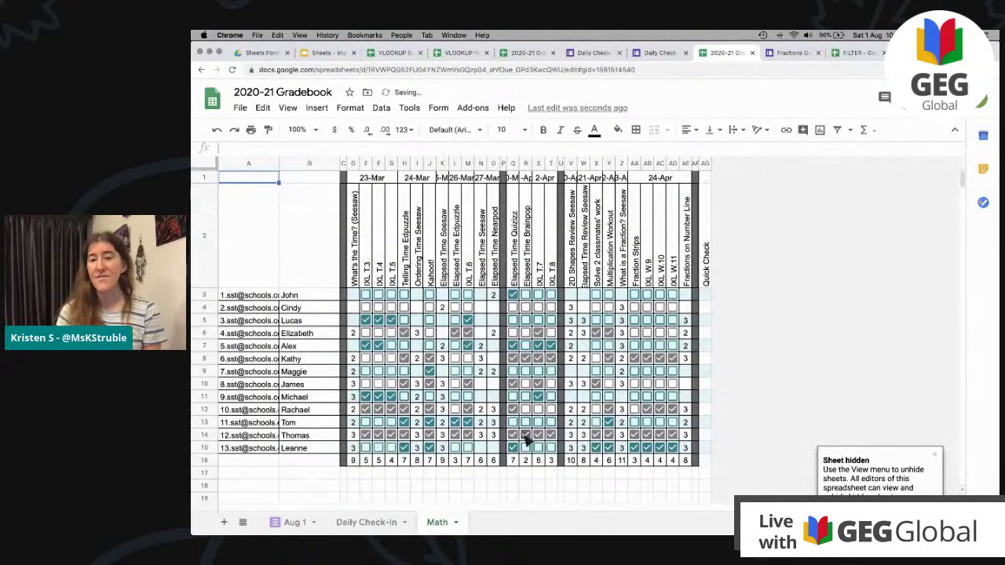
Examine the form response on the Aug 1 sheet and the 7/31 lookup formula in E2 of the Daily Check-In sheet.
left_click(293, 525)
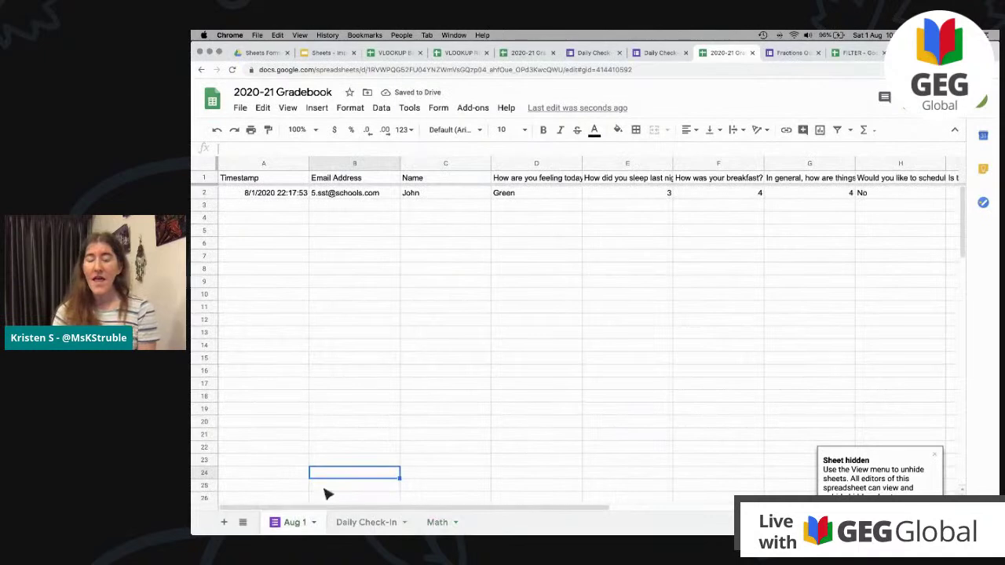
left_click(397, 358)
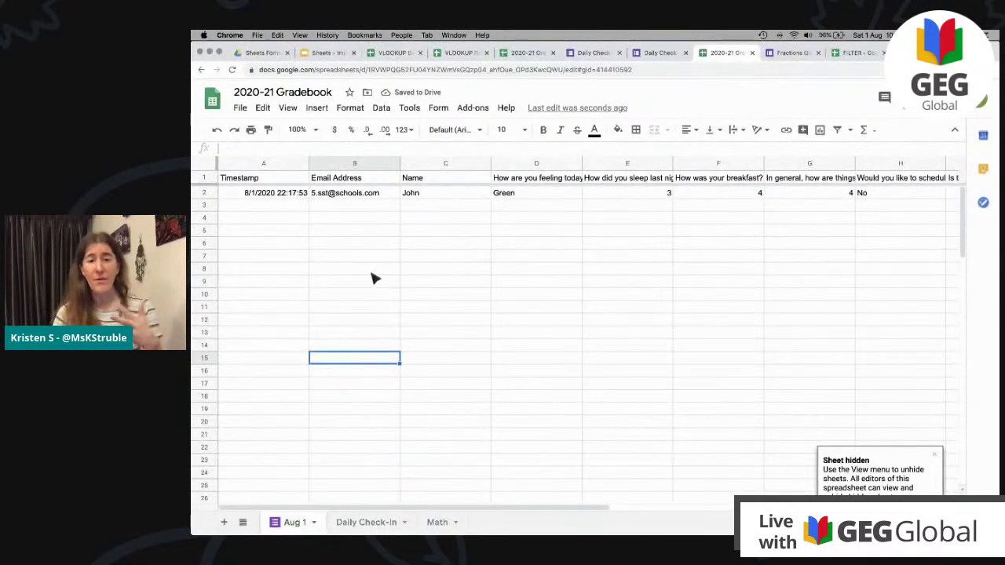
left_click(370, 524)
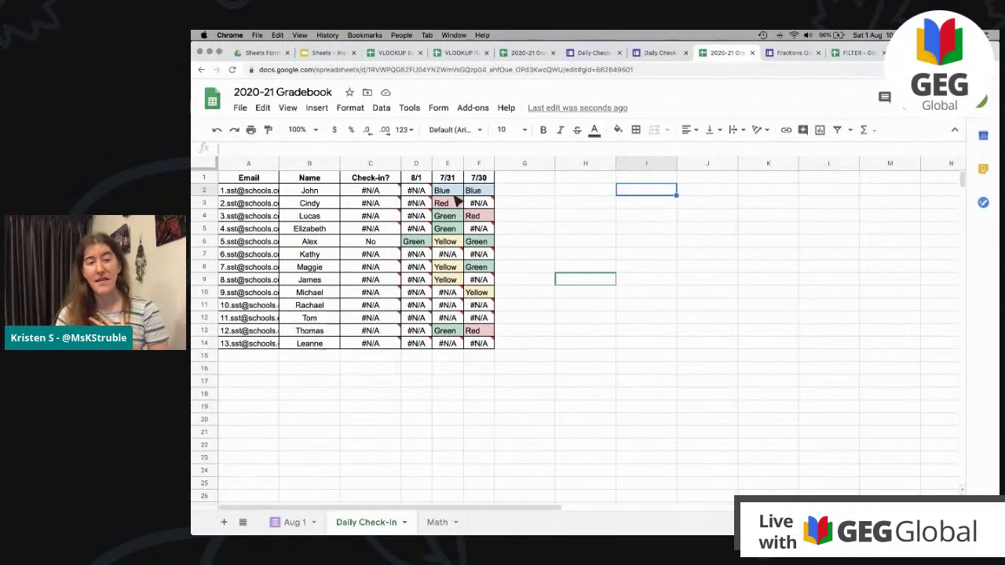
left_click(452, 193)
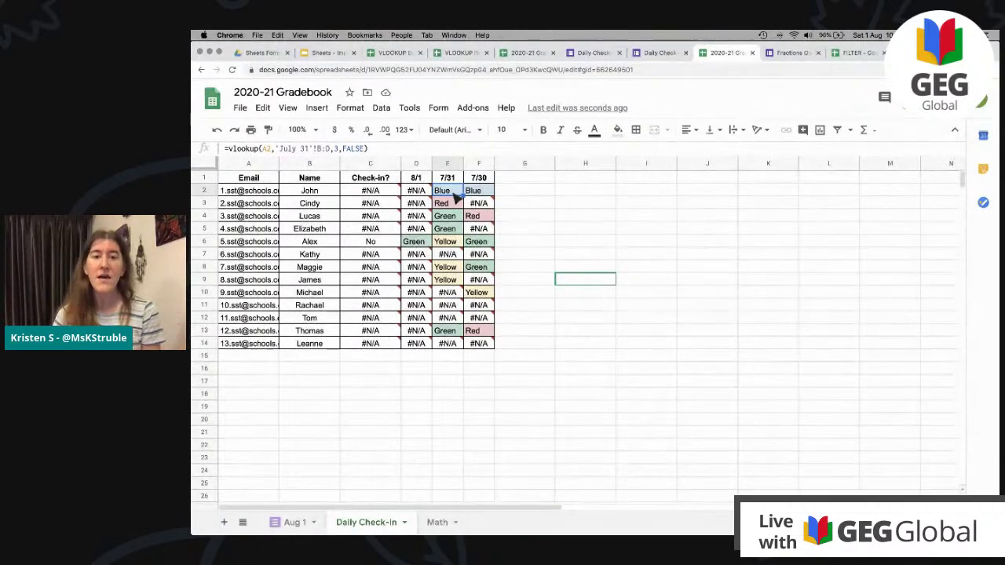
left_click(292, 522)
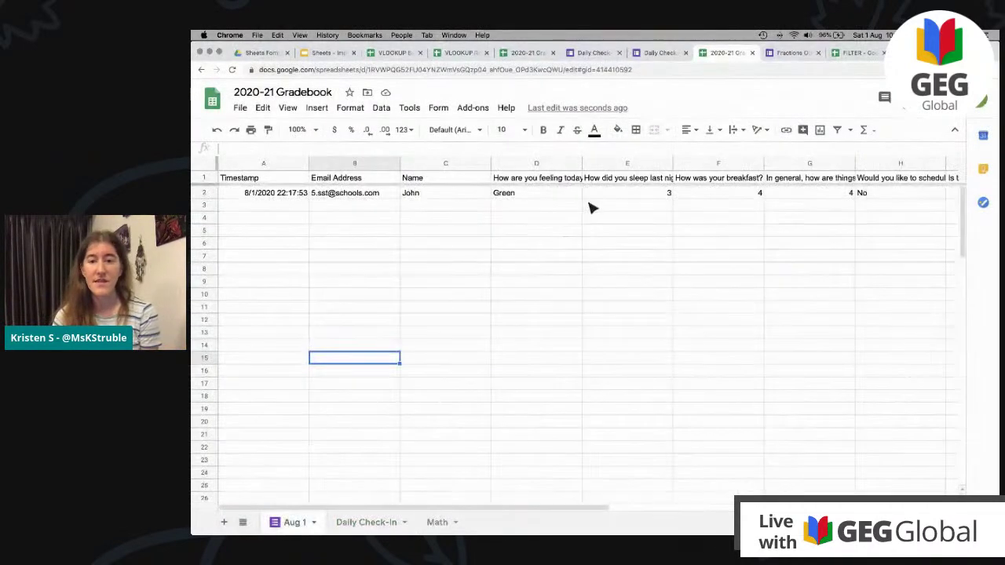
left_click_drag(483, 510, 615, 489)
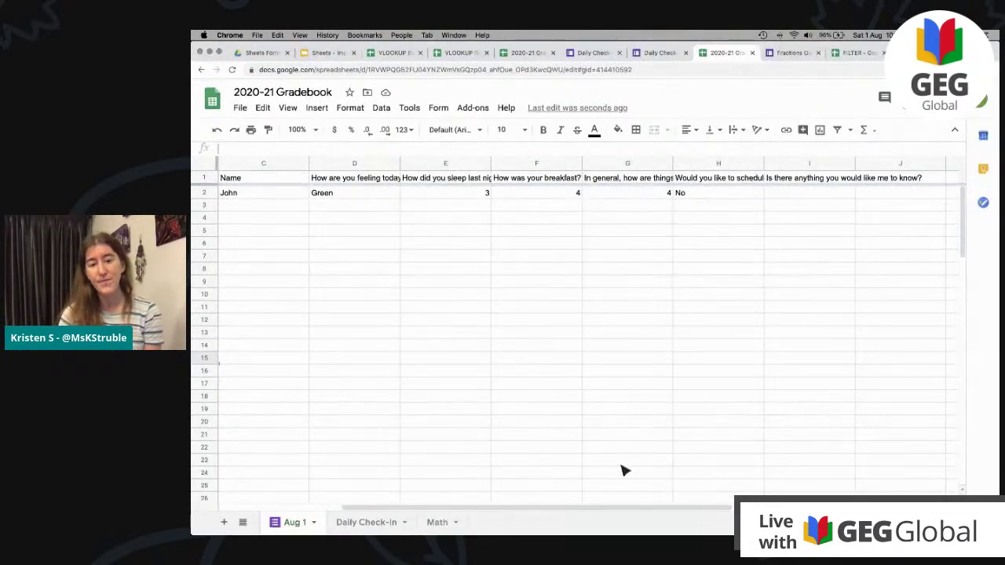
left_click_drag(624, 507, 437, 523)
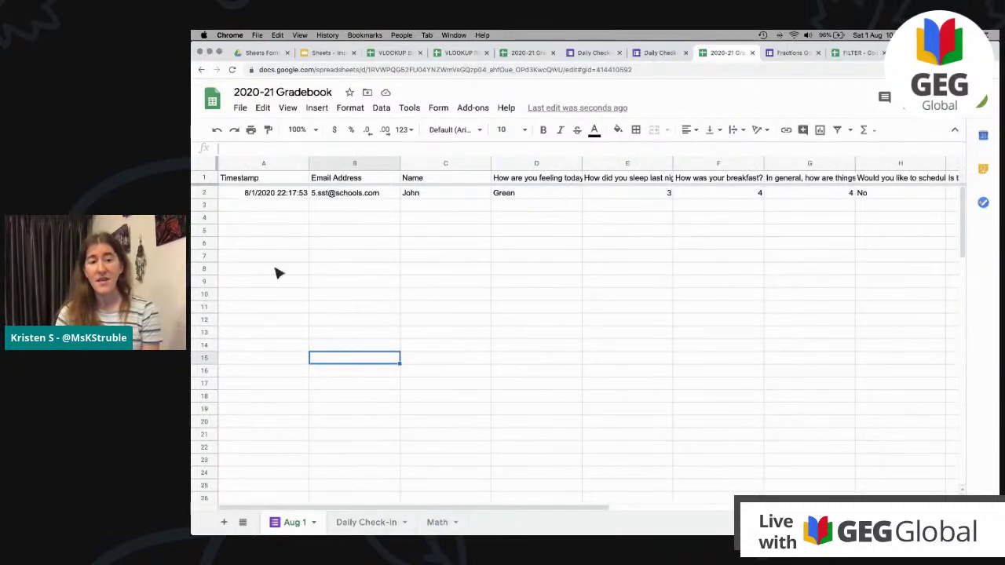
left_click(355, 387)
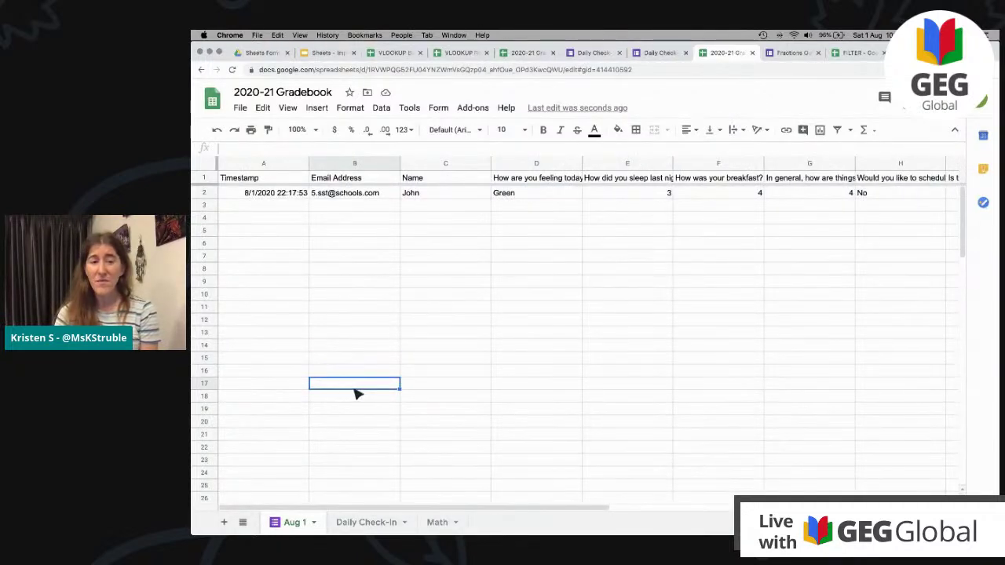
On the Math sheet, tick the IXL T.3, T.4 and T.5 checkboxes in row 3 and select that row's Quick Check cell.
left_click(438, 523)
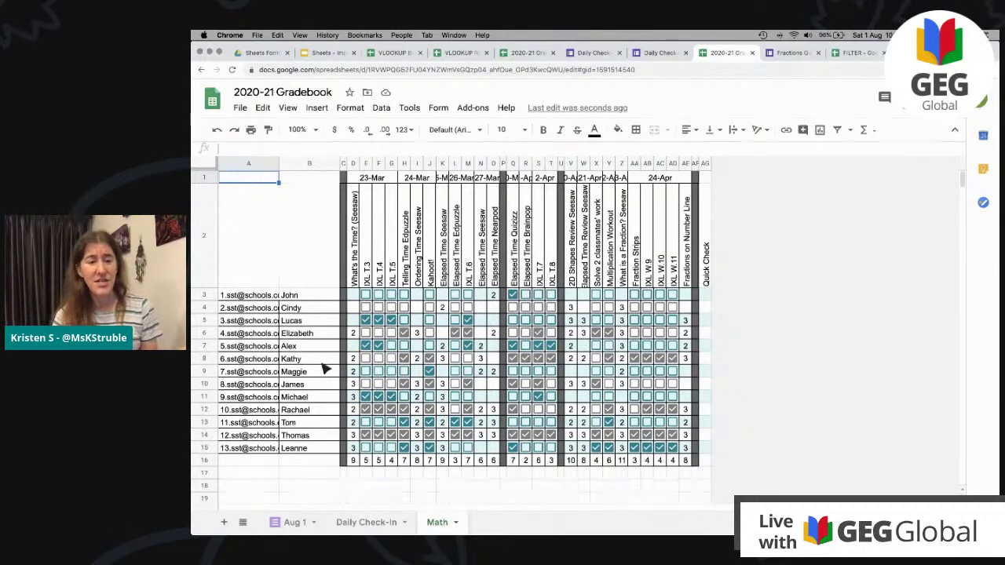
left_click(365, 295)
left_click(378, 295)
left_click(391, 295)
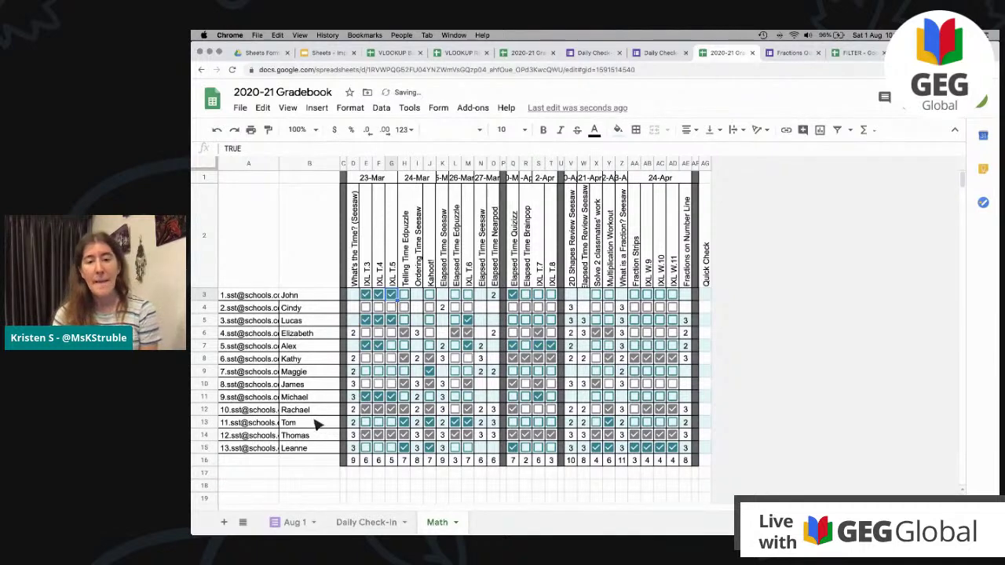
left_click(705, 297)
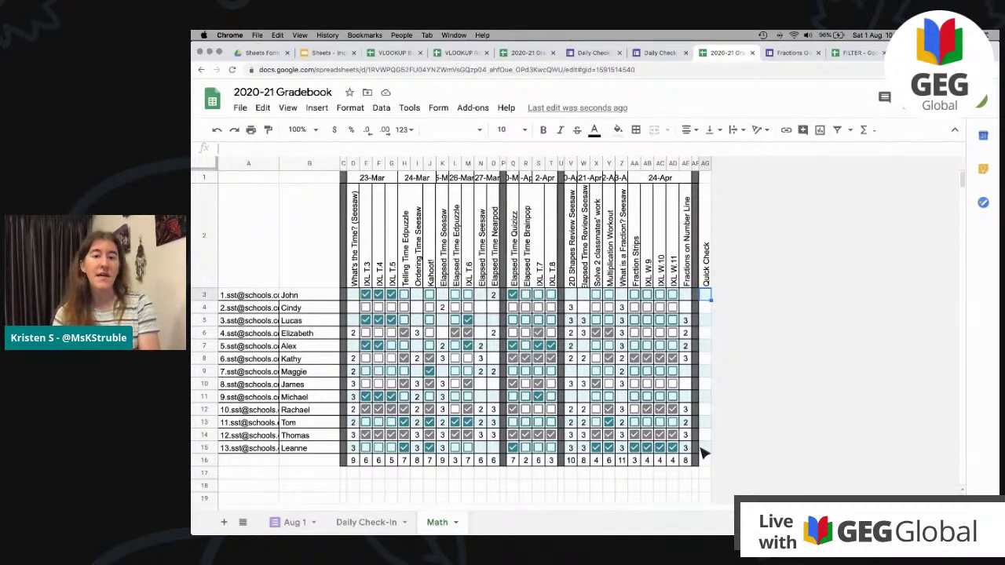
Open the Fractions Quick Check form and look through its questions.
left_click(778, 52)
scroll(578, 323, "down", 15)
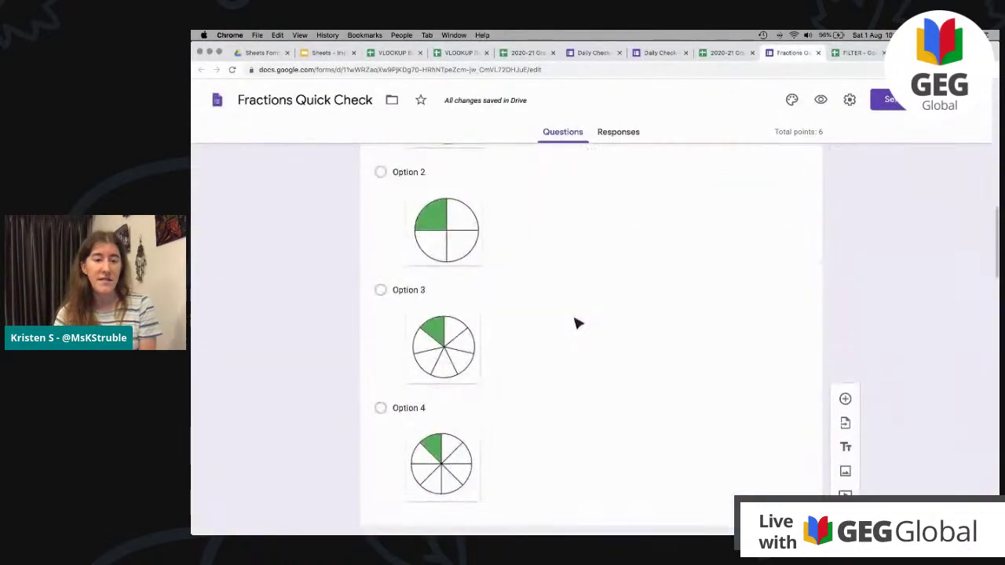
scroll(577, 322, "up", 20)
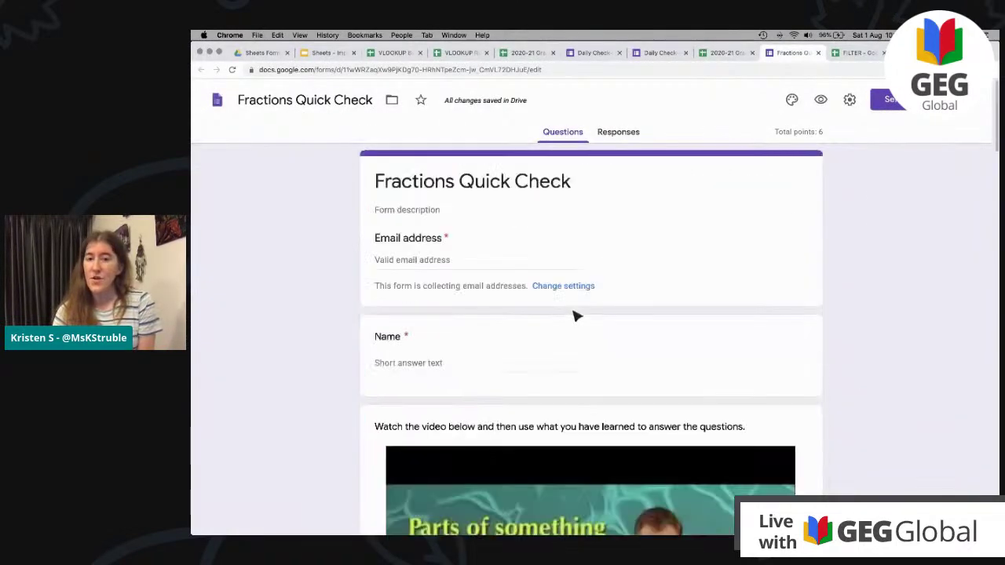
Link the Fractions Quick Check form's responses to the existing 2020-21 Gradebook spreadsheet.
left_click(621, 139)
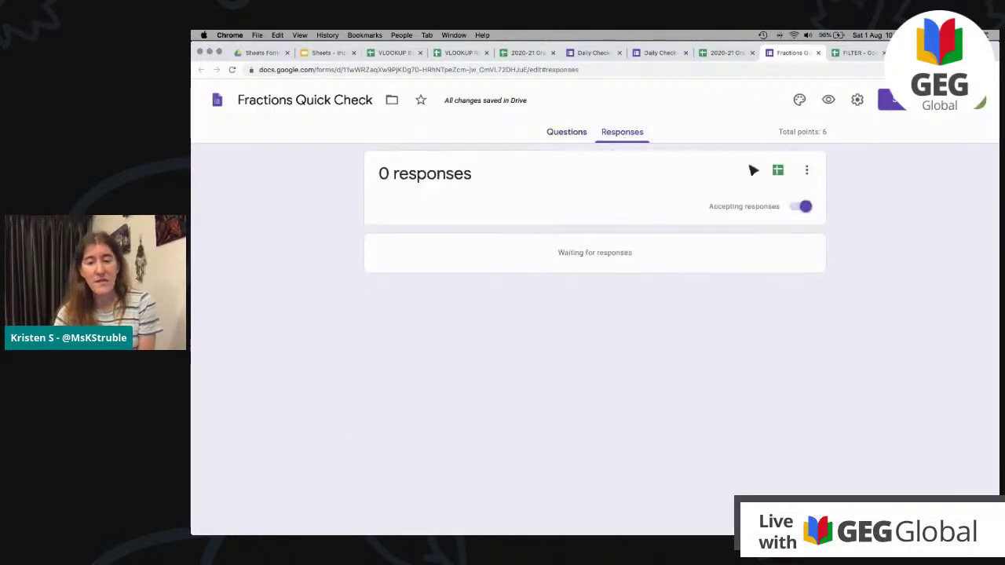
left_click(778, 172)
left_click(516, 206)
left_click(736, 249)
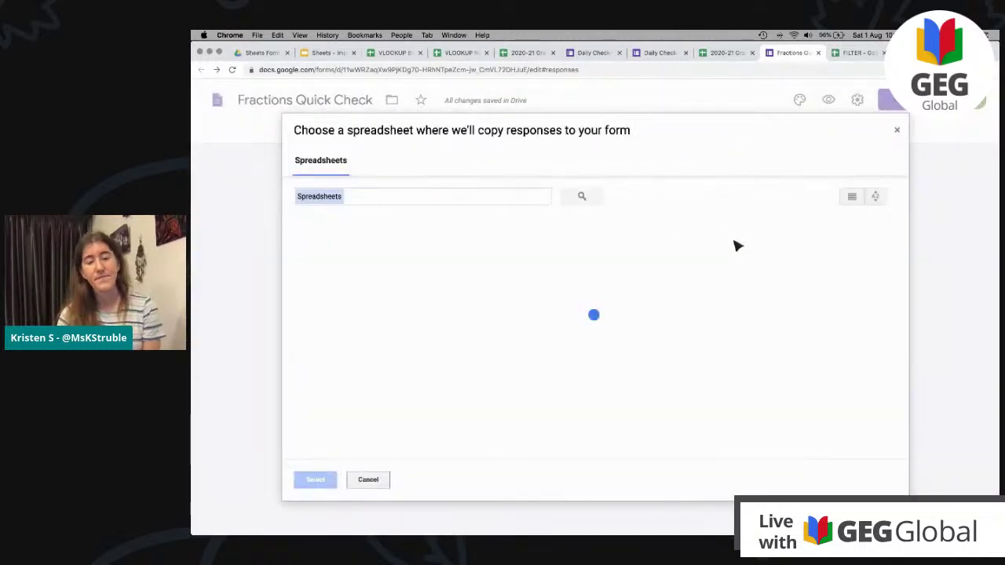
left_click(354, 307)
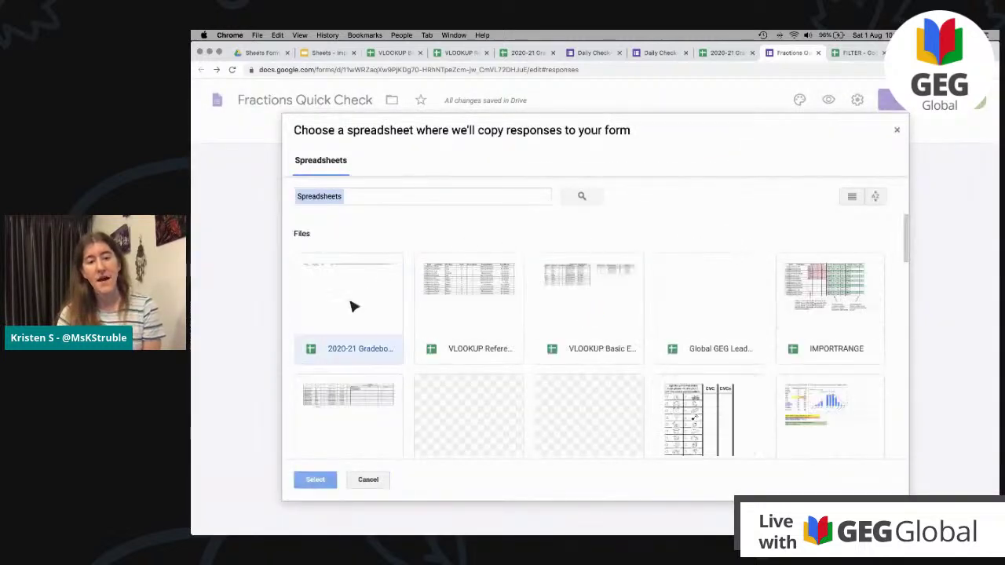
left_click(331, 481)
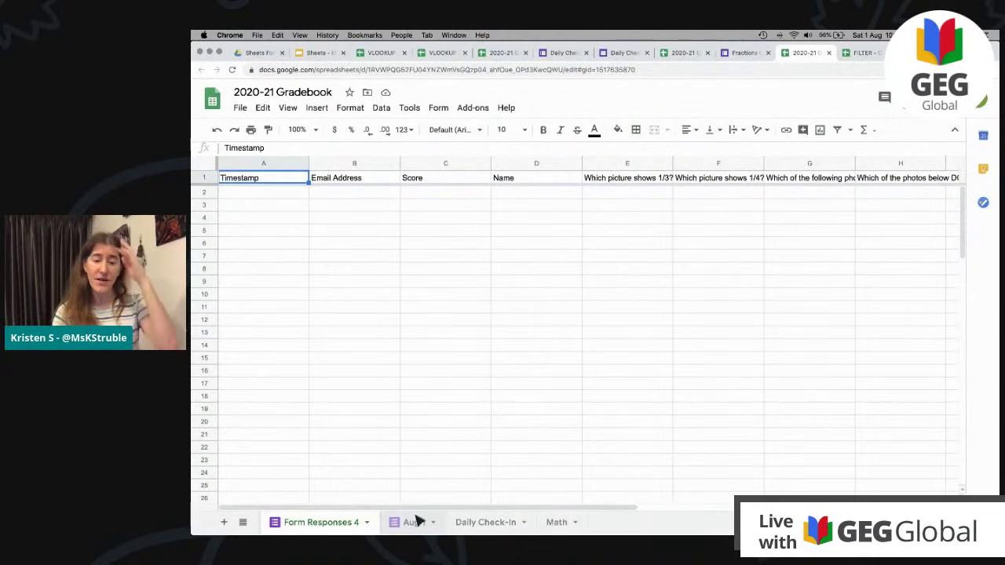
On the Math sheet, begin a VLOOKUP formula in row 3's Quick Check cell with A3 as the search key.
left_click(555, 524)
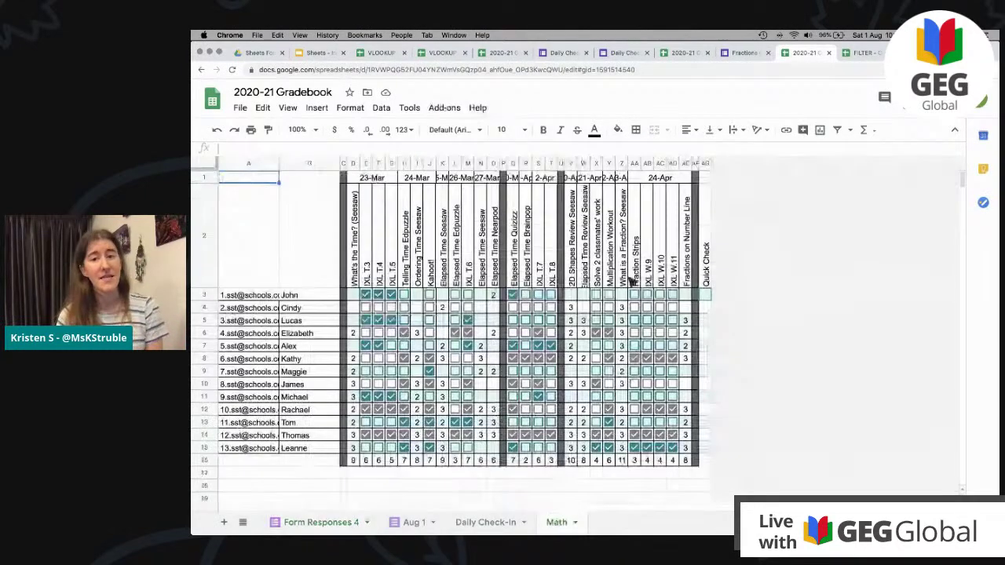
left_click(707, 297)
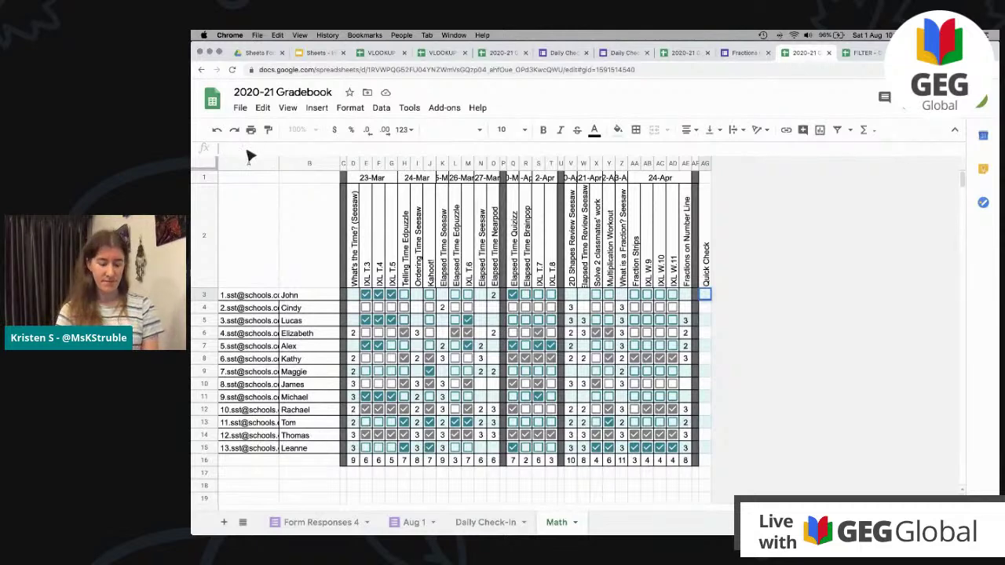
key("super+v")
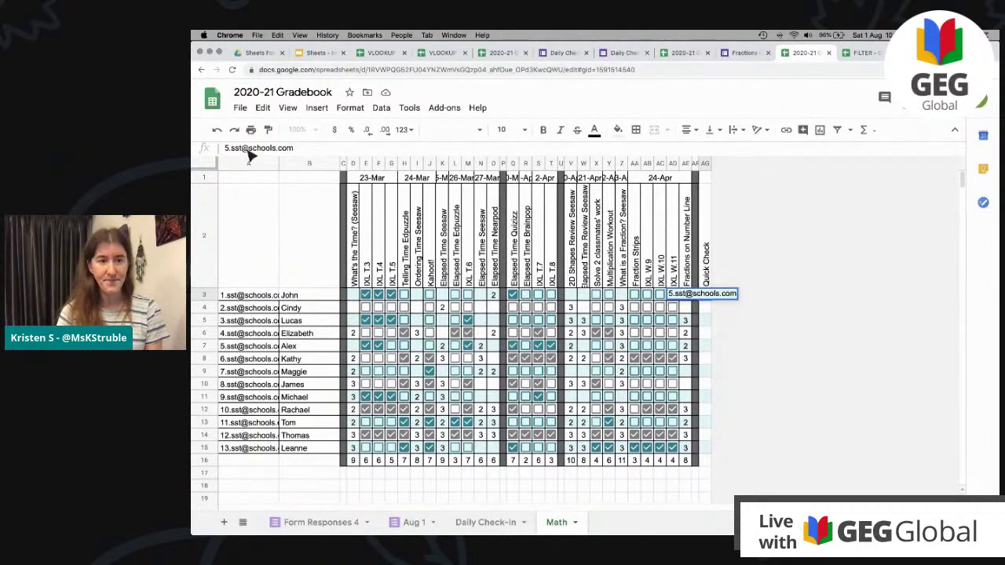
key("Escape")
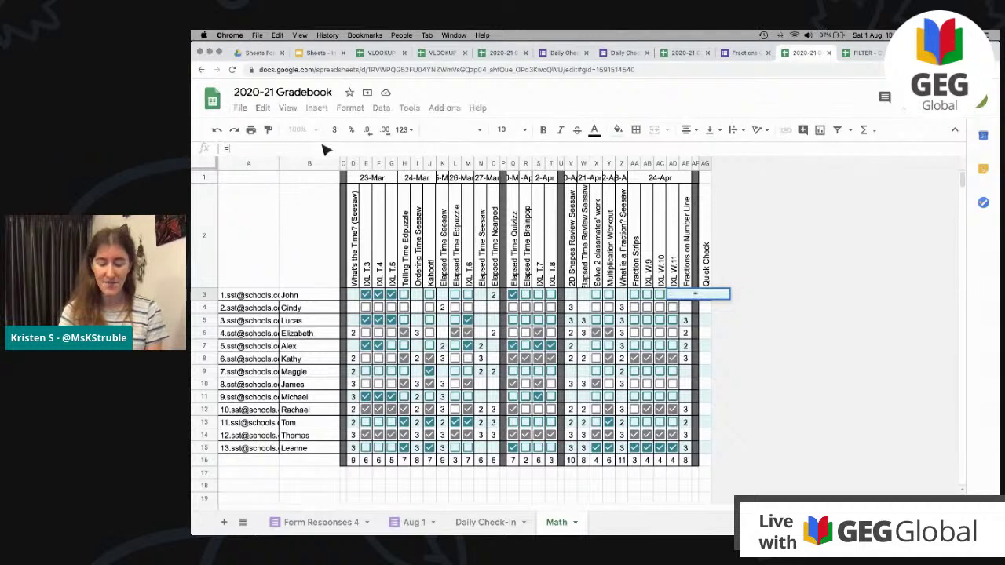
type("=vlookup(")
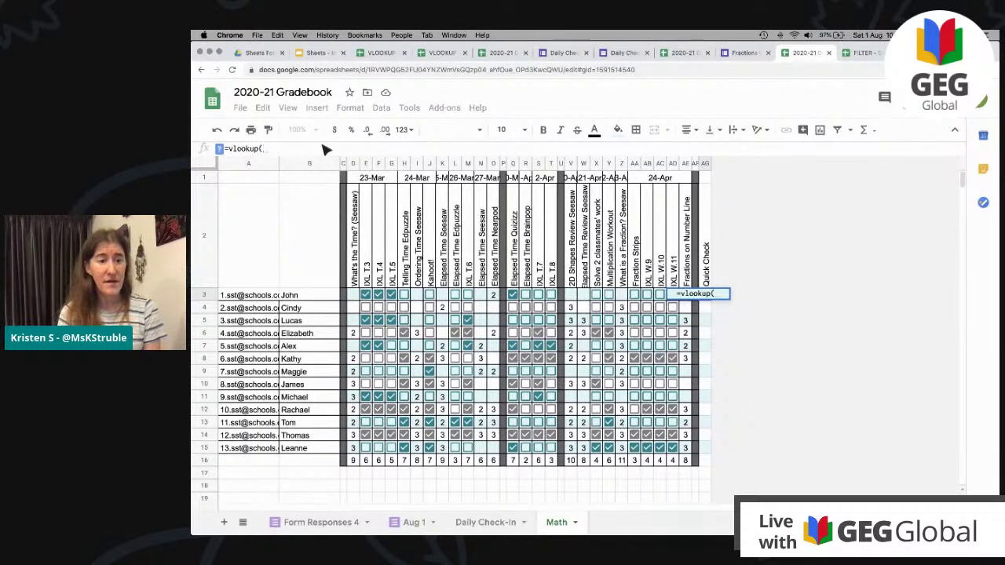
type("A3,")
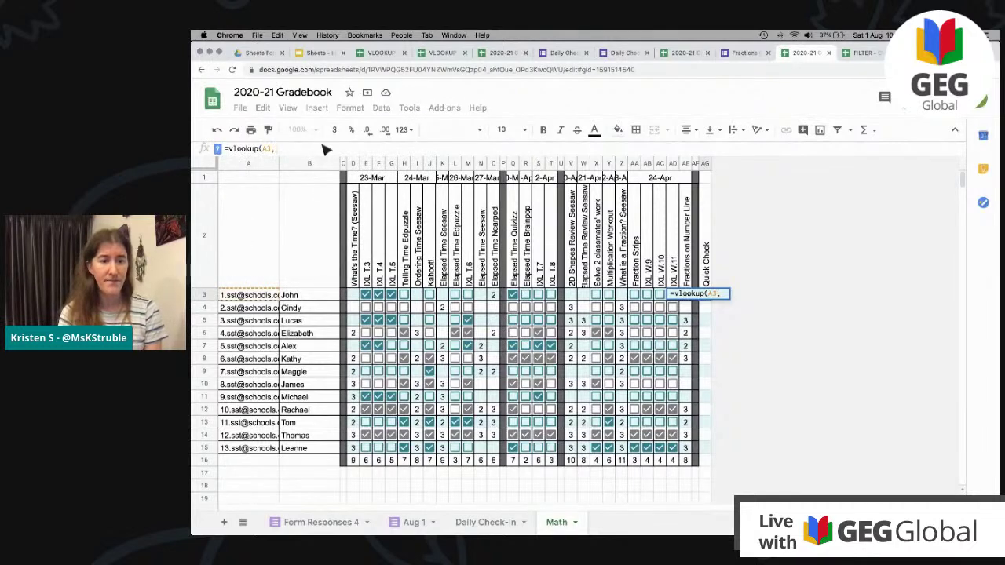
Try to reference the Form Responses 4 sheet in the formula, and commit it with only the A3 argument.
type("'")
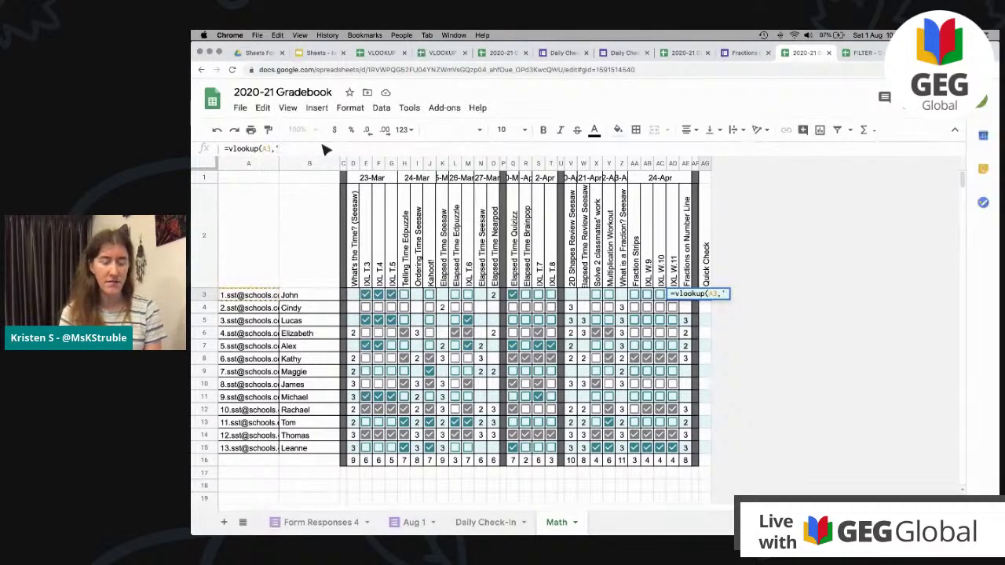
left_click(342, 522)
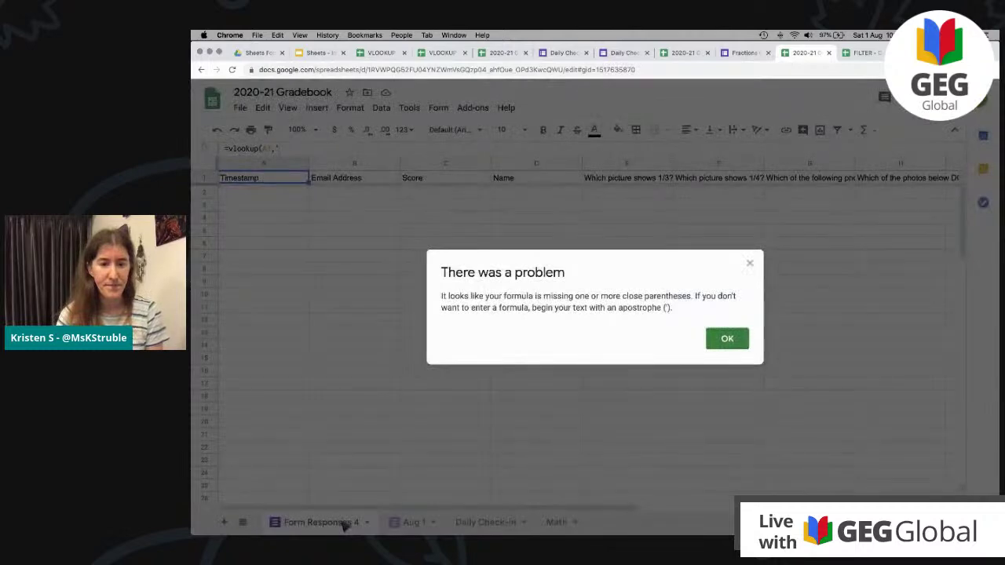
left_click(730, 338)
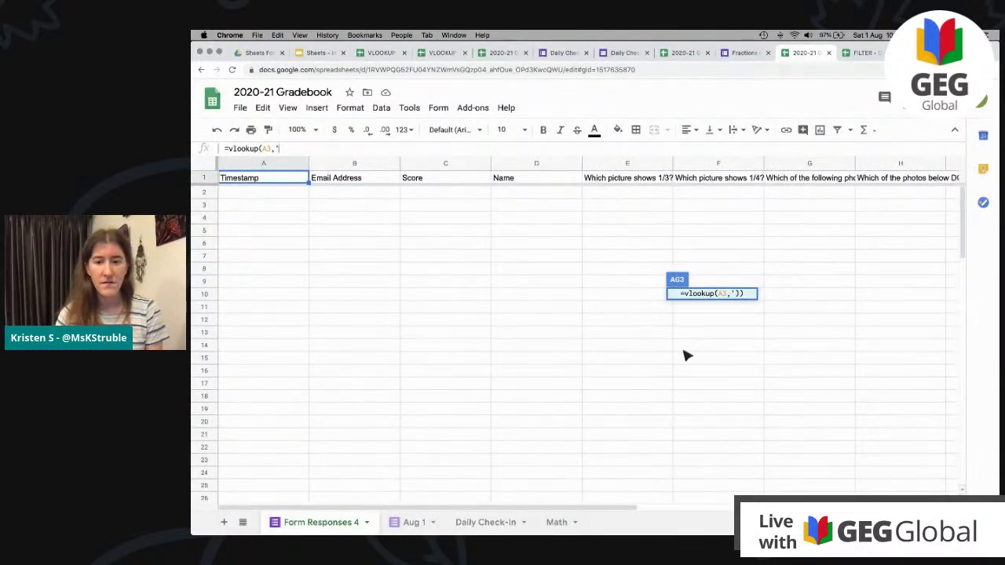
left_click(558, 525)
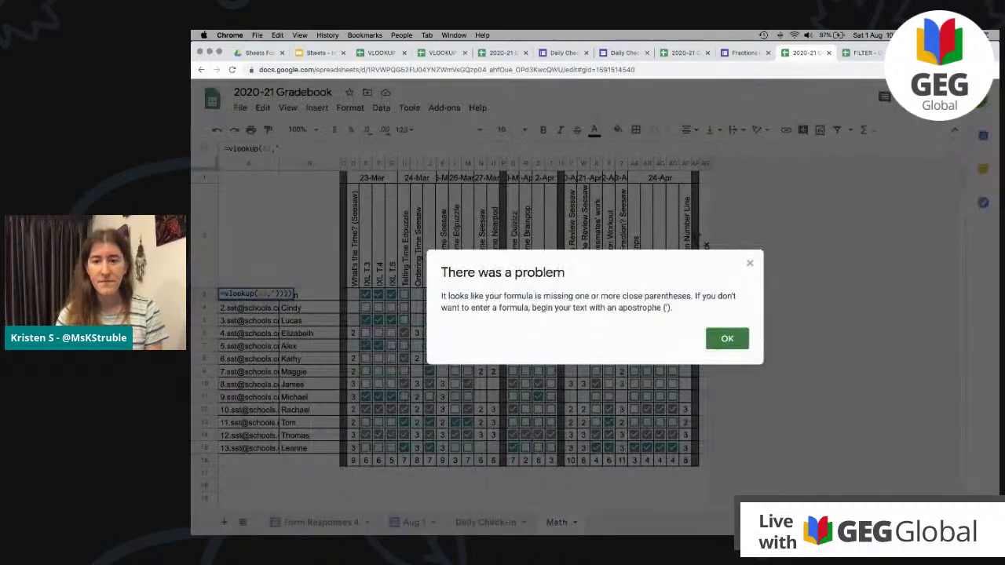
left_click(718, 344)
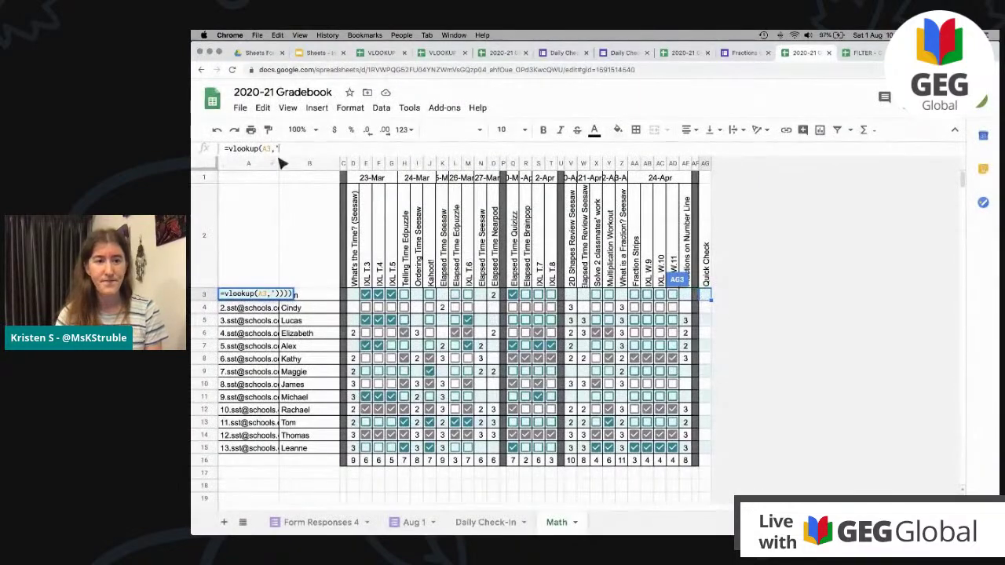
key("BackSpace")
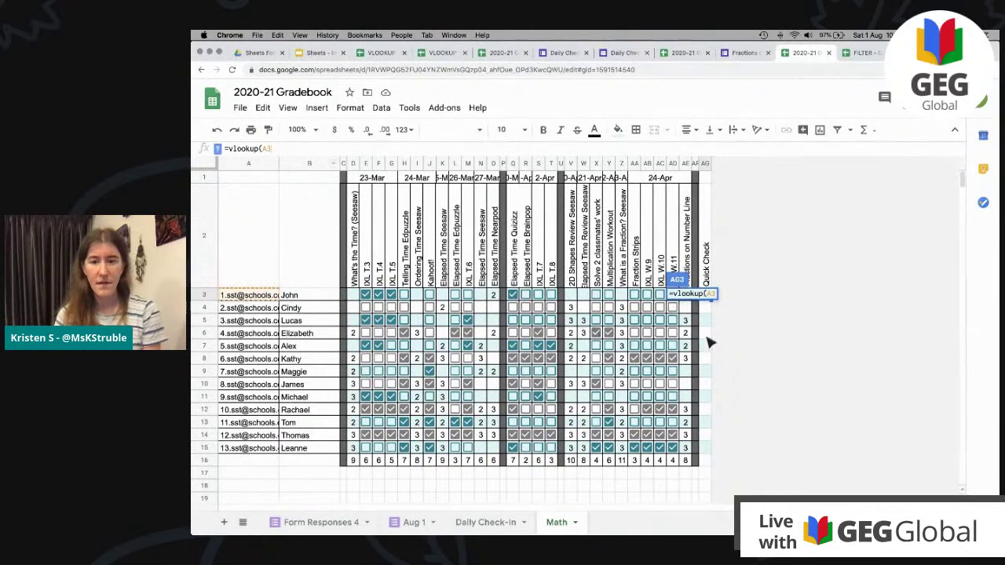
left_click(703, 337)
Rename the Form Responses 4 sheet as Fractions QC.
left_click(333, 526)
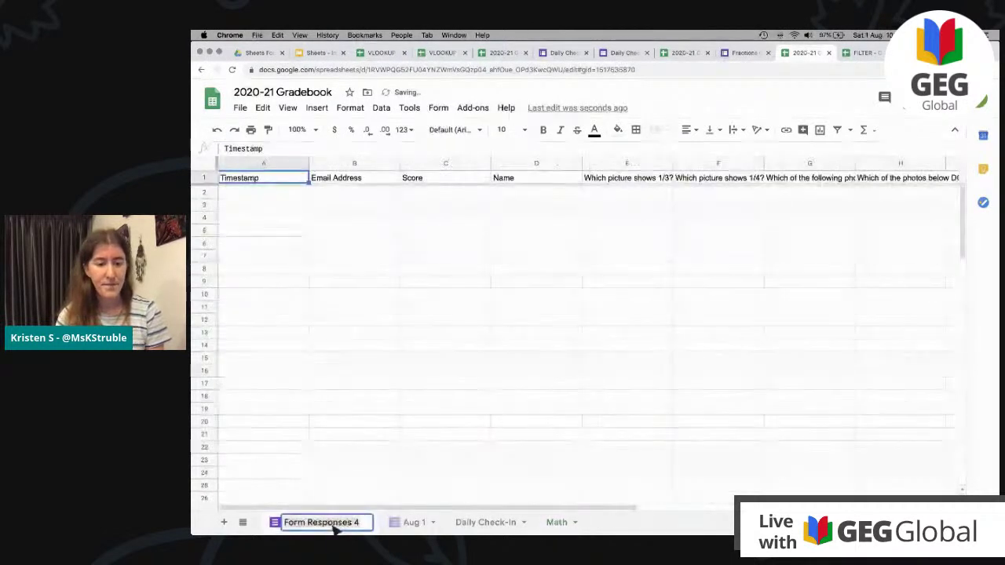
type("F")
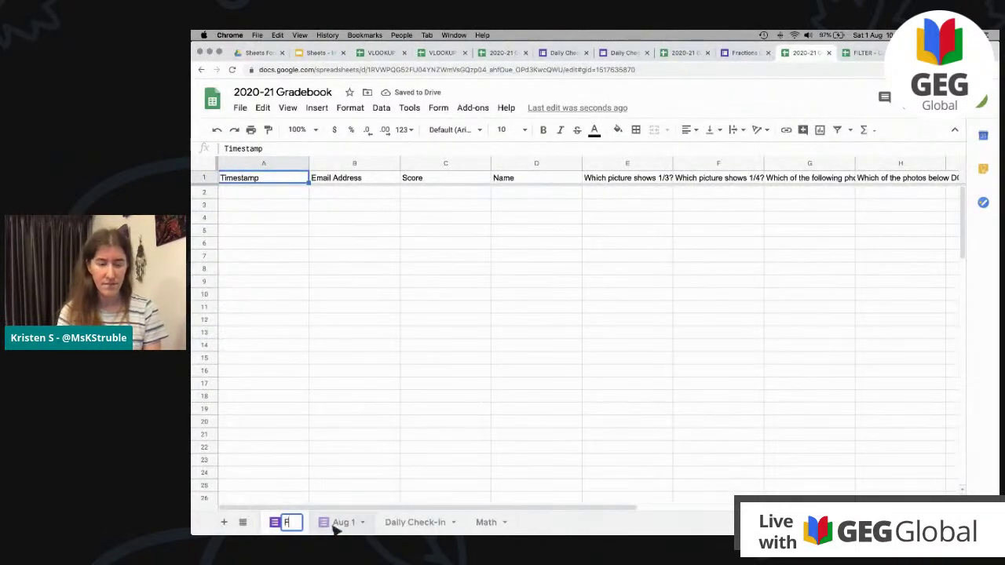
type("ractions QC")
key("Return")
Examine the Email Address and Score columns on the Fractions QC sheet to determine the lookup range.
left_click(536, 523)
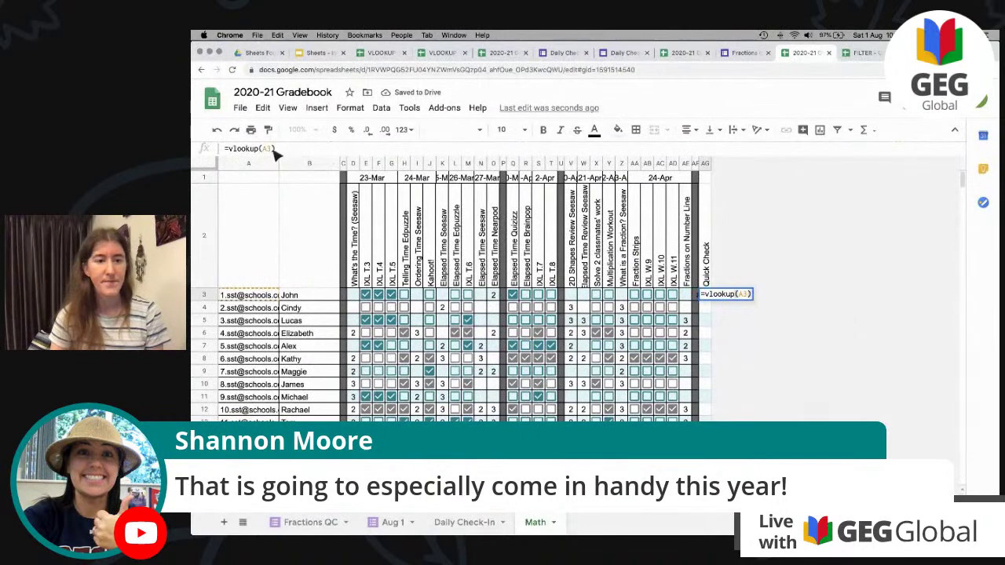
left_click(318, 523)
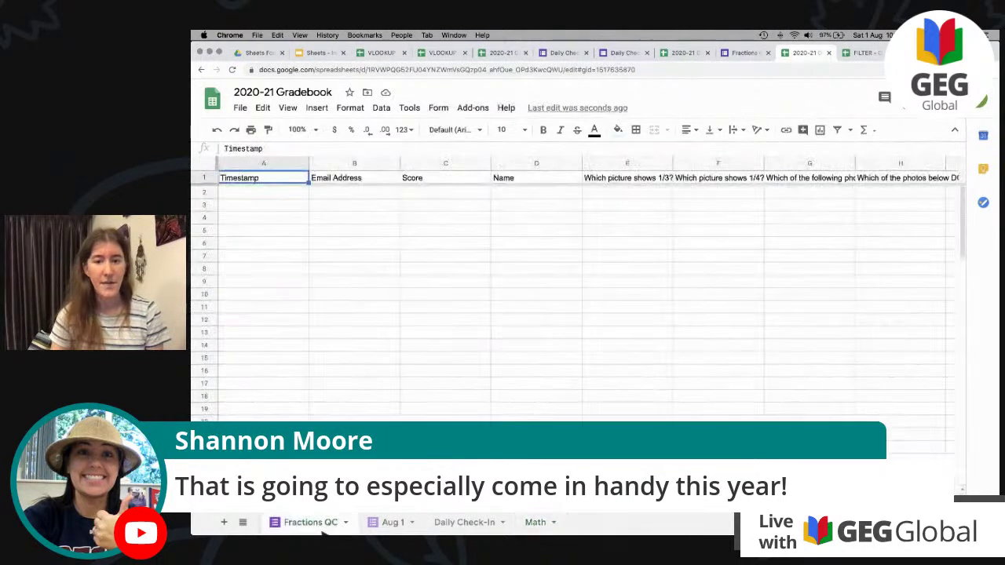
left_click_drag(330, 197, 509, 238)
left_click(364, 179)
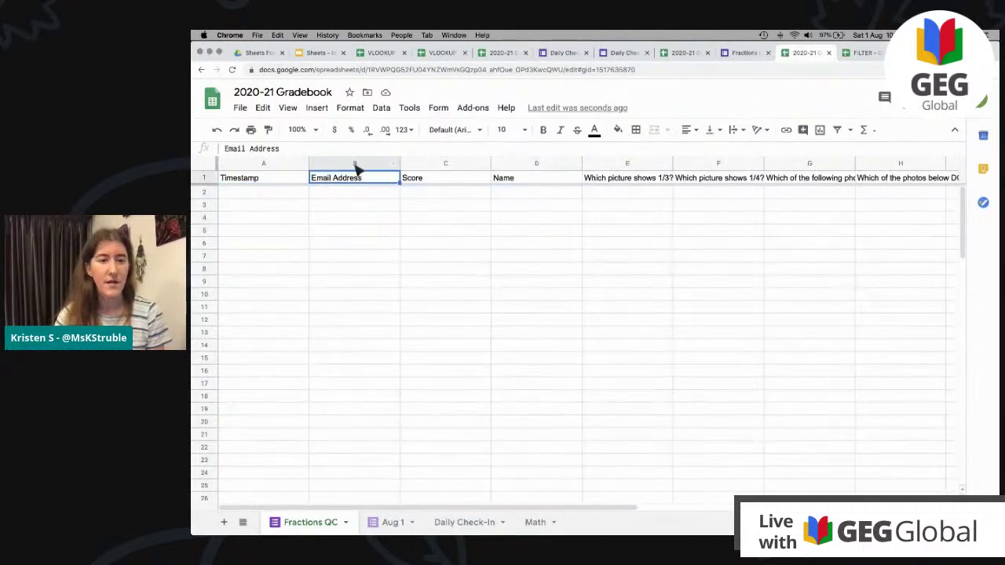
left_click(356, 165)
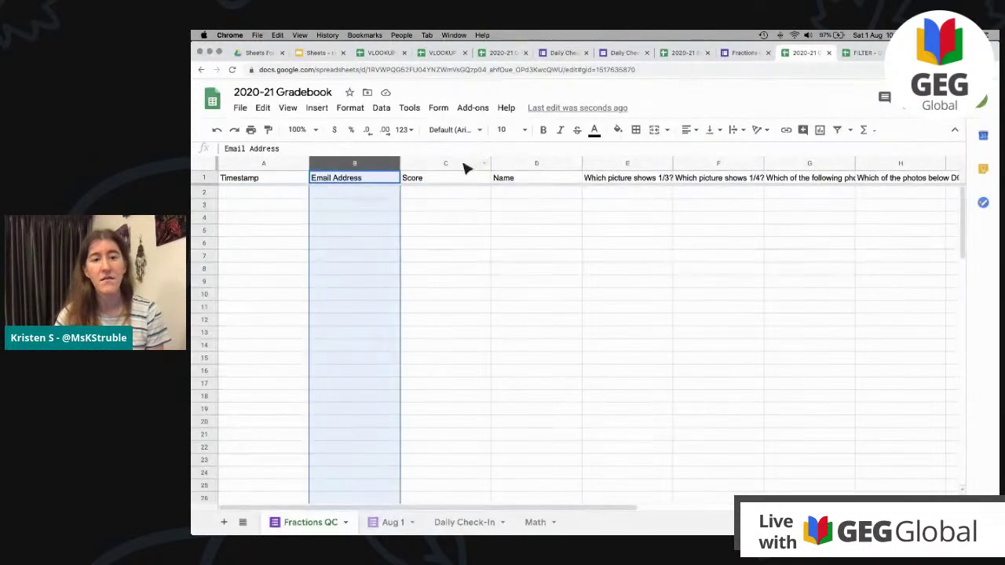
left_click(464, 165)
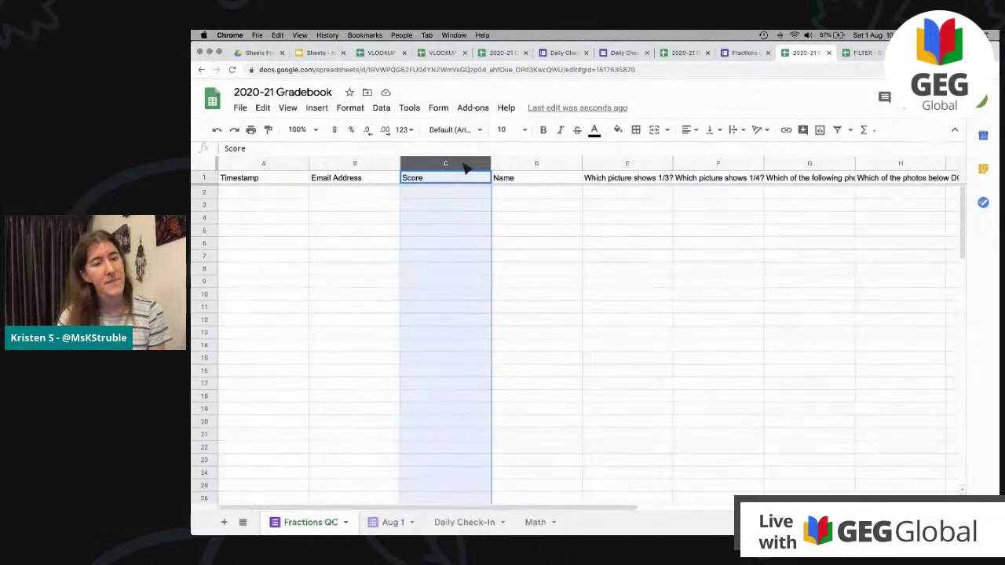
left_click(347, 164)
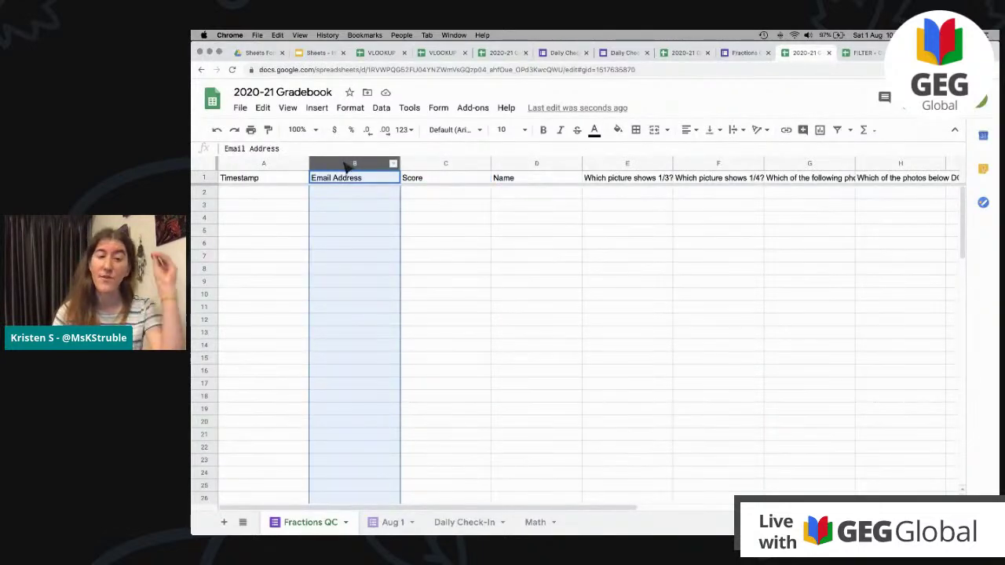
Complete row 3's Quick Check formula on the Math sheet as =vlookup(A3,'Fractions QC'!B:C,2) and fill it down to row 15.
left_click(538, 522)
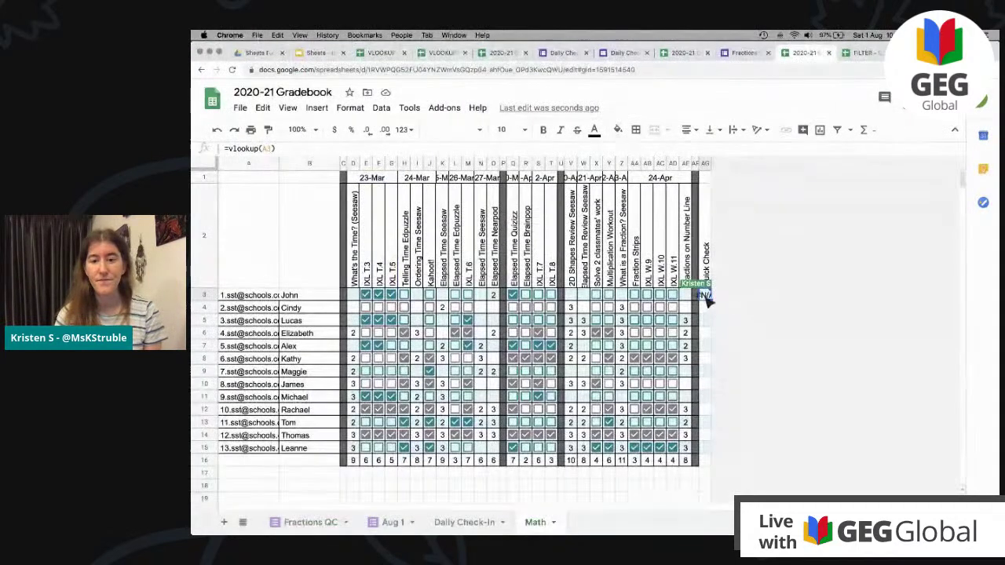
double_click(705, 296)
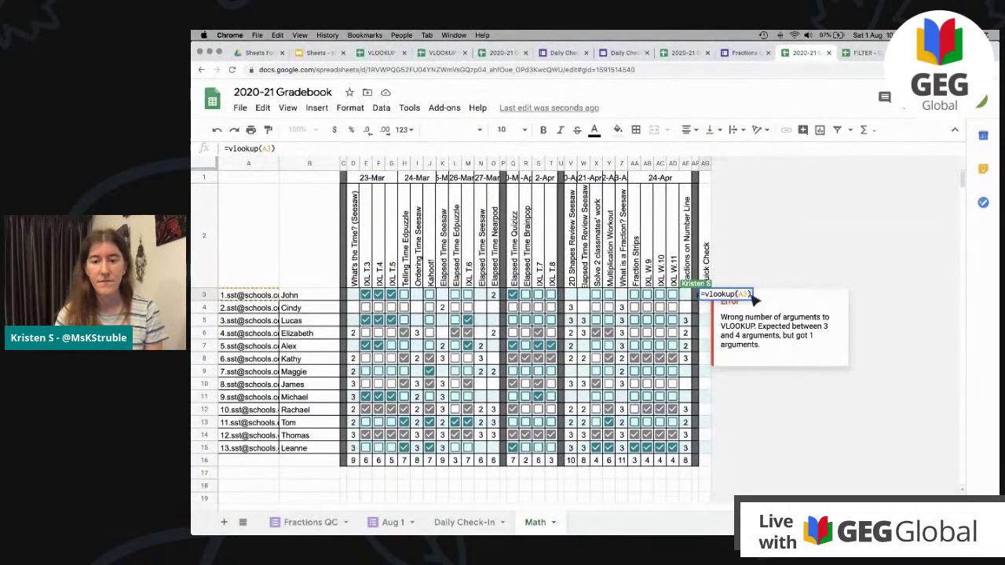
type(",'Fractions QC'!B:C,2")
key("Return")
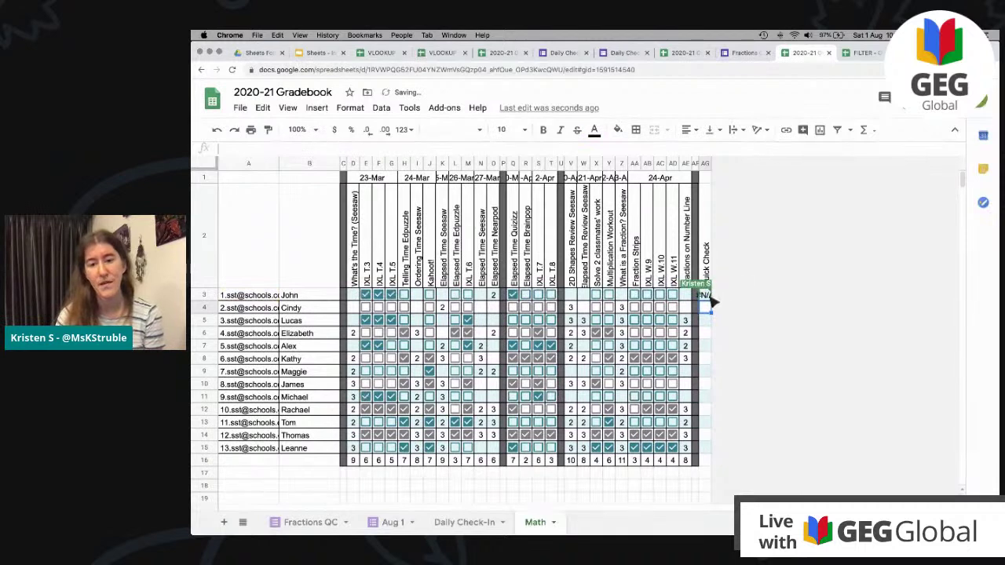
left_click(709, 297)
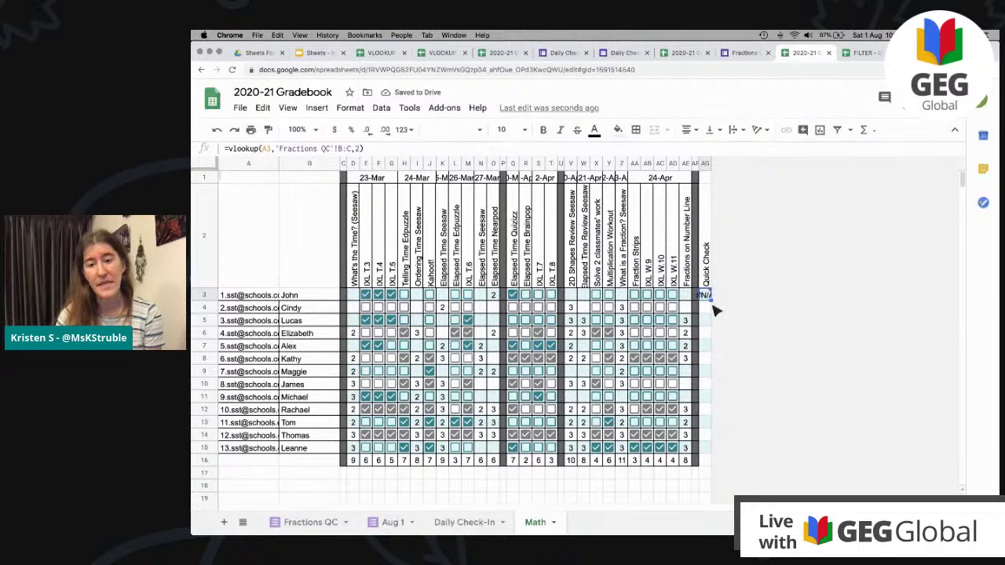
left_click_drag(710, 302, 709, 450)
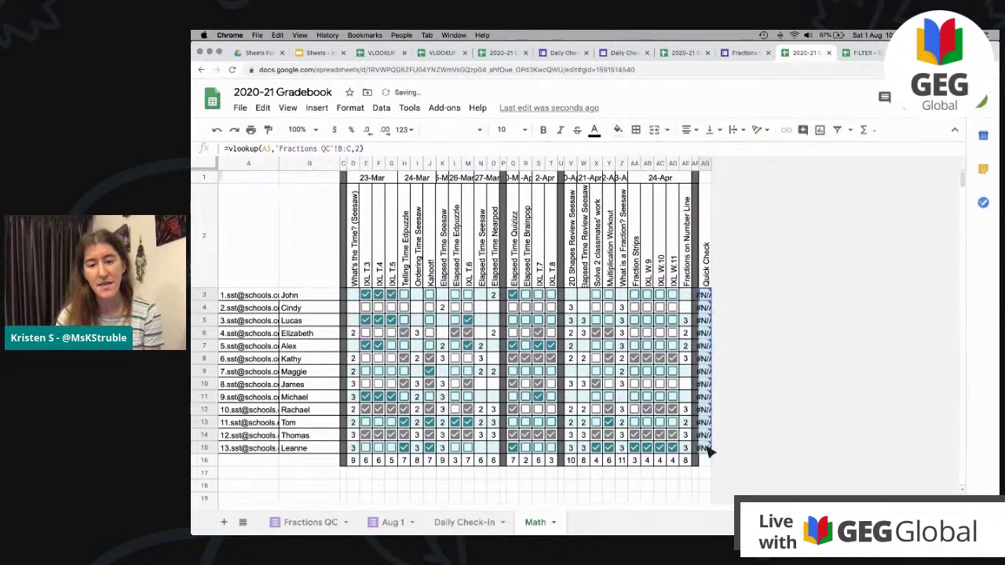
Preview the Fractions Quick Check form and fill in the row 5 student's email address and a name.
left_click(239, 321)
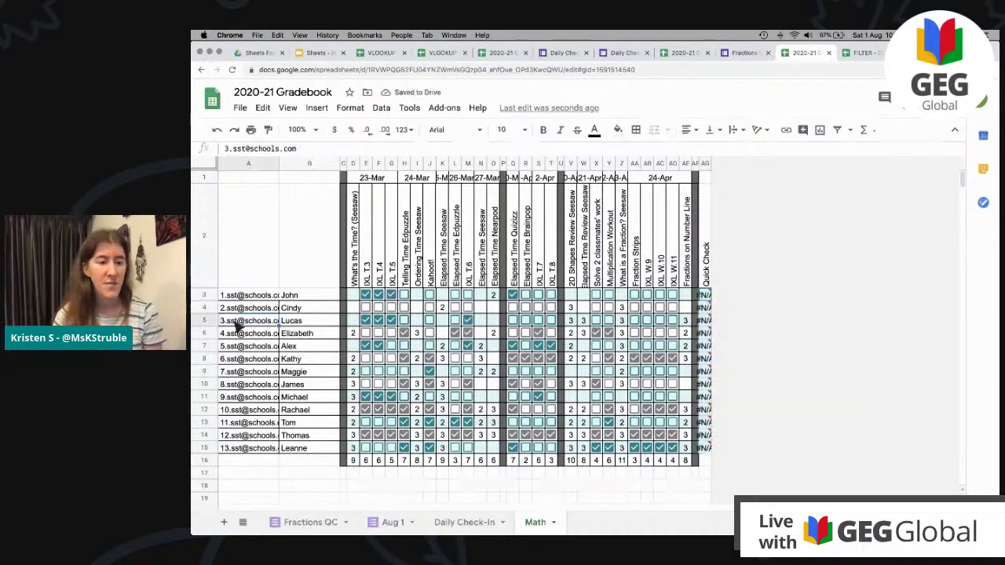
left_click(738, 58)
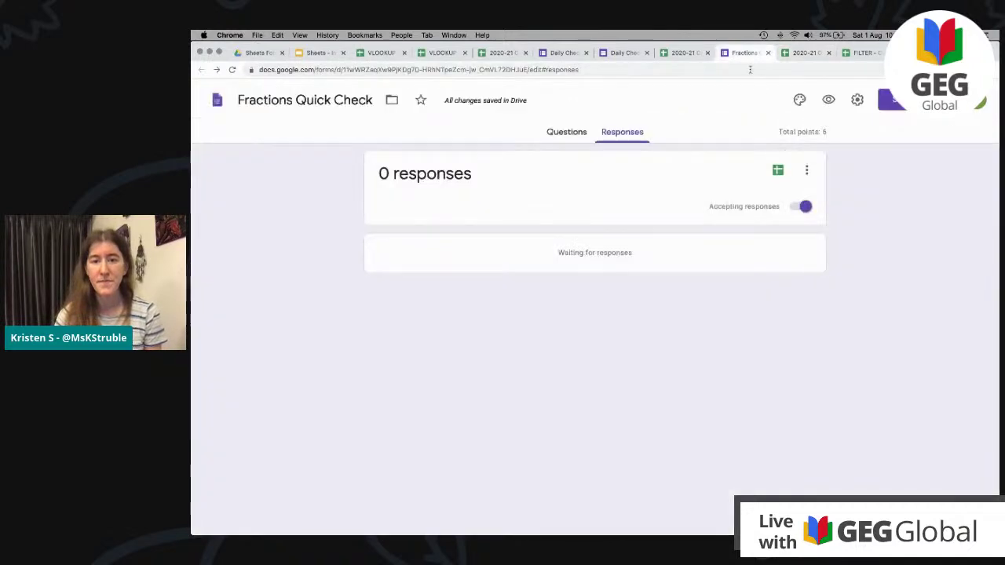
left_click(828, 100)
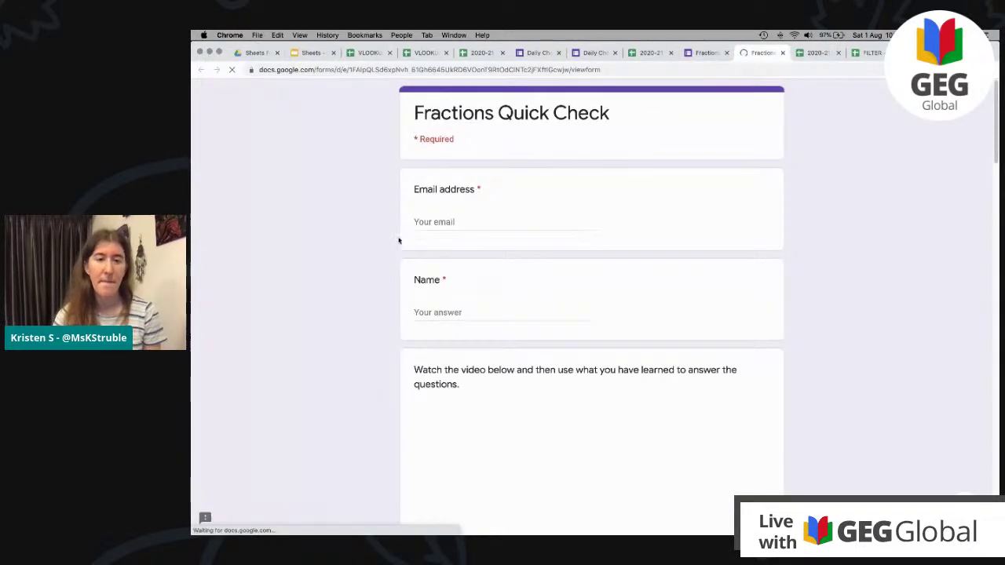
left_click(442, 226)
left_click(447, 240)
left_click(449, 313)
type("Frank")
Answer the 1/3 picture question and choose Option 2 for the picture that shows 1/4.
scroll(451, 334, "down", 10)
left_click(421, 337)
scroll(606, 393, "down", 4)
left_click(606, 422)
scroll(605, 424, "down", 4)
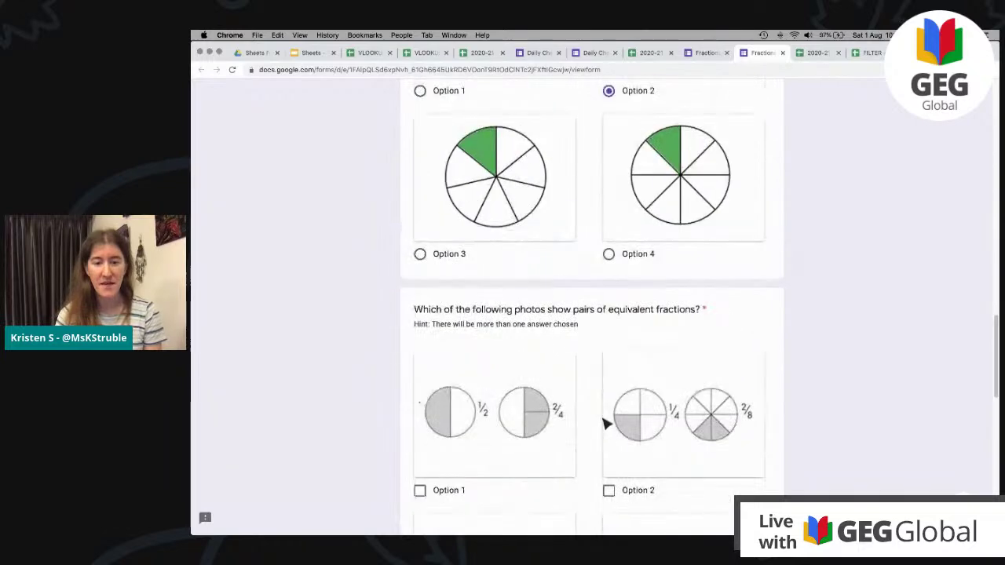
Select Options 2, 3 and 4 as the photos showing pairs of equivalent fractions.
scroll(607, 424, "down", 3)
left_click(608, 314)
left_click(609, 478)
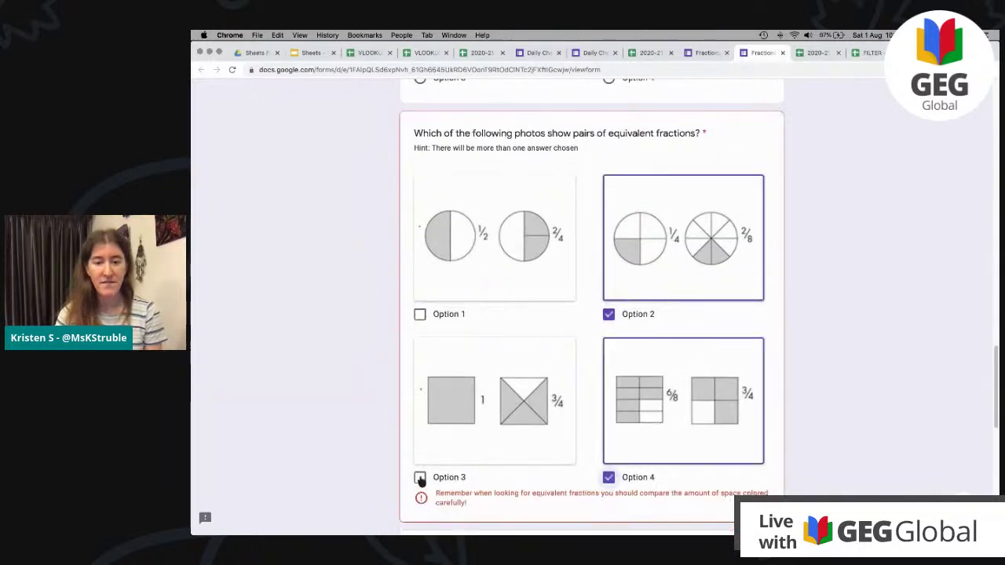
left_click(421, 478)
scroll(532, 433, "down", 4)
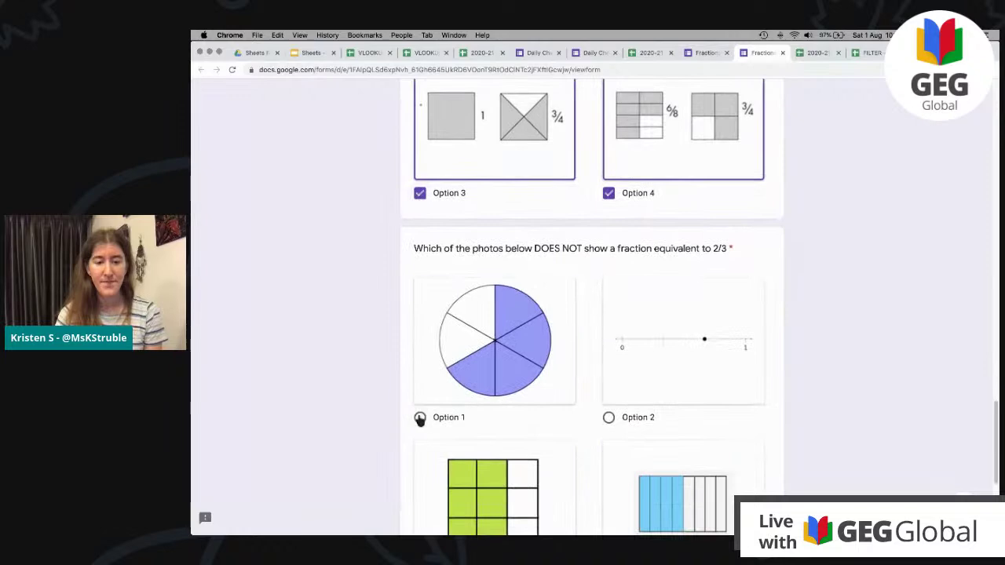
Choose Option 1 as the photo not equivalent to 2/3 and submit the Fractions Quick Check form.
left_click(421, 417)
scroll(392, 403, "down", 5)
left_click(454, 410)
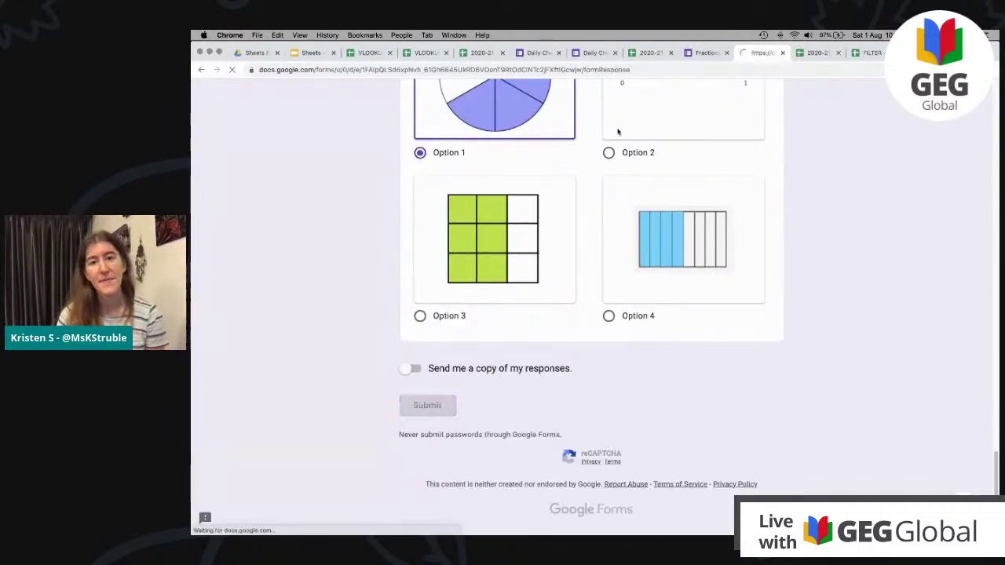
Switch to the 2020-21 Gradebook and widen the Quick Check column on the Math sheet so its scores fit.
left_click(819, 54)
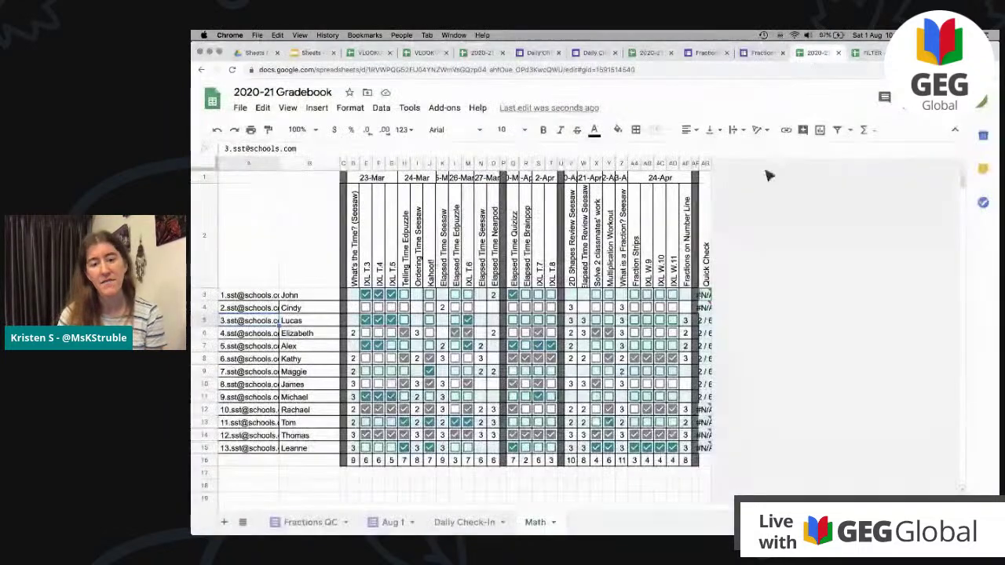
left_click(706, 321)
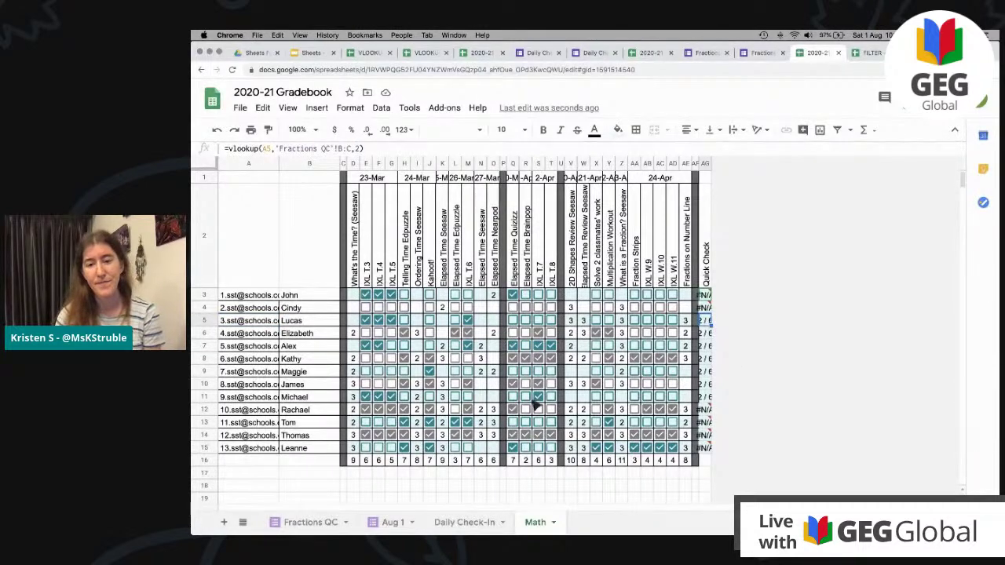
left_click_drag(712, 163, 719, 169)
Examine the Quick Check lookup formulas and results in several student rows, comparing their lookup cells and arguments.
left_click(708, 296)
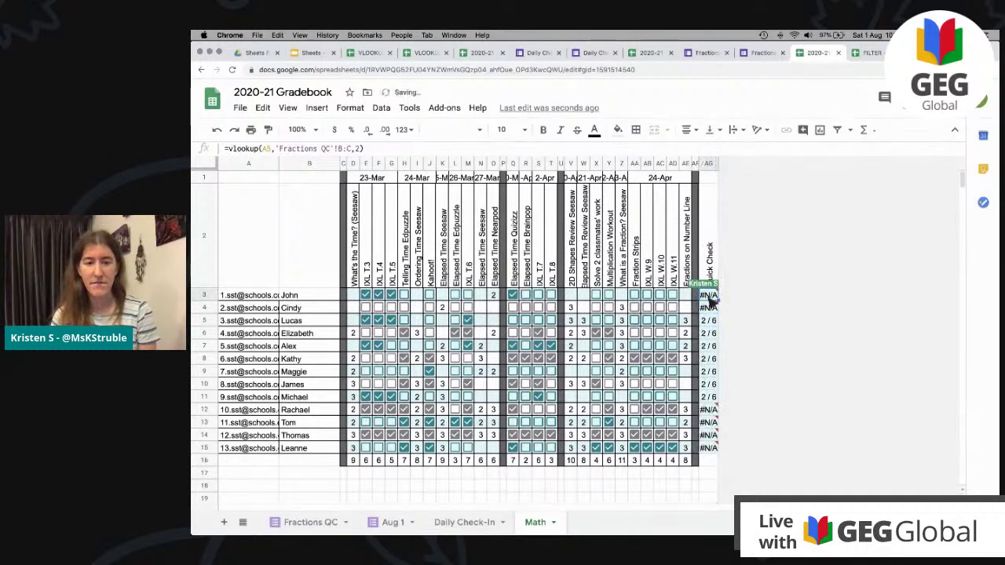
left_click(708, 308)
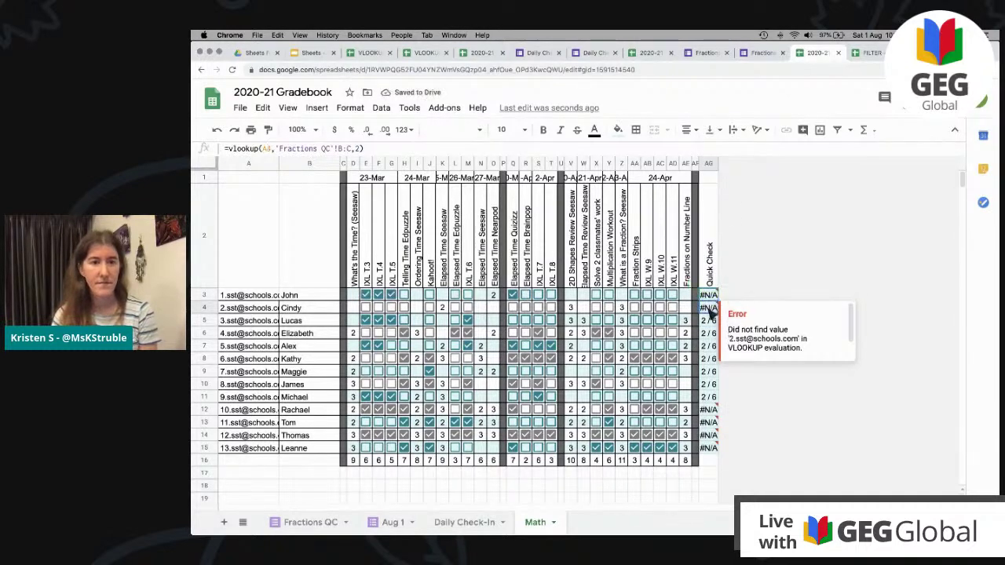
left_click(708, 321)
left_click(709, 333)
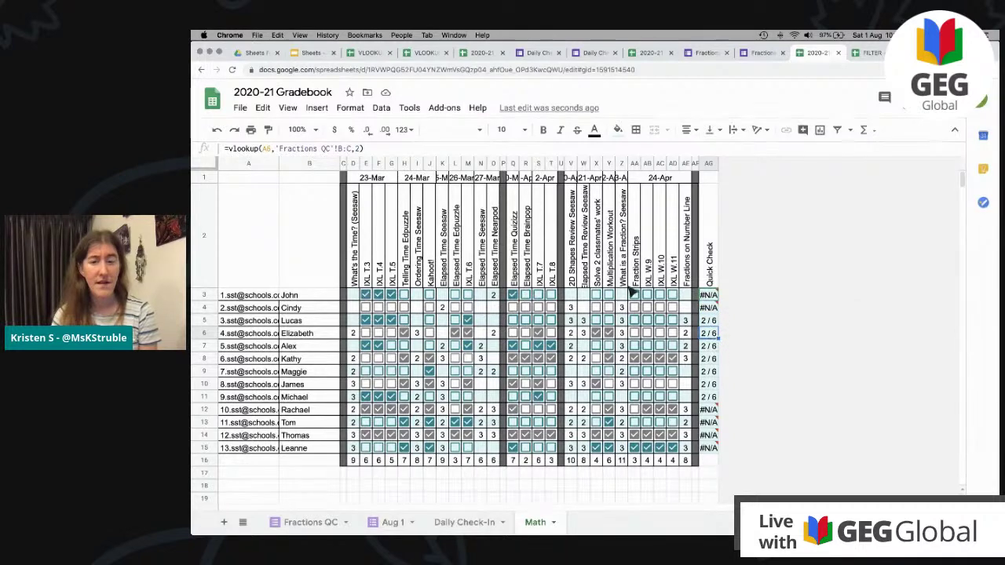
left_click(361, 152)
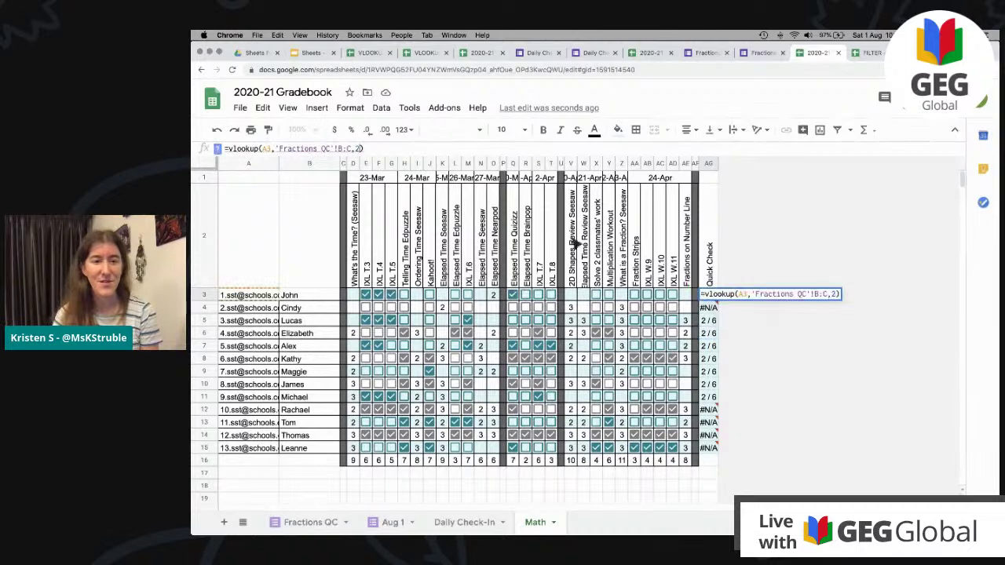
left_click(714, 384)
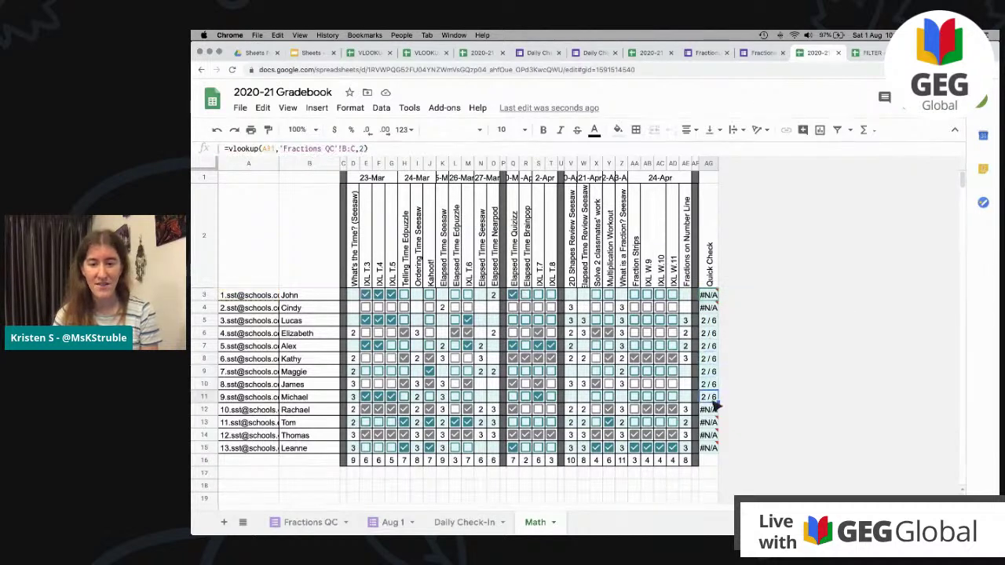
Add false as the last argument of row 3's Quick Check VLOOKUP and fill the formula down to row 15.
left_click(712, 296)
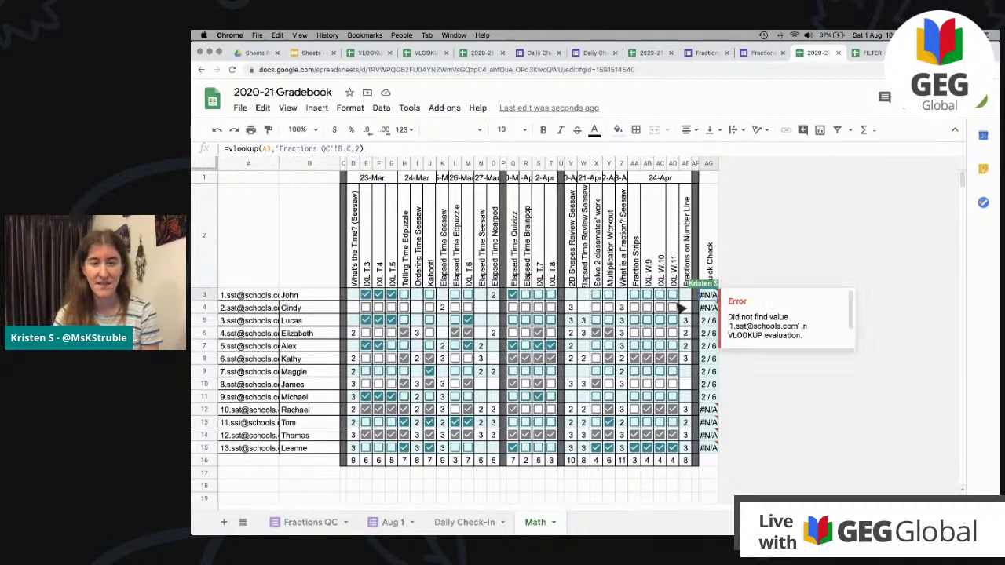
left_click(399, 149)
key("Left")
type(",false")
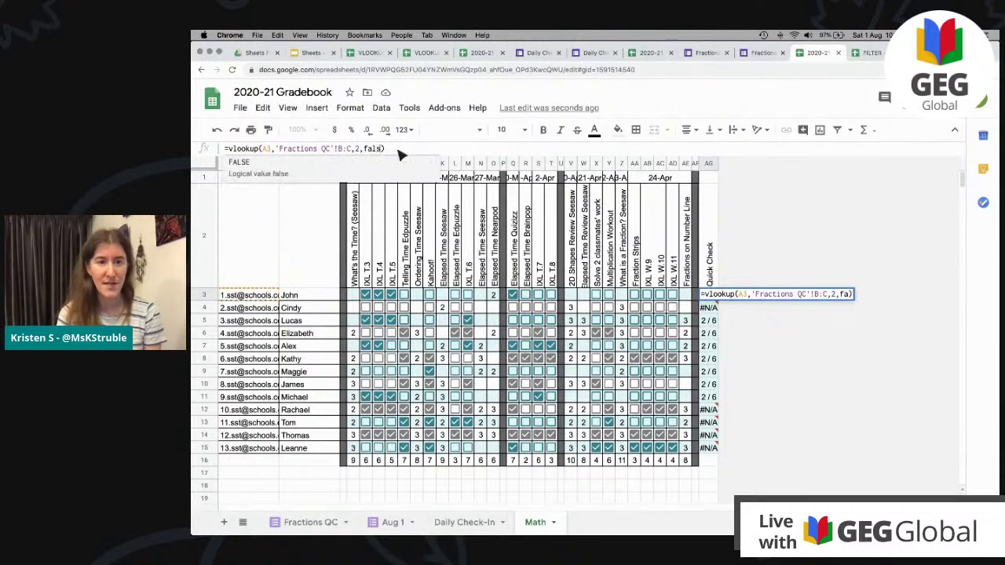
key("Return")
left_click(708, 295)
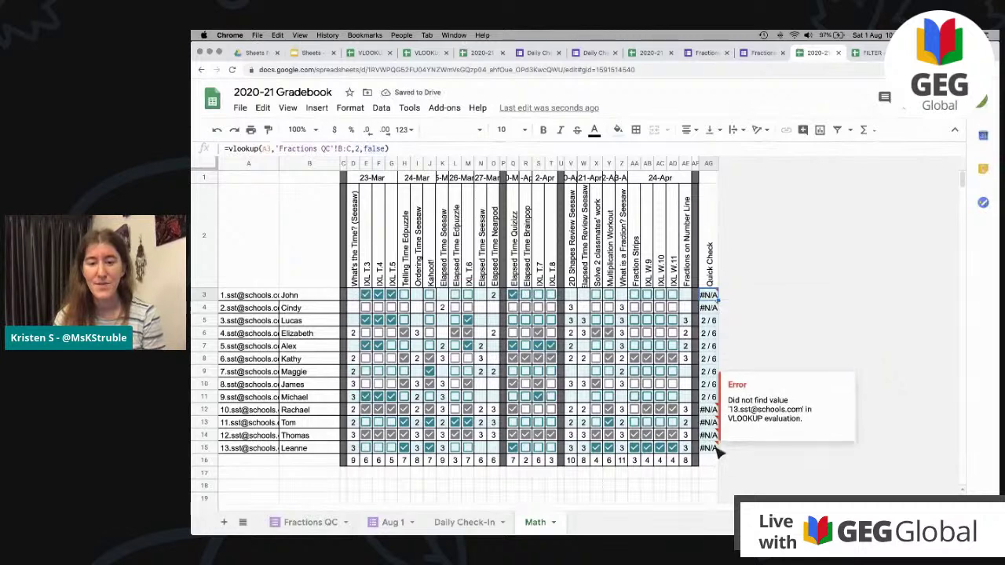
left_click_drag(718, 302, 723, 454)
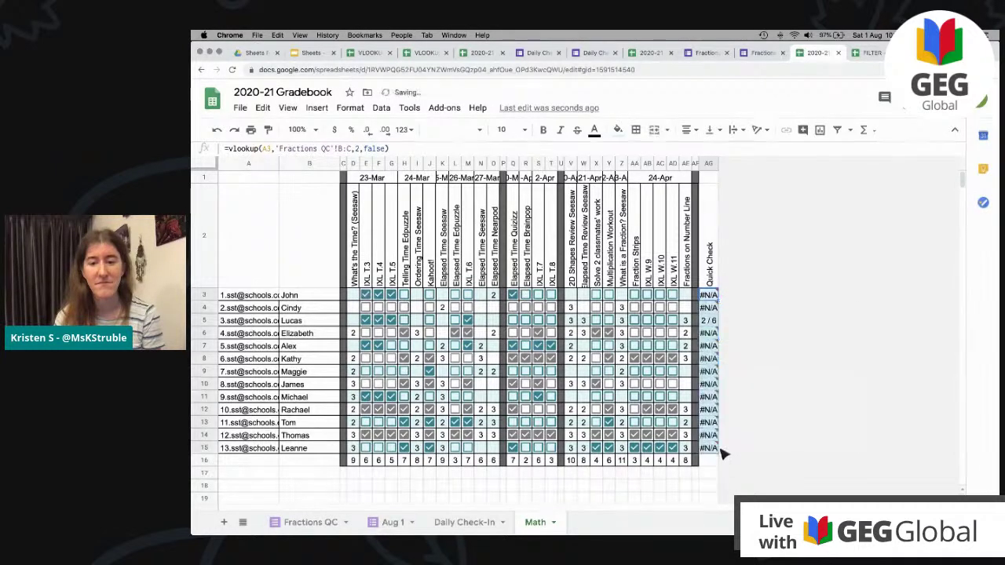
Compare row 5's Quick Check score and email on Math with the Fractions QC response, and glance at the Daily Check-In sheet.
left_click(709, 322)
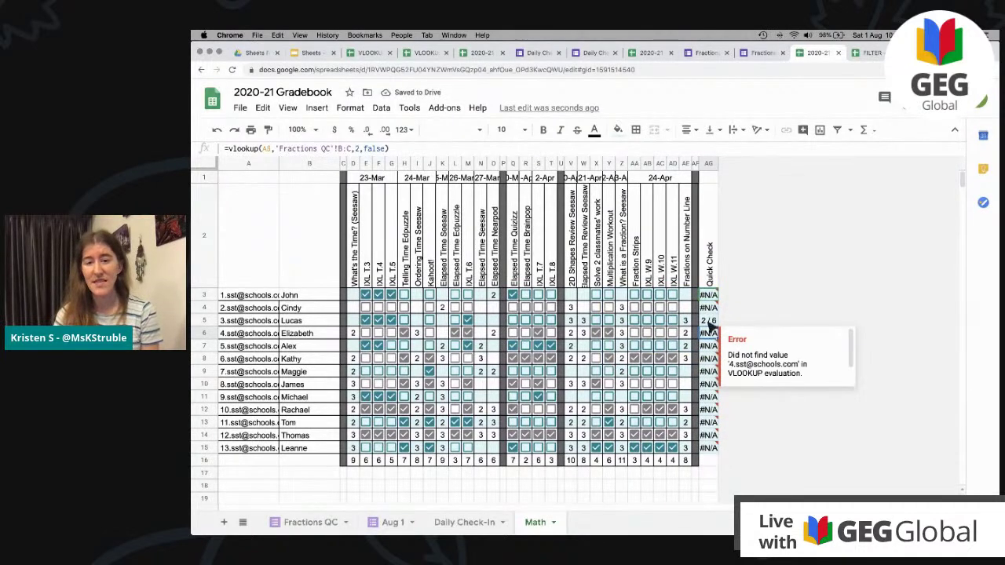
left_click(233, 324)
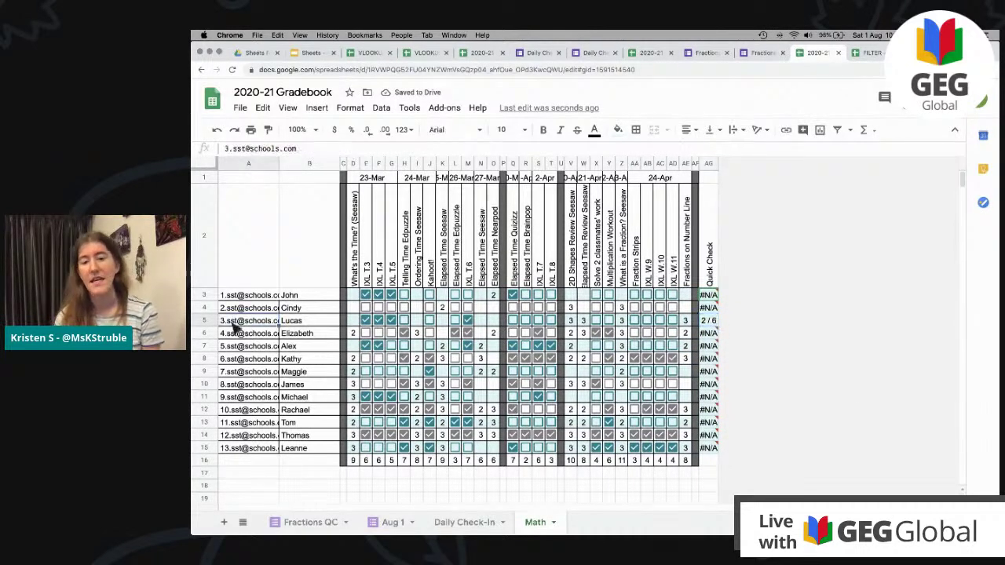
left_click(313, 523)
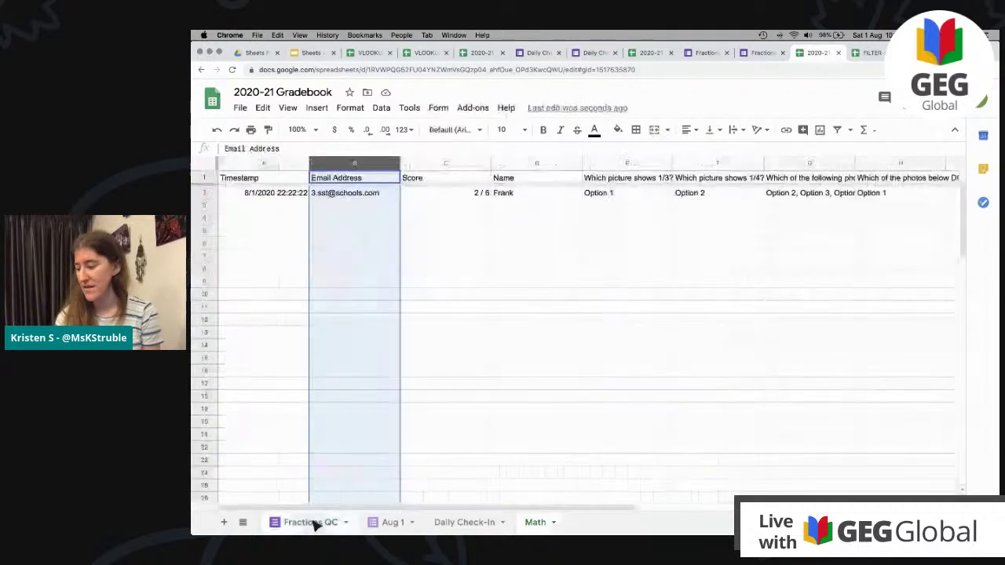
left_click(333, 195)
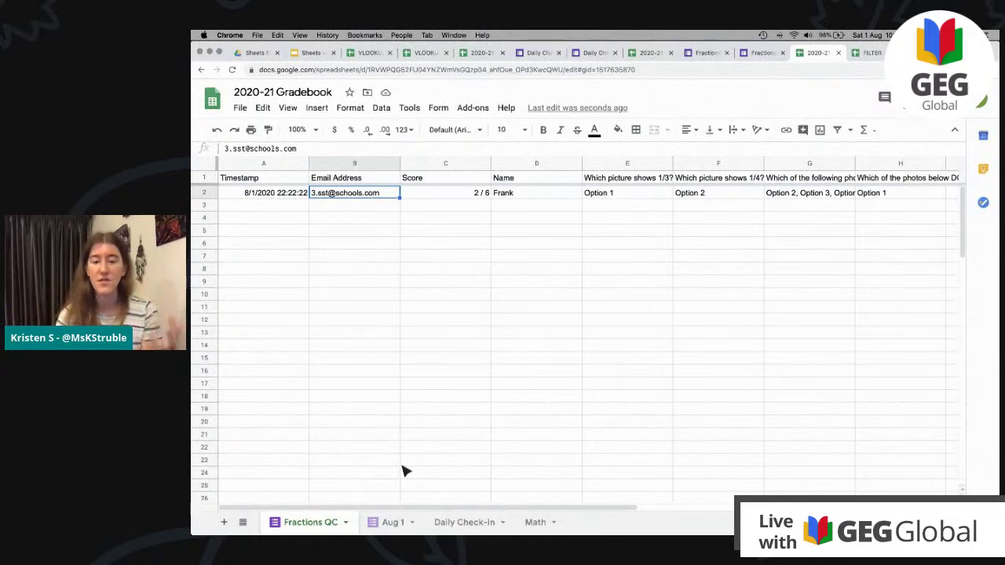
left_click(448, 522)
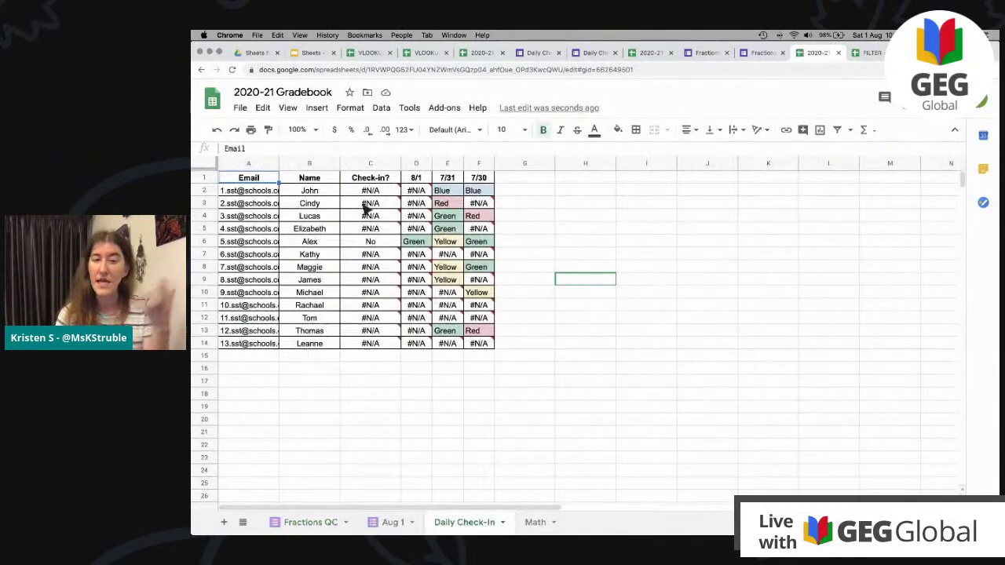
left_click(531, 521)
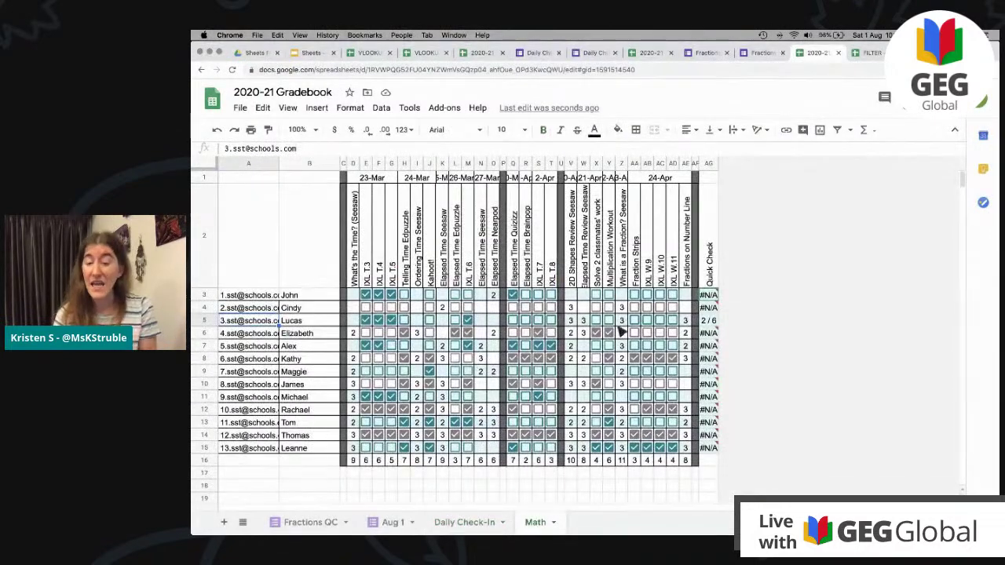
left_click(706, 250)
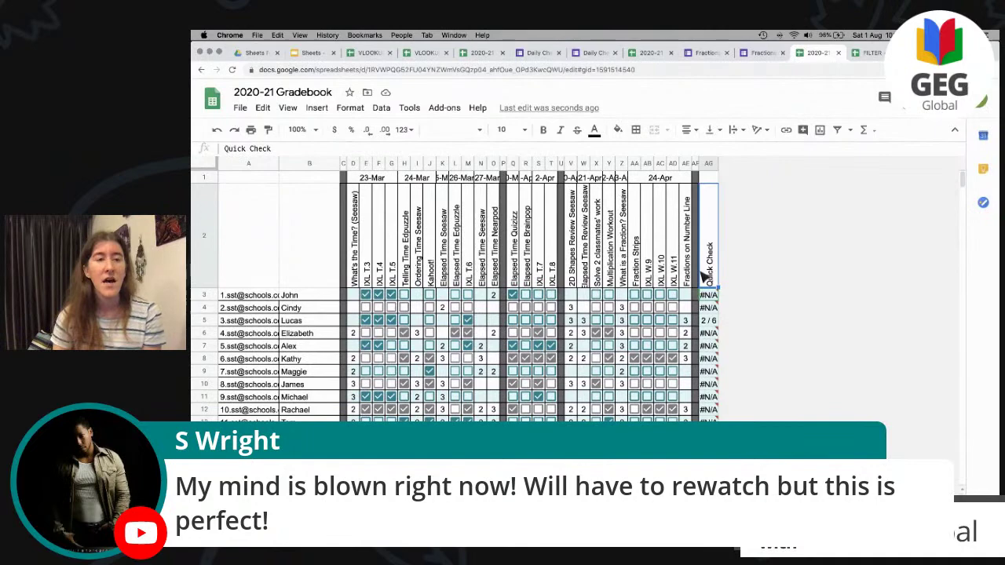
Switch to the Gamified Literacy spreadsheet and inspect the Noun or Not 1 lookup formula in the KSTR TEST (1) row.
key("ctrl+Up")
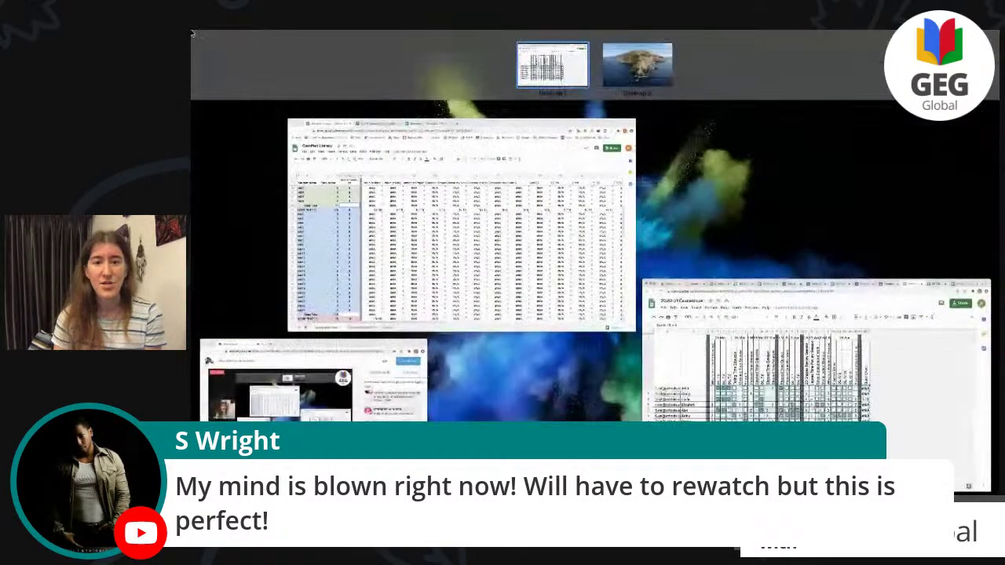
left_click(398, 247)
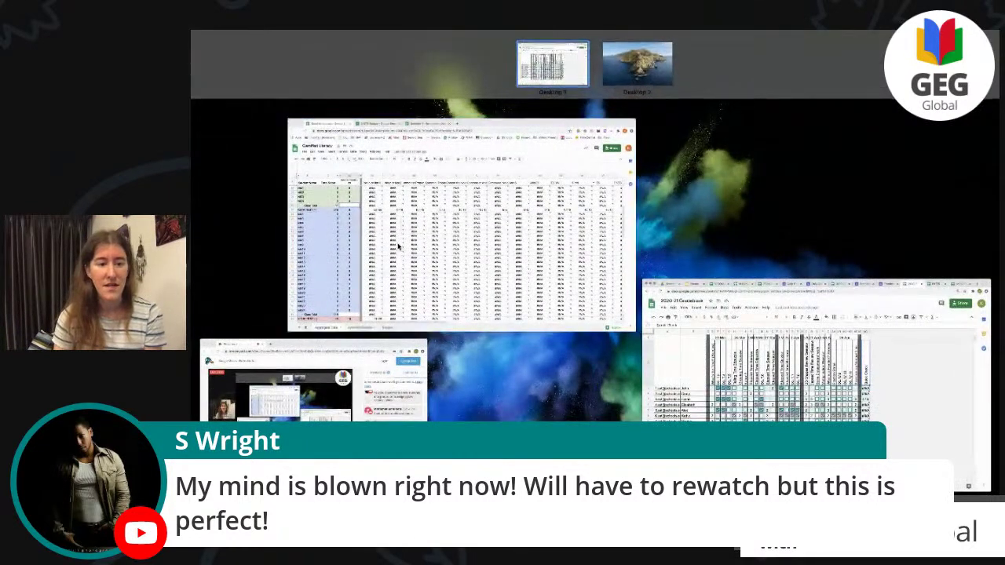
scroll(366, 269, "down", 2)
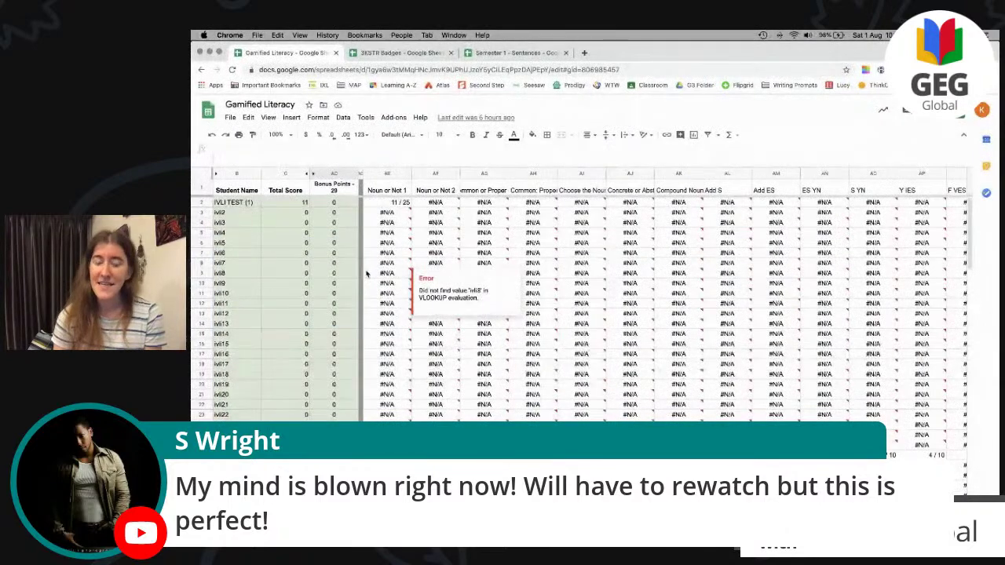
scroll(366, 274, "up", 5)
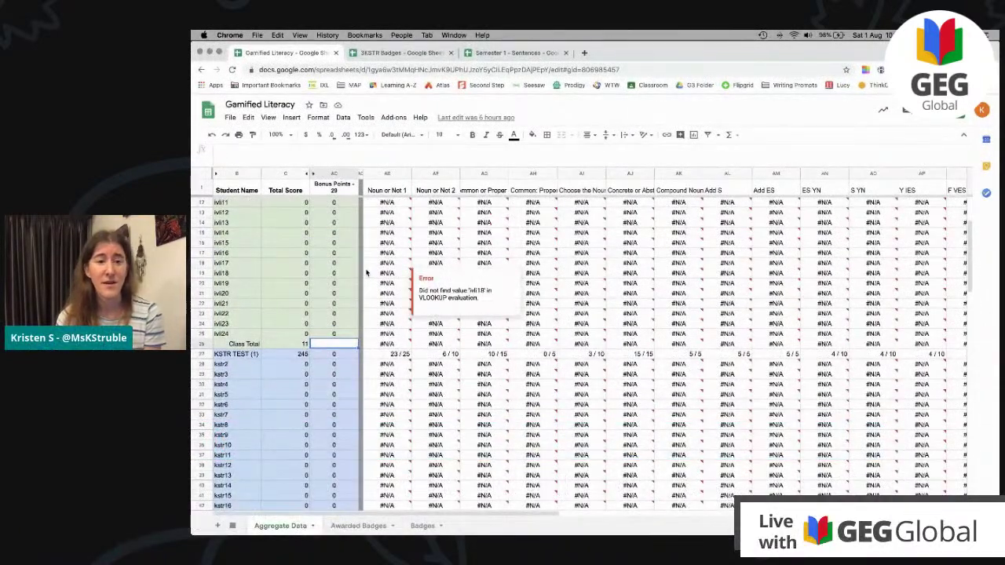
left_click(384, 357)
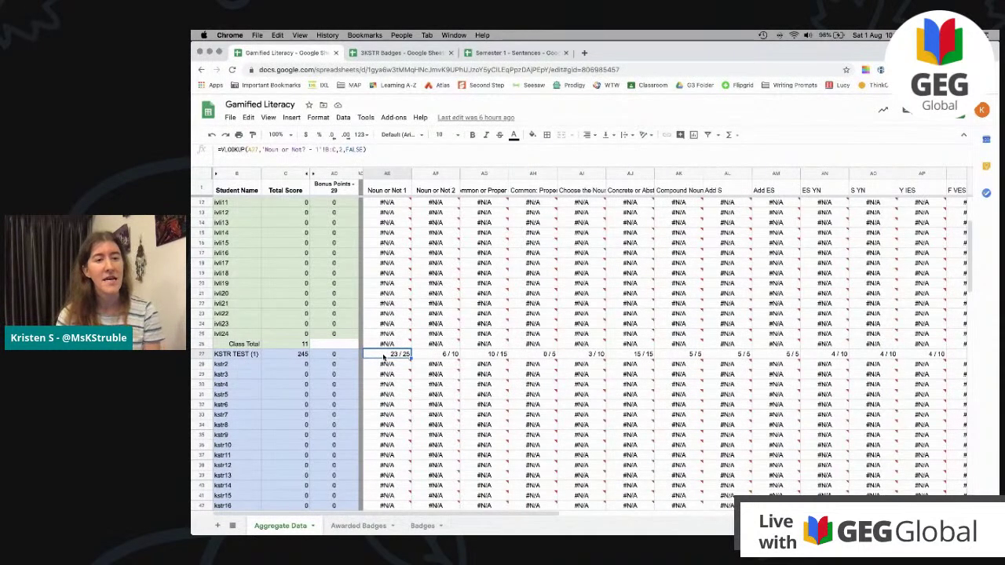
Examine the lookup formulas across the KSTR TEST (1) row, from Noun or Not 2 to the irregular noun quizzes and back to the student name.
left_click(421, 358)
key("Right")
key("Right")
key("Right")
key("Right")
key("Right")
key("Right")
key("Right")
key("Right")
key("Right")
key("Right")
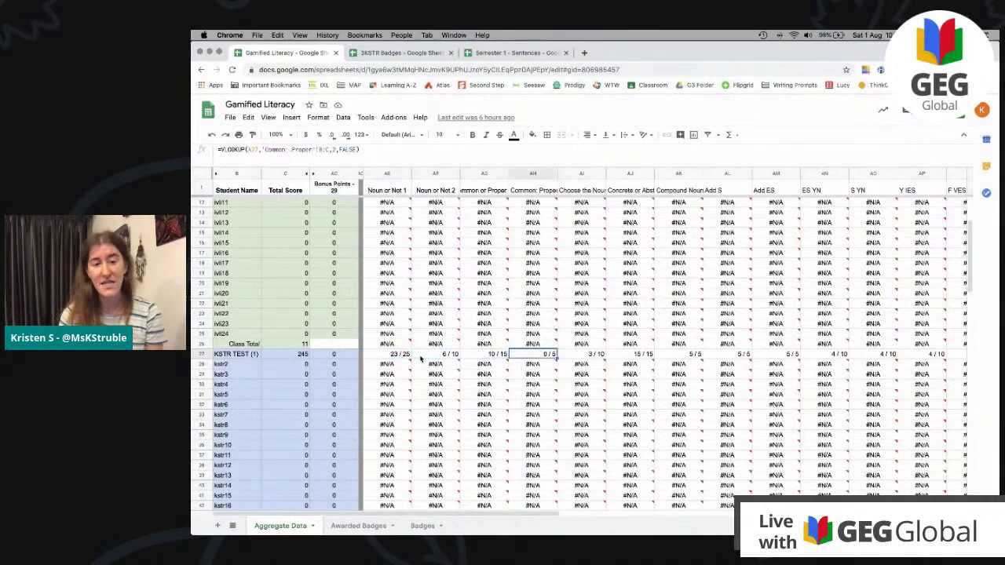
key("Right")
key("Right")
key("Right")
key("Right")
key("Right")
key("Right")
key("Right")
key("Right")
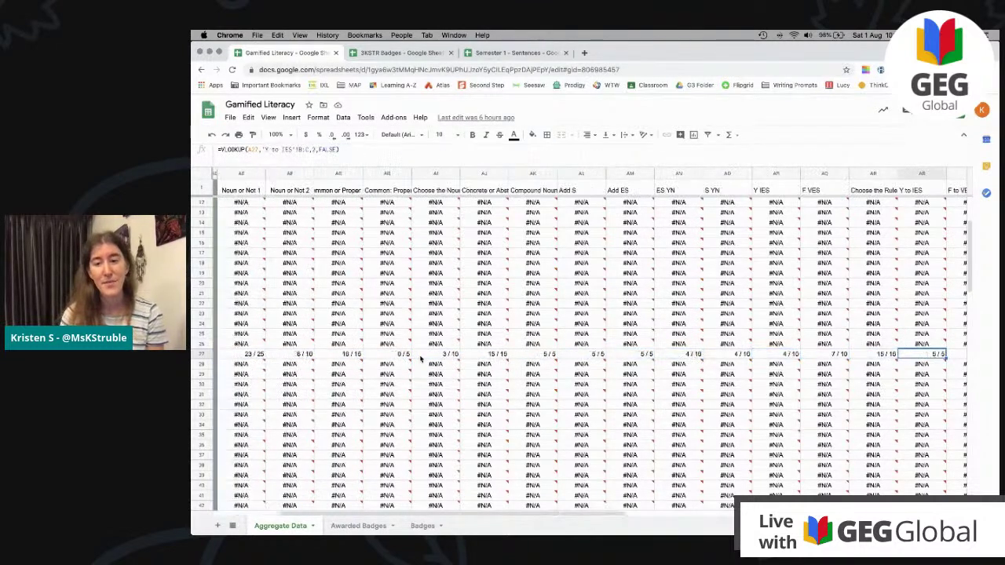
key("Right")
key("Right")
key("Right")
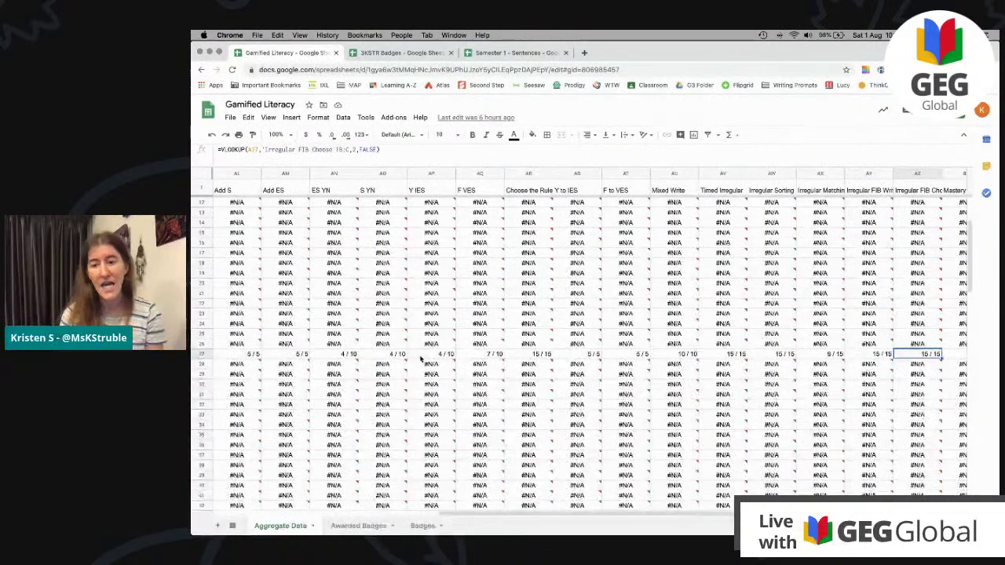
key("Left")
key("Left")
key("Left")
key("Left")
key("Left")
key("Left")
key("Left")
key("Left")
key("Left")
key("Left")
key("Left")
key("Left")
key("Left")
key("Left")
key("Left")
key("Left")
key("Left")
key("Left")
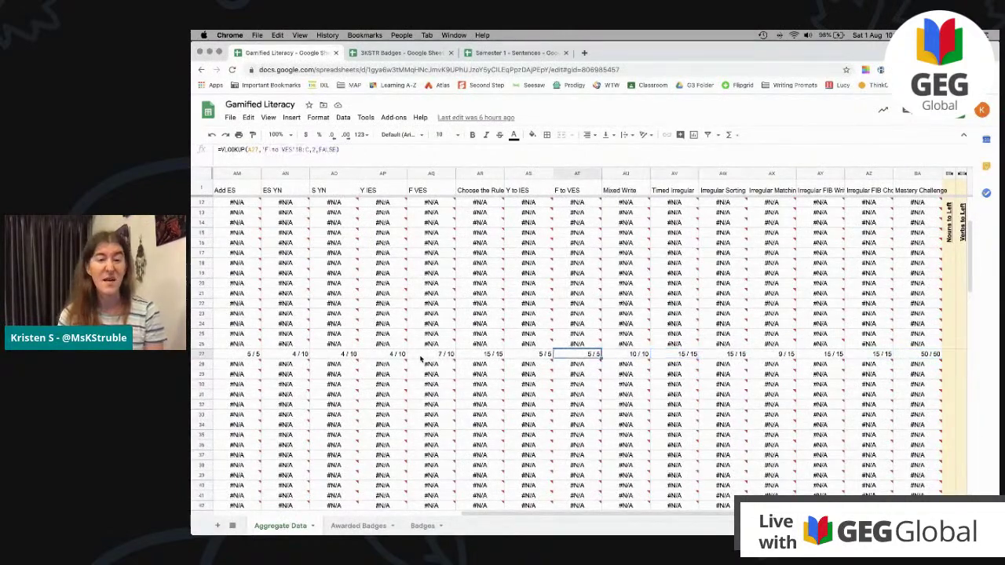
key("Left")
key("Left")
key("Left")
key("Left")
key("Left")
key("Left")
key("Left")
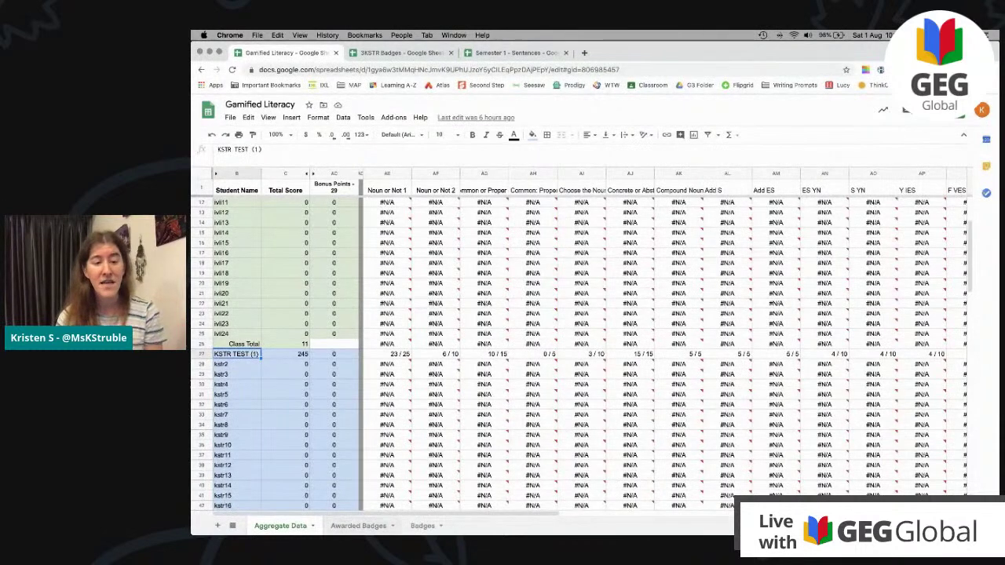
View the Awarded Badges sheet and inspect the Noun level formula and the Noun Badge lookup for KSTR TEST (1).
left_click(360, 525)
left_click(269, 228)
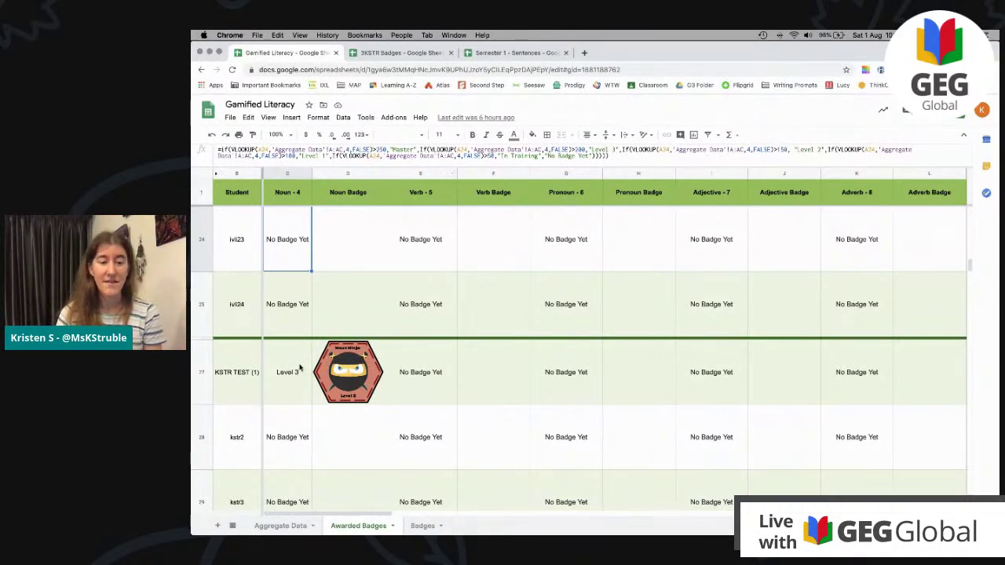
left_click(349, 401)
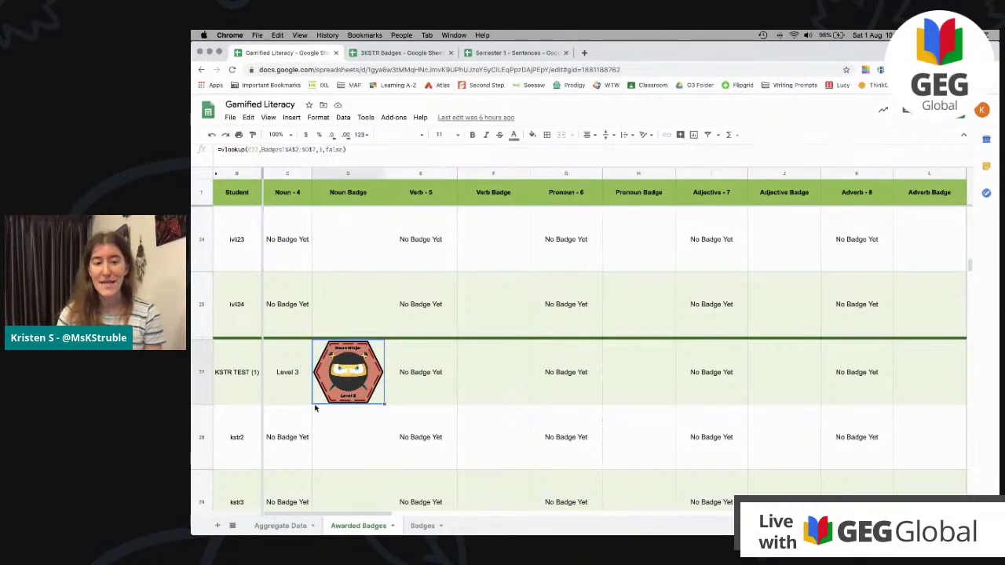
Review the badge images on the Badges sheet and return to the KSTR TEST (1) Noun or Not 1 formula on Aggregate Data.
left_click(423, 526)
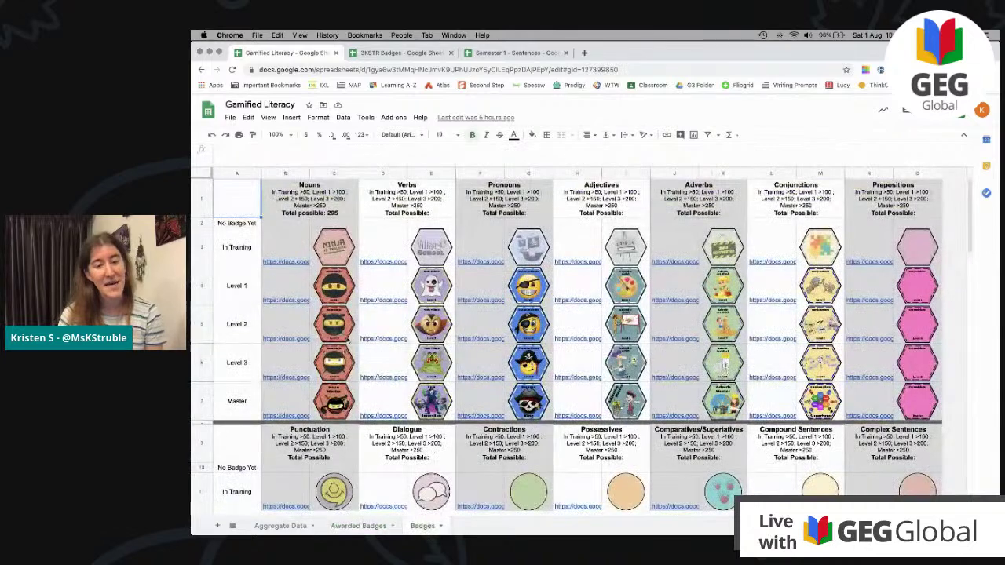
left_click(358, 526)
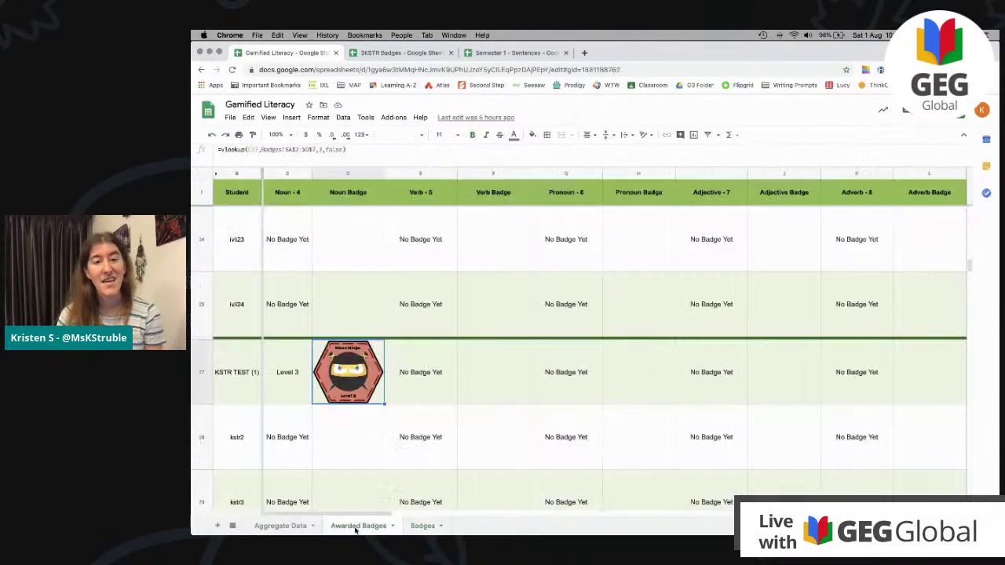
left_click(275, 526)
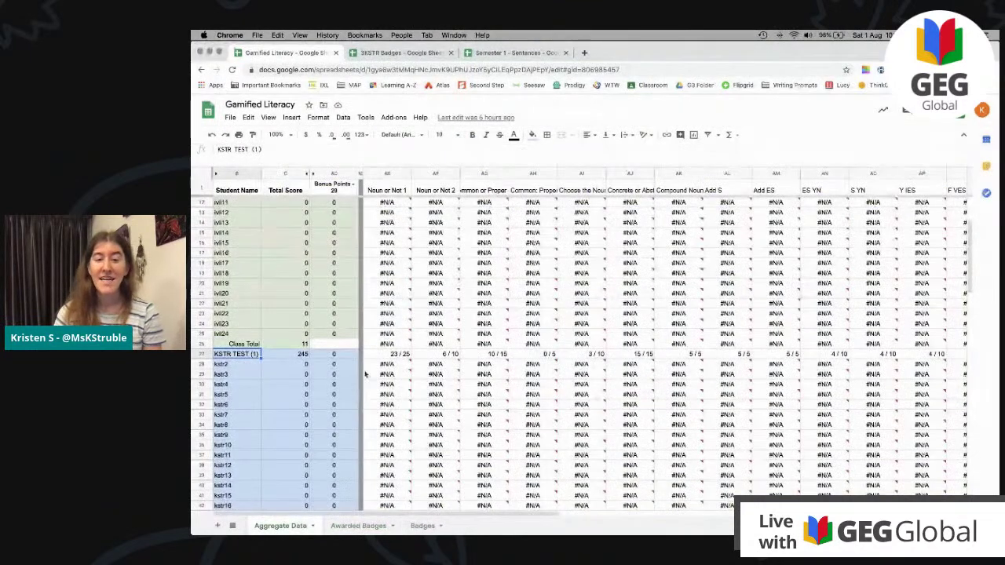
left_click(402, 354)
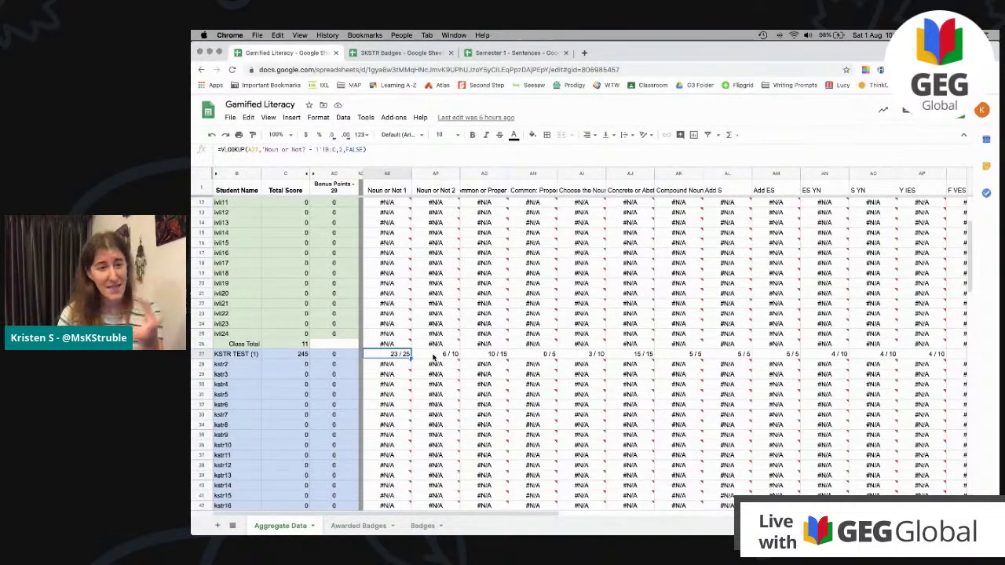
Switch to the 2020-21 Gradebook spreadsheet and view its Daily Check-In sheet.
key("ctrl+Up")
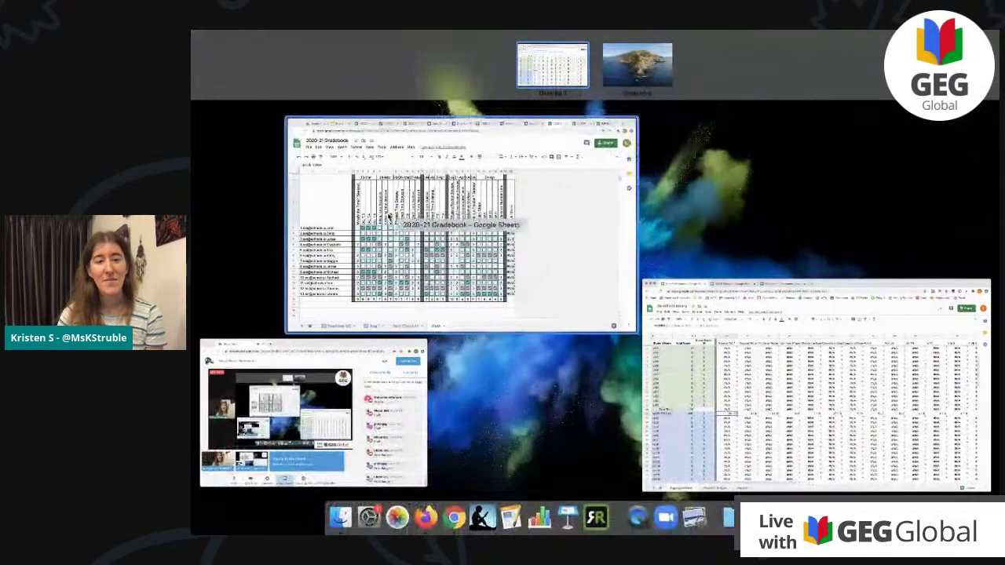
left_click(390, 216)
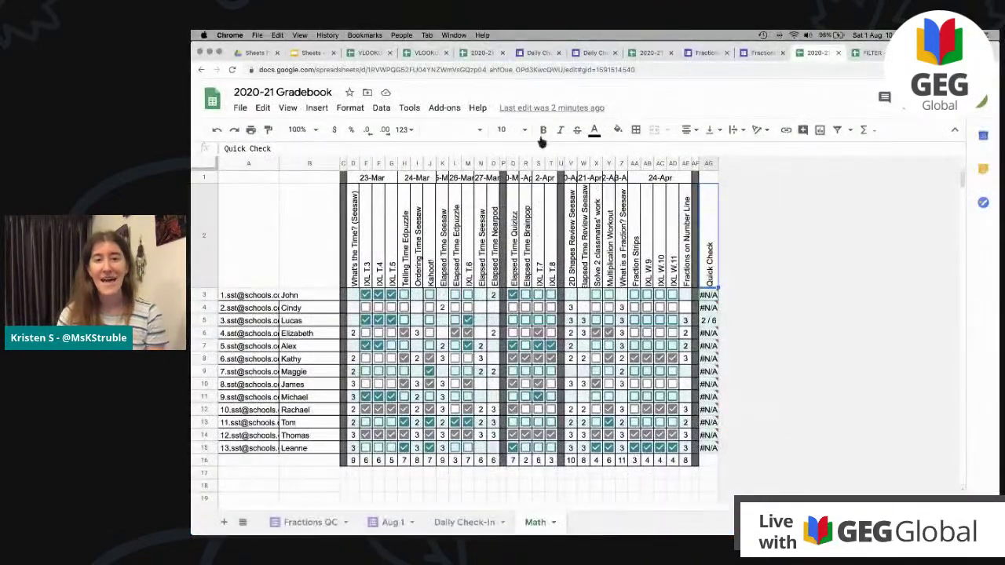
left_click(463, 522)
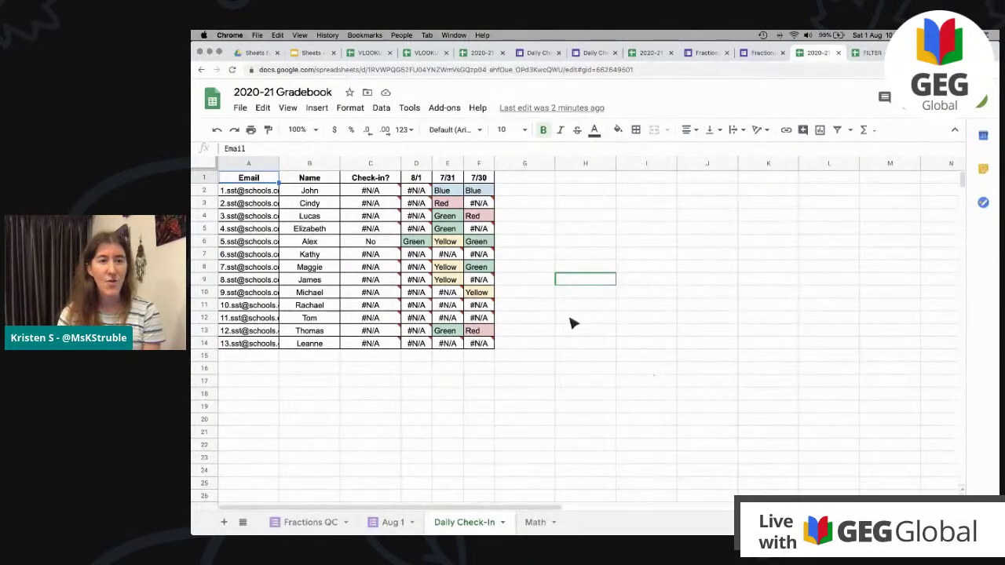
Switch to the StreamYard window and read through the viewer comments.
key("ctrl+Up")
left_click(314, 409)
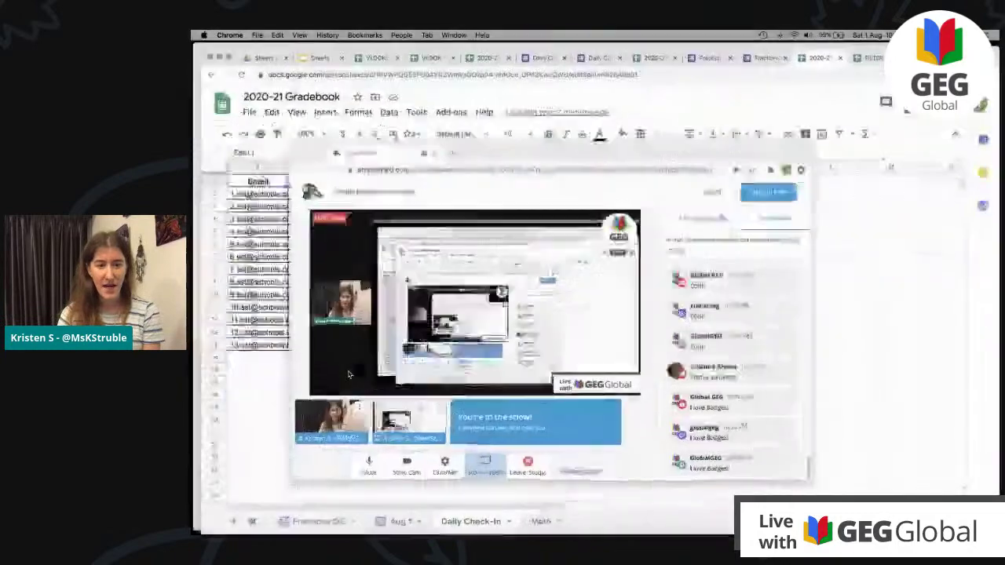
scroll(739, 389, "up", 5)
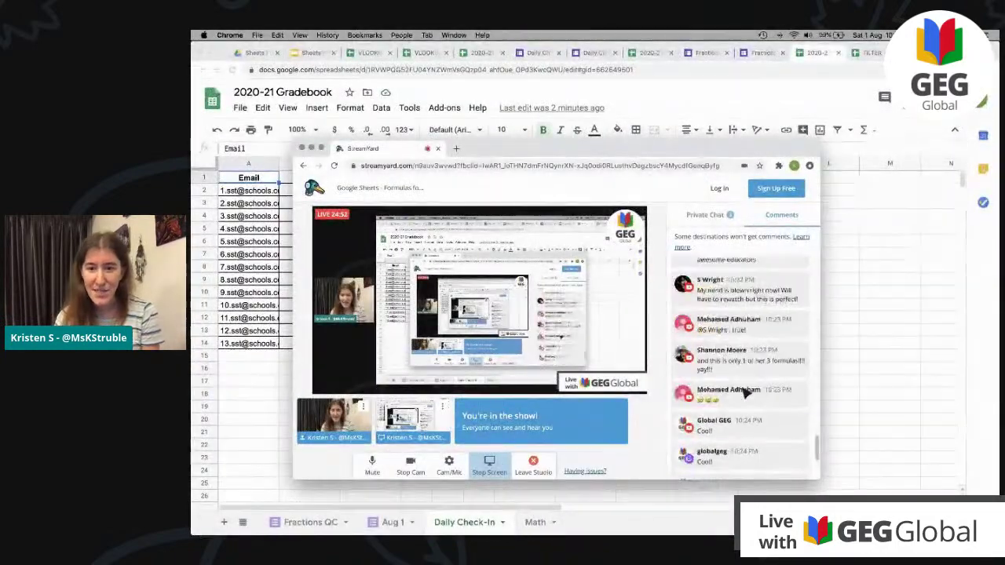
scroll(746, 389, "down", 4)
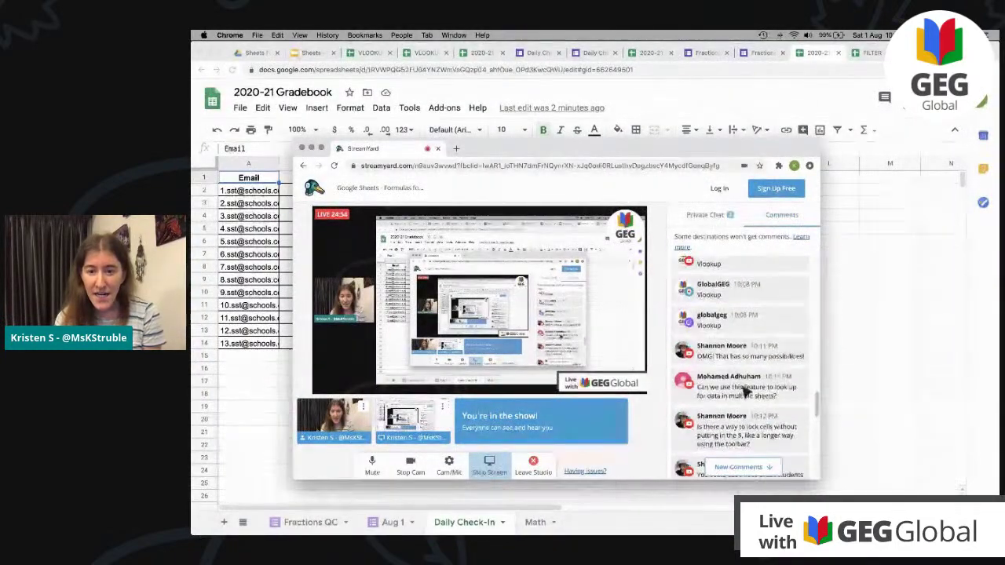
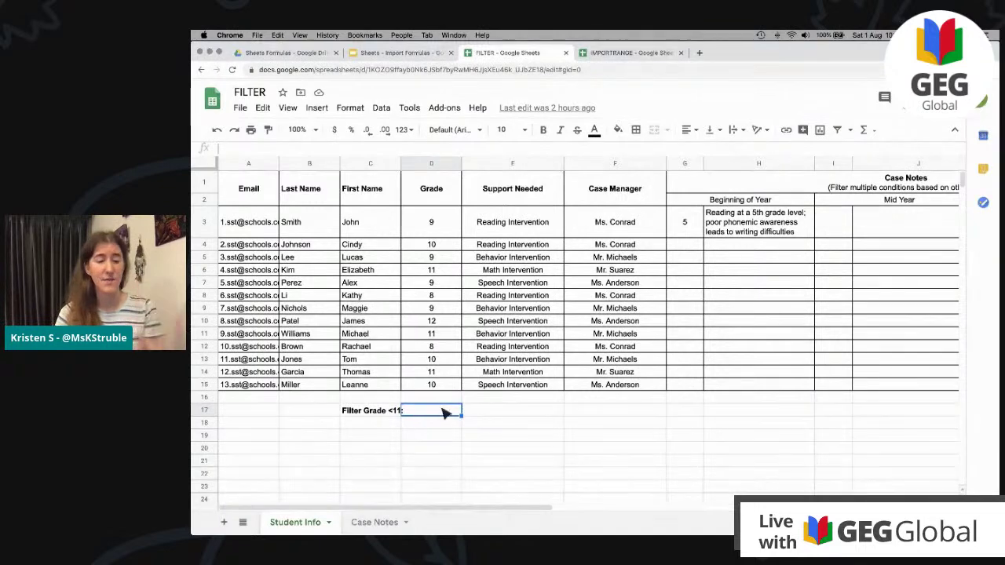
In D17 of the Student Info sheet, list first names for grades below 11 with =filter(C3:C15,D3:D15<11).
double_click(445, 412)
type("=filter(")
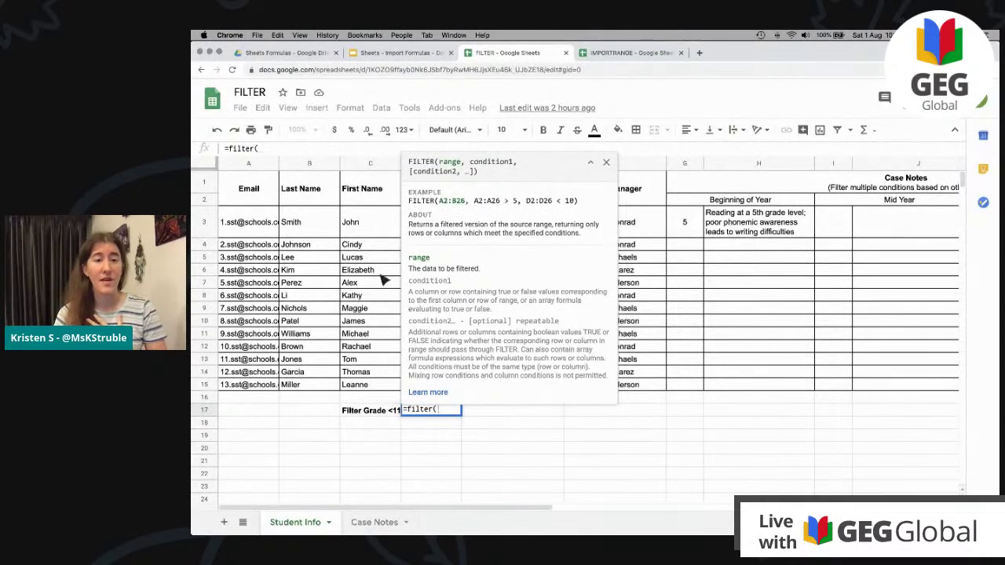
left_click_drag(362, 228, 358, 389)
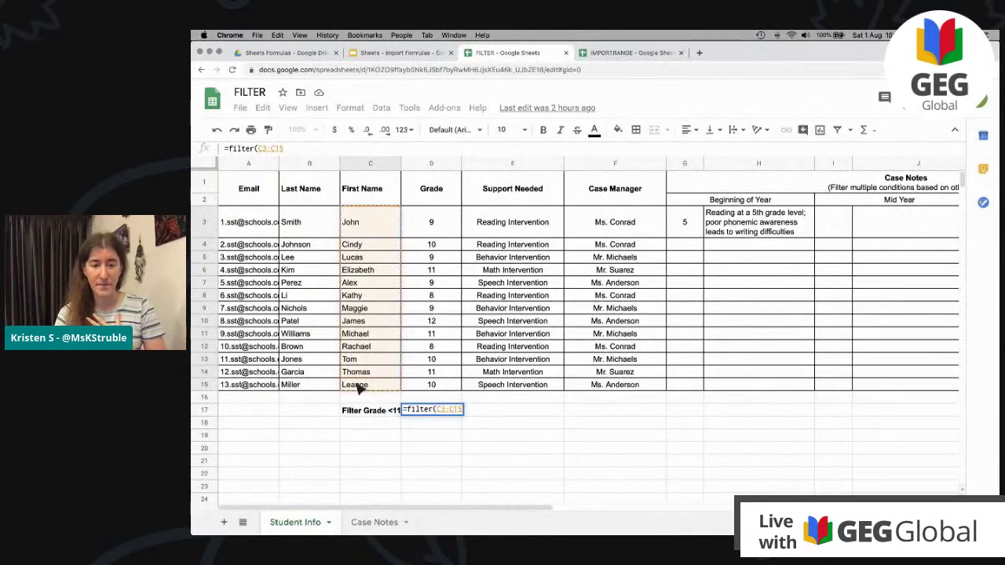
type(",")
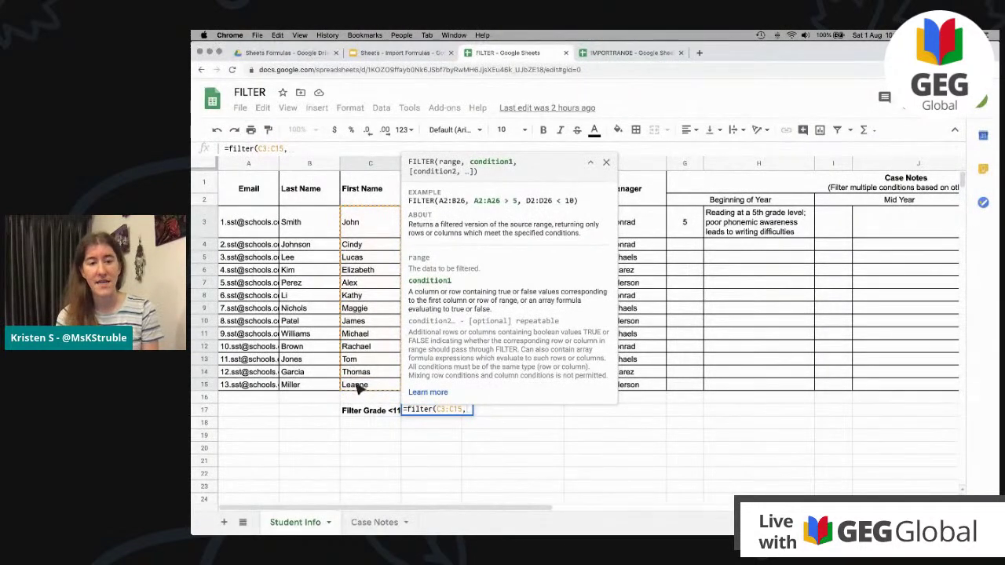
left_click(607, 162)
left_click_drag(446, 226, 445, 388)
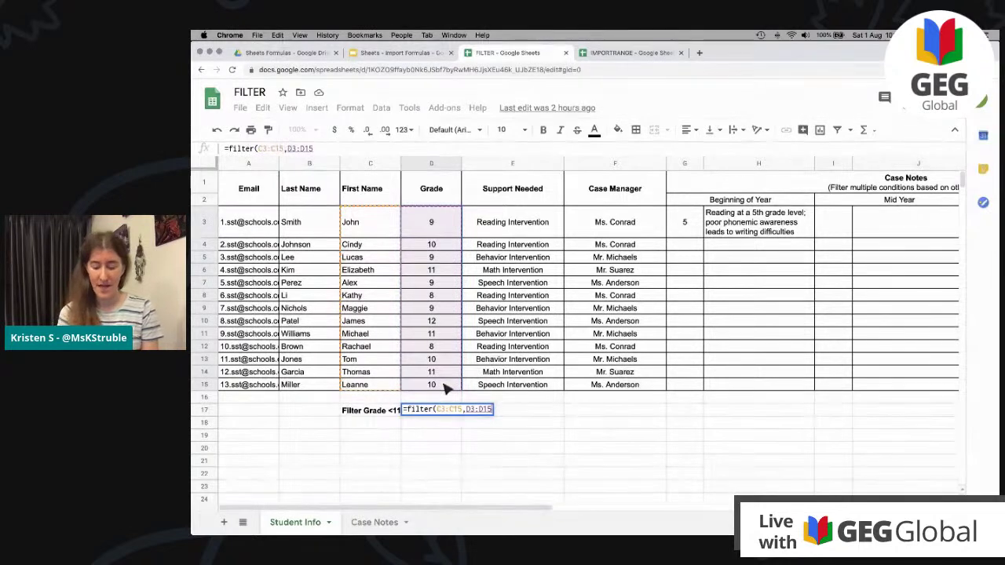
type(">")
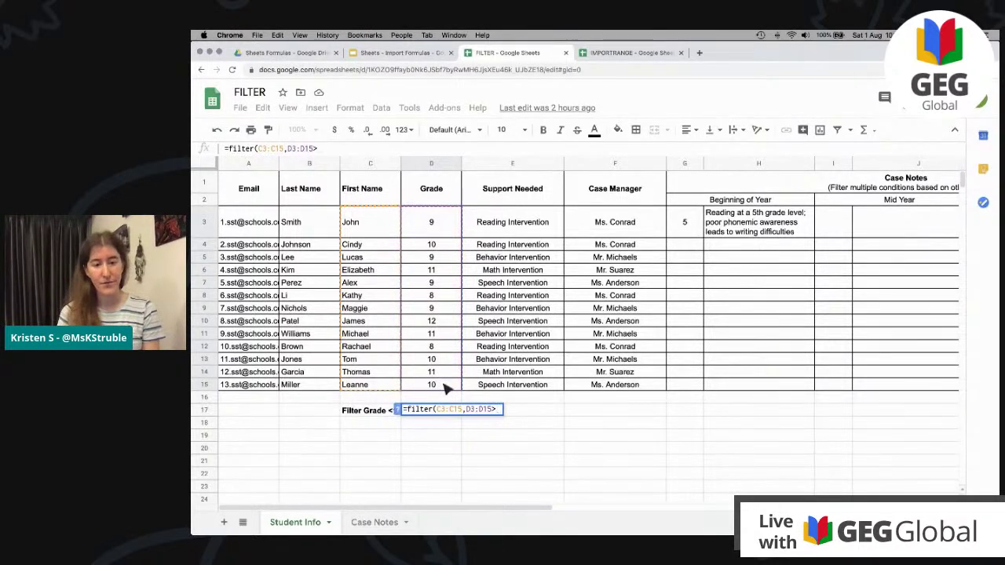
key("BackSpace")
type("<11")
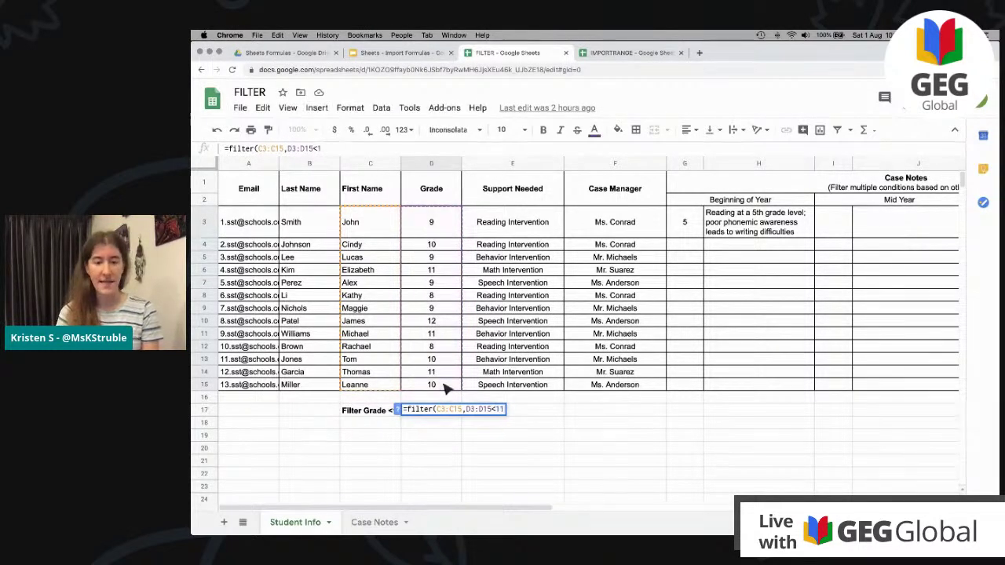
key("Return")
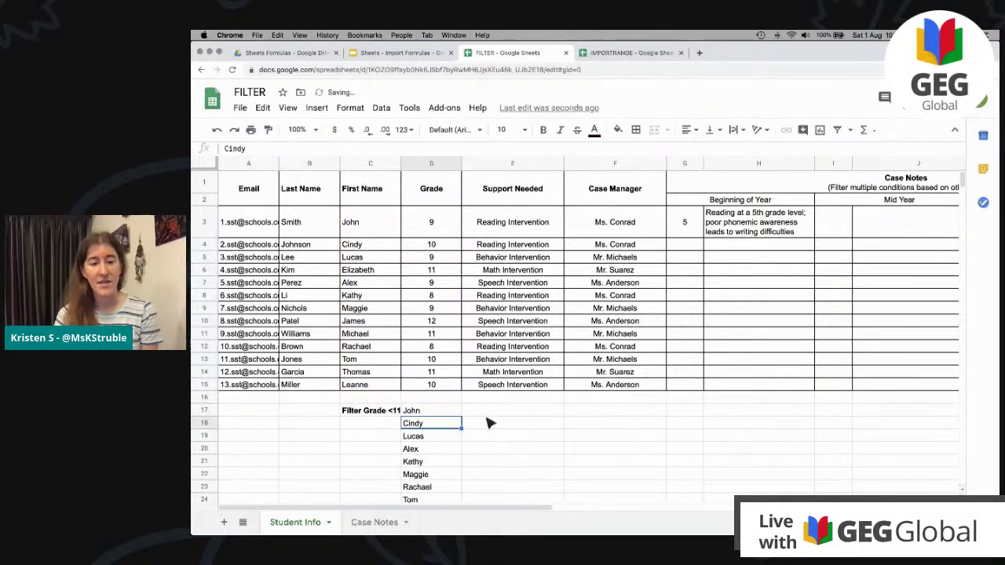
Examine the FILTER formula in D17 and go through the filtered names listed beneath it.
scroll(487, 423, "down", 1)
scroll(471, 409, "down", 1)
left_click(443, 378)
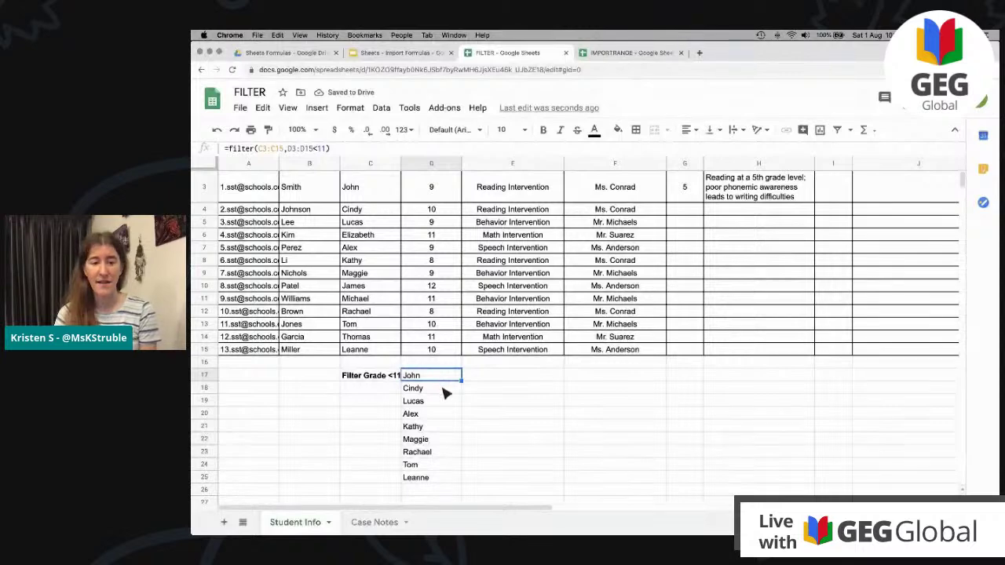
left_click(442, 390)
left_click(442, 400)
left_click(441, 415)
left_click(441, 439)
left_click(442, 453)
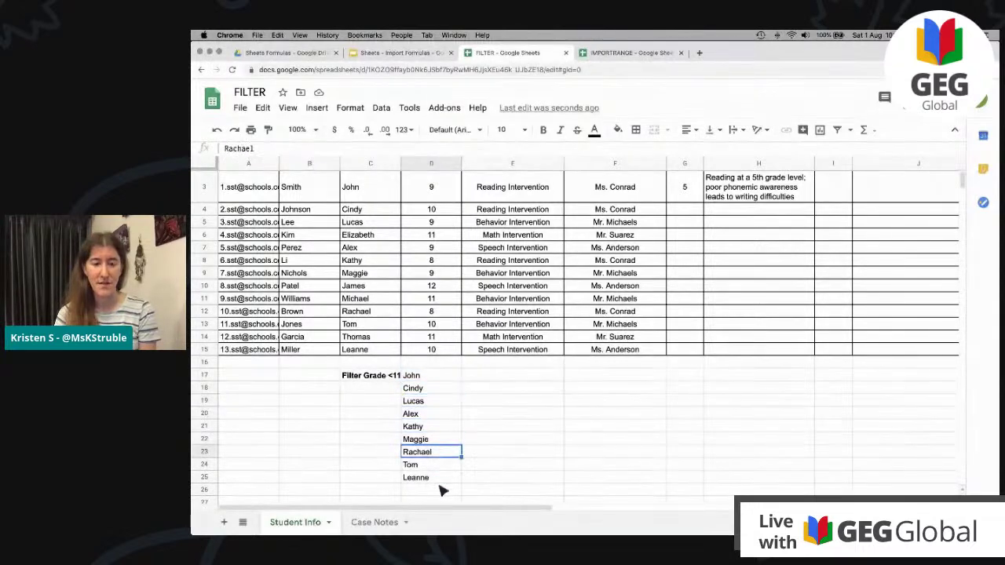
left_click(441, 478)
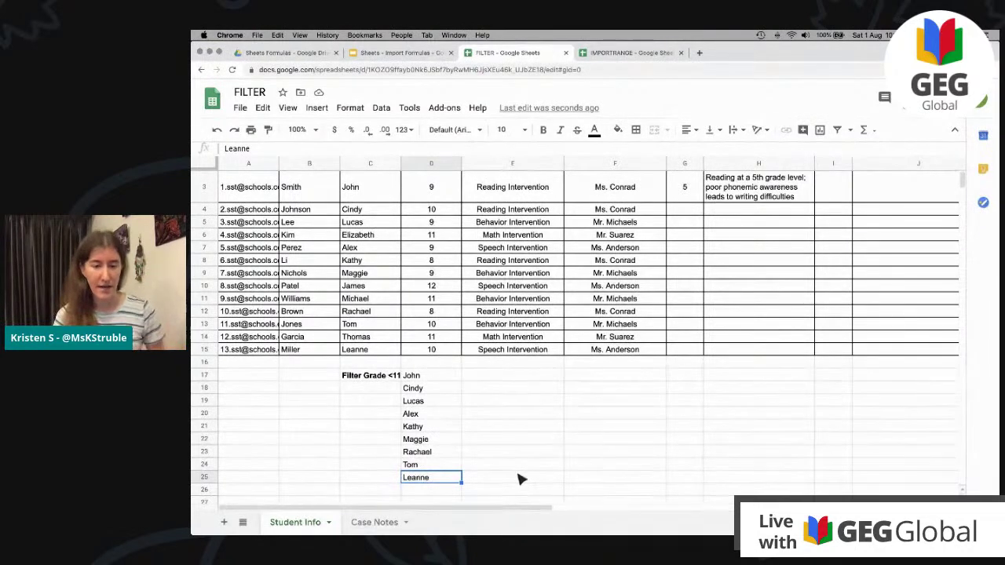
Change the grade condition of the FILTER formula in D17 to D3:D15<10.
double_click(424, 377)
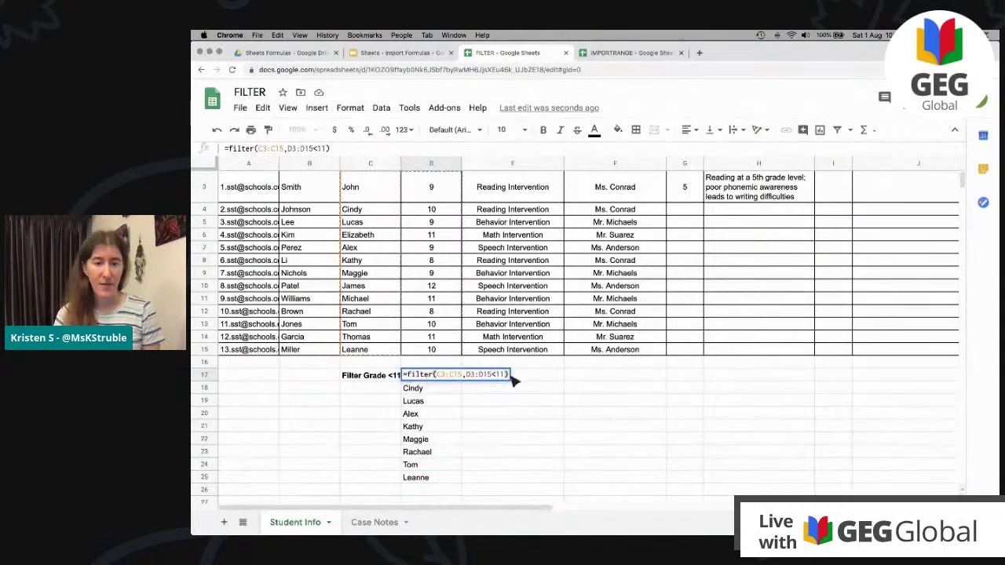
key("BackSpace")
type("0")
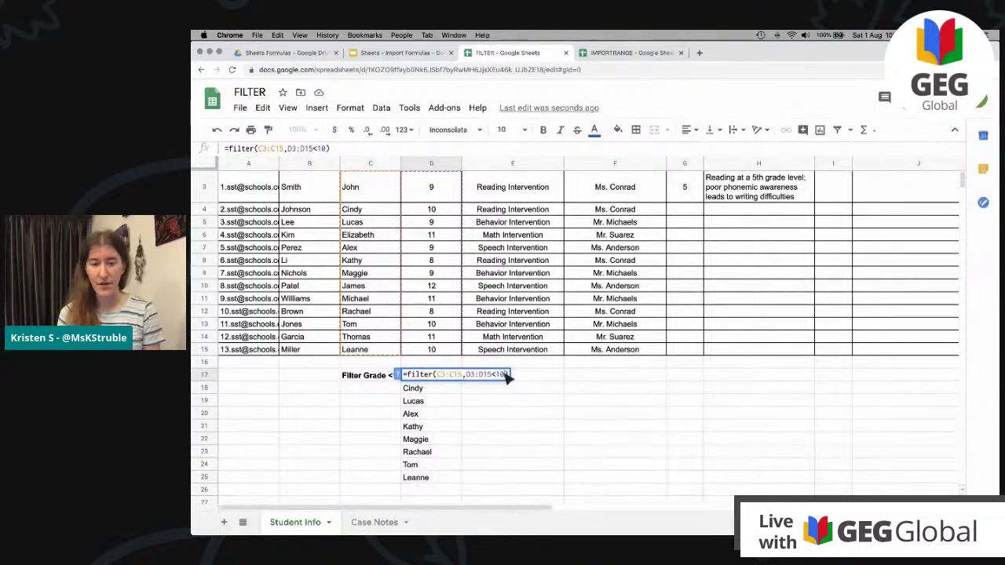
key("Return")
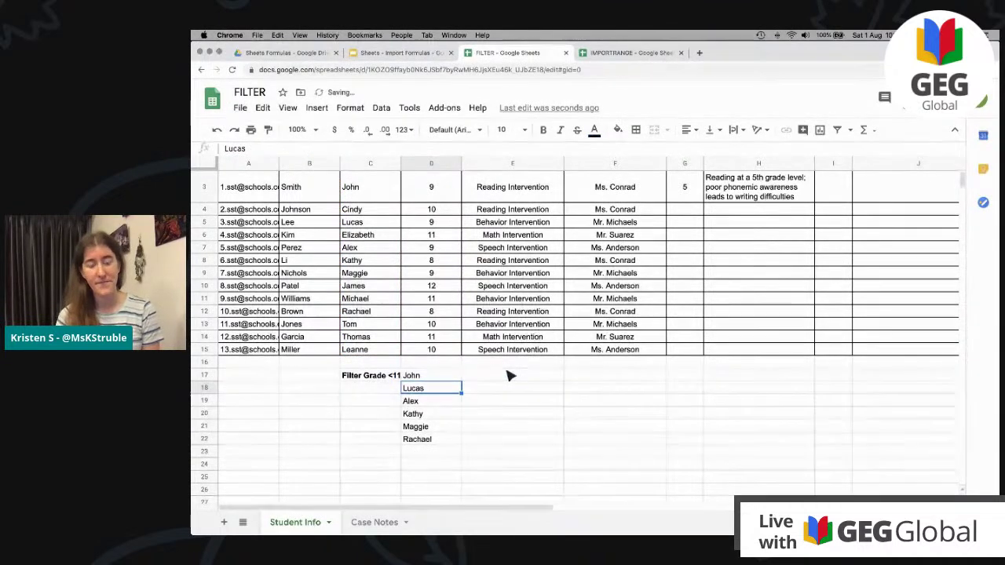
Change the comparison in the D17 FILTER formula so the grade condition reads D3:D15=10.
right_click(511, 375)
left_click(454, 380)
double_click(454, 378)
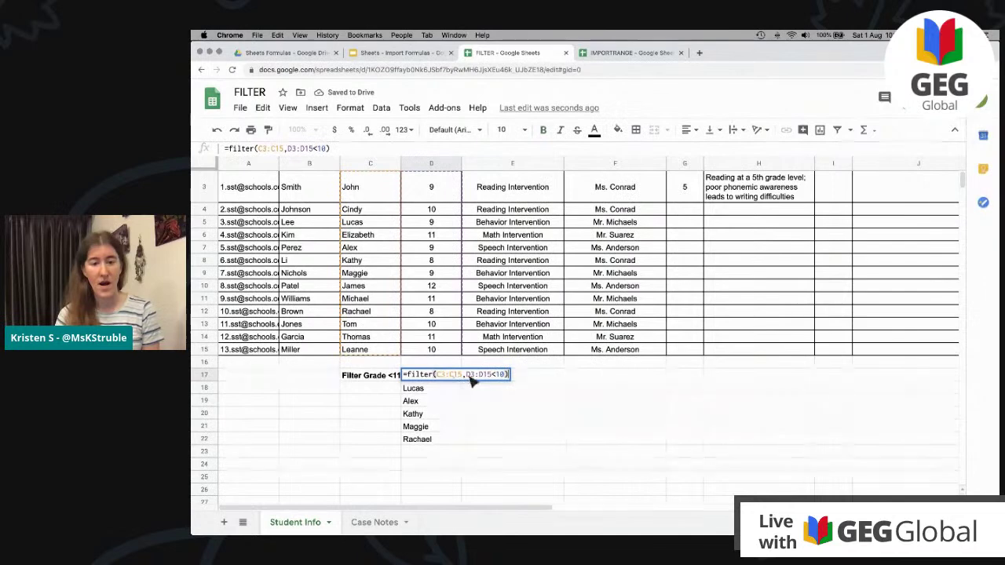
left_click(498, 378)
key("BackSpace")
type("=")
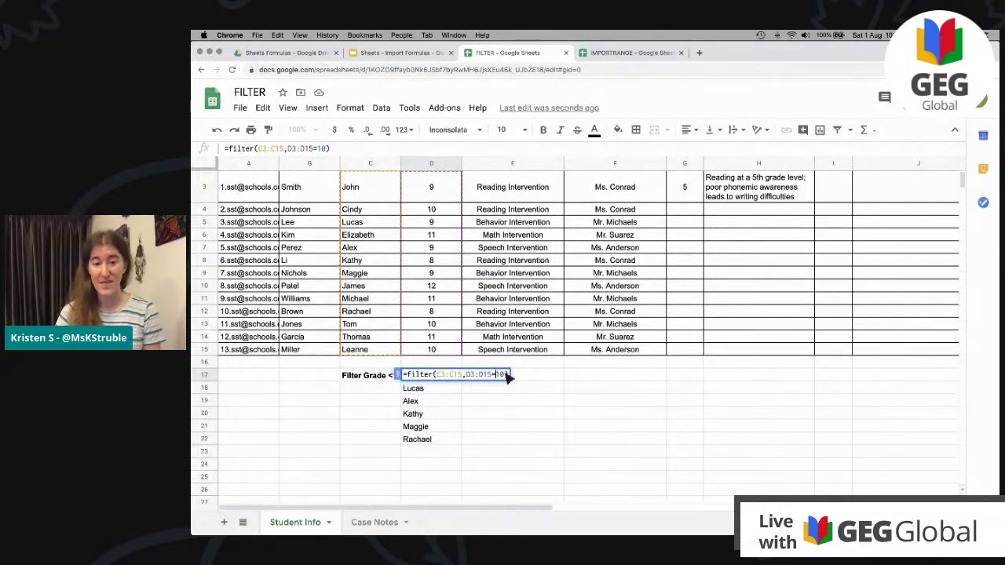
key("Return")
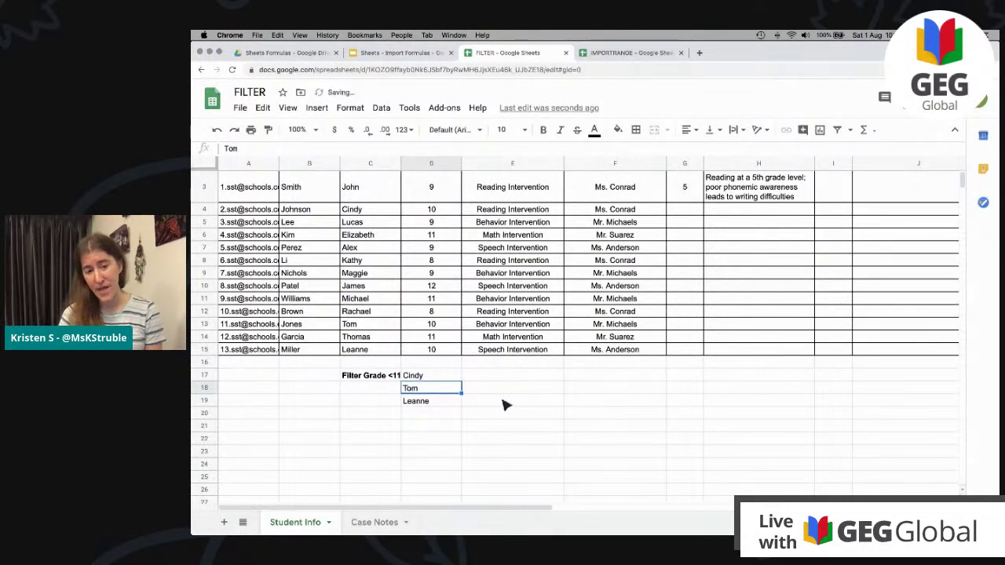
Make the D17 FILTER formula match grades of 10 or higher with the condition D3:D15>=10.
double_click(455, 376)
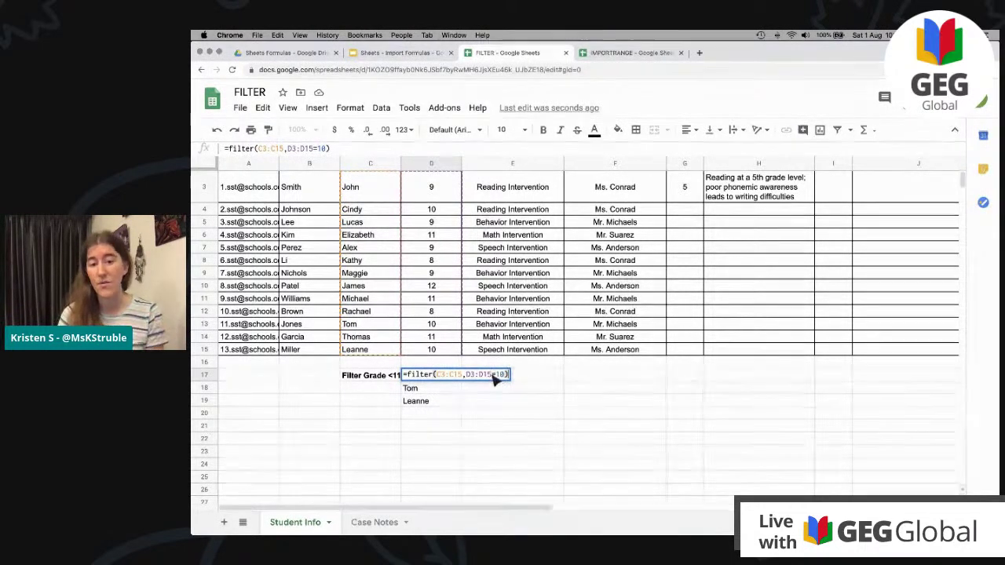
left_click(495, 376)
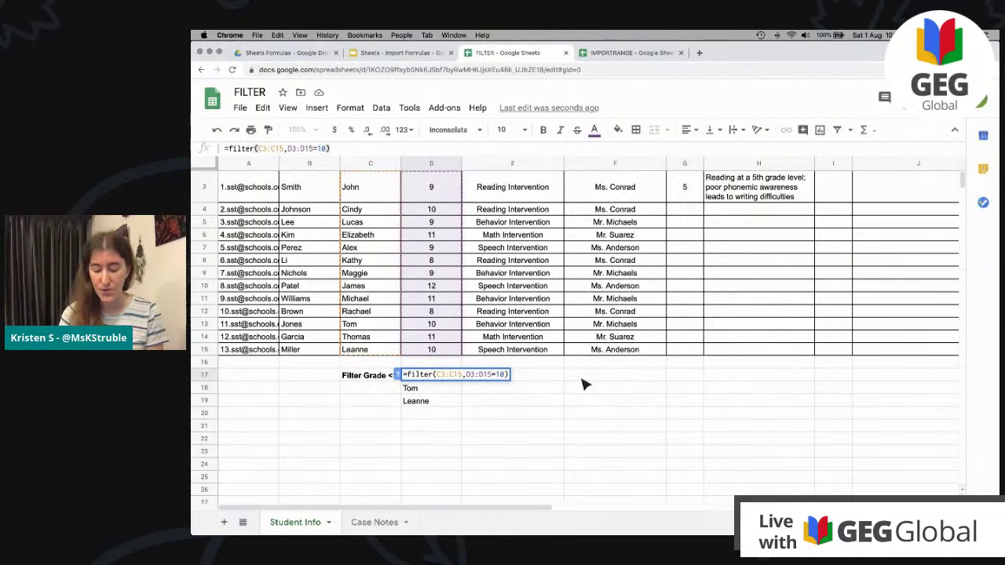
type(">")
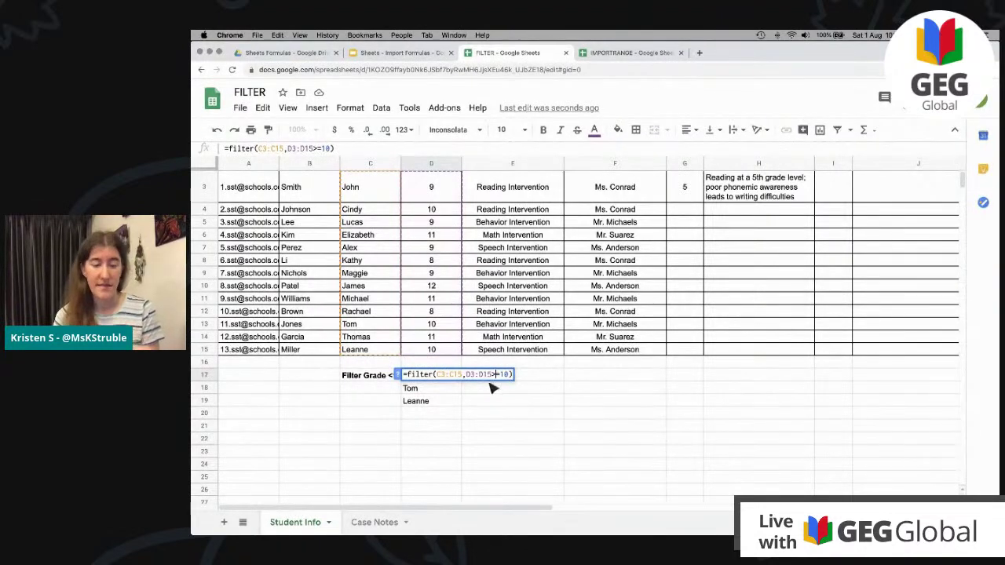
key("Return")
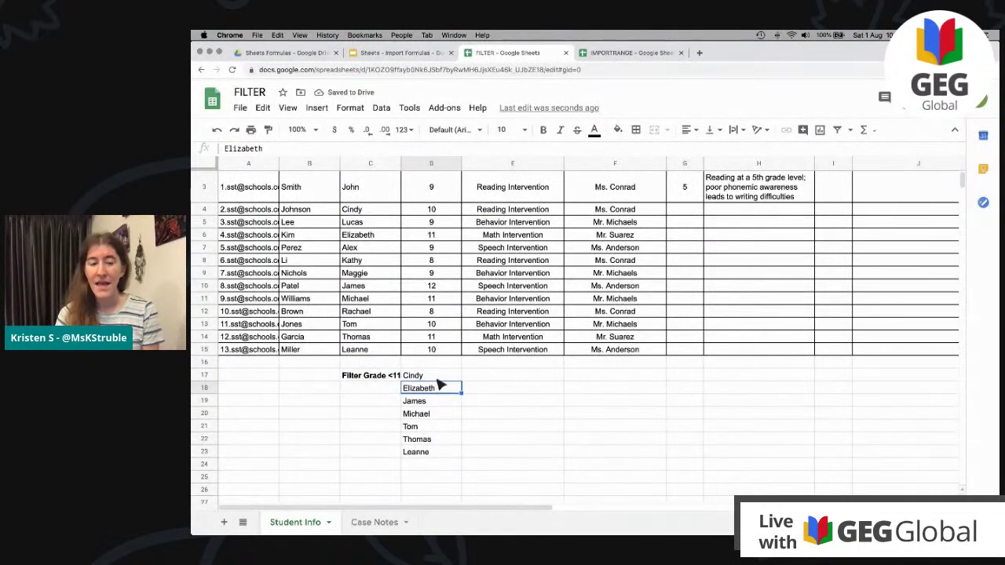
Set the D17 FILTER condition to D3:D15<>10 to exclude grade 10 students.
double_click(438, 379)
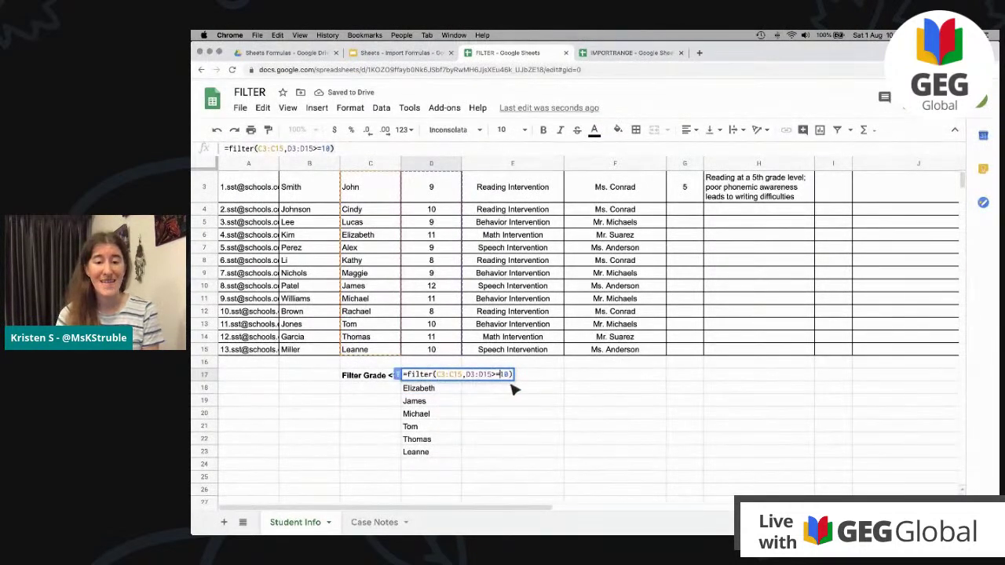
key("BackSpace")
key("BackSpace")
type("<")
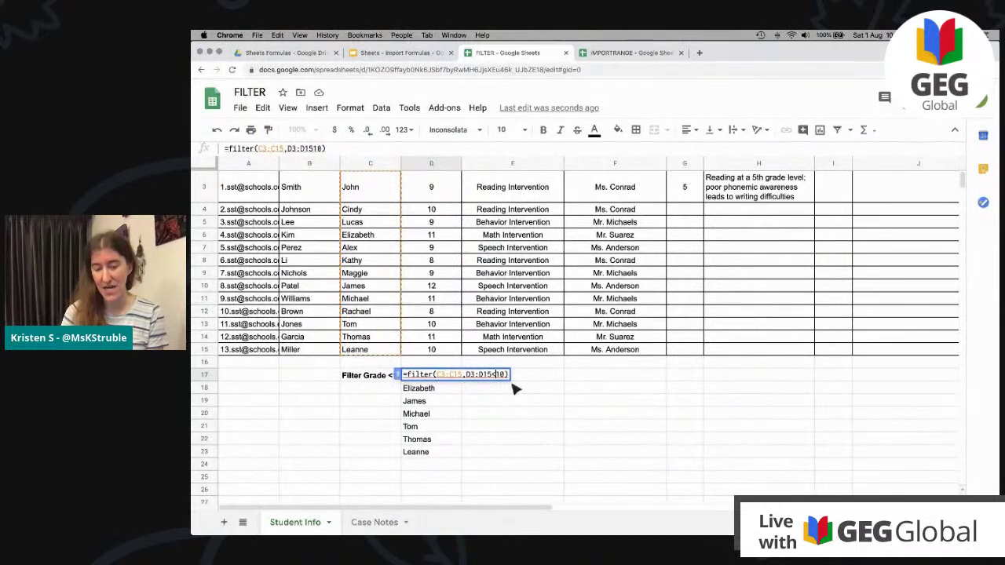
type(">")
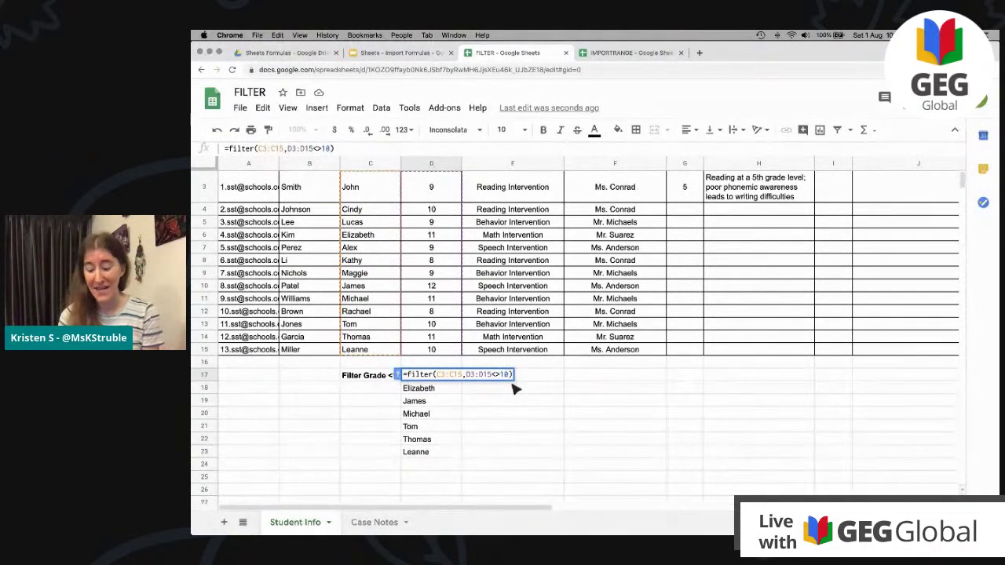
key("Return")
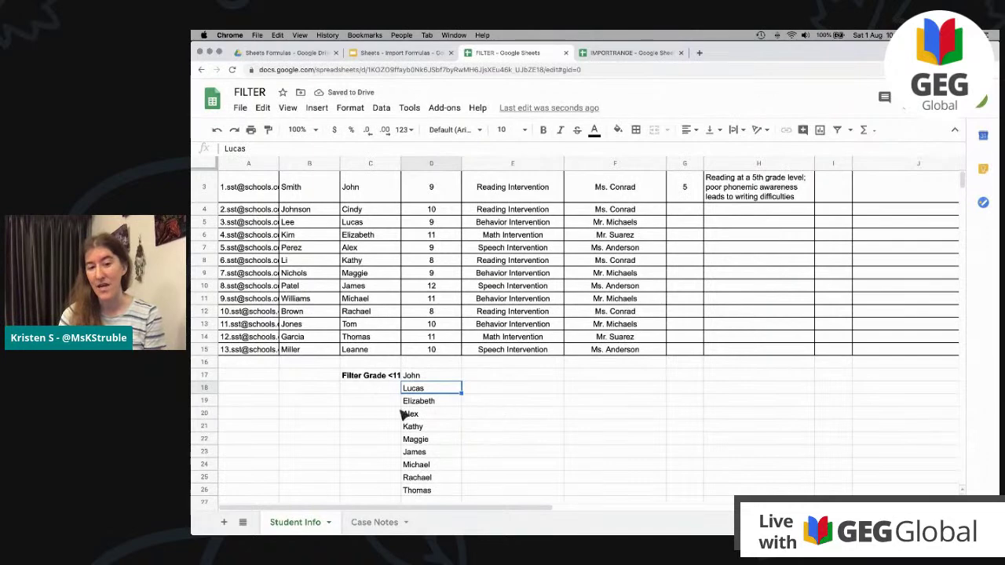
Extend the range returned by the D17 FILTER formula to B3:C15 to include the last names.
left_click(410, 379)
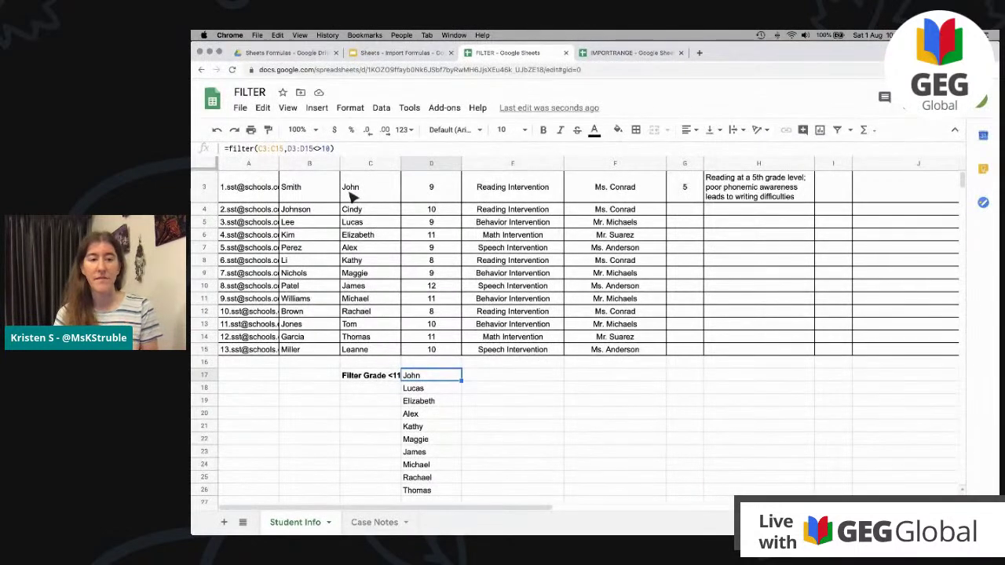
left_click(263, 150)
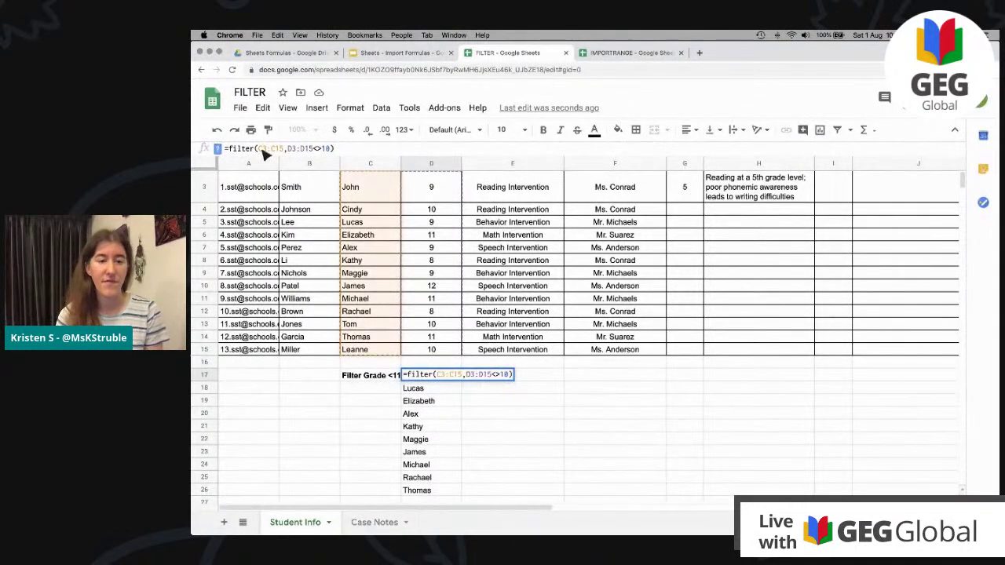
key("BackSpace")
type("B")
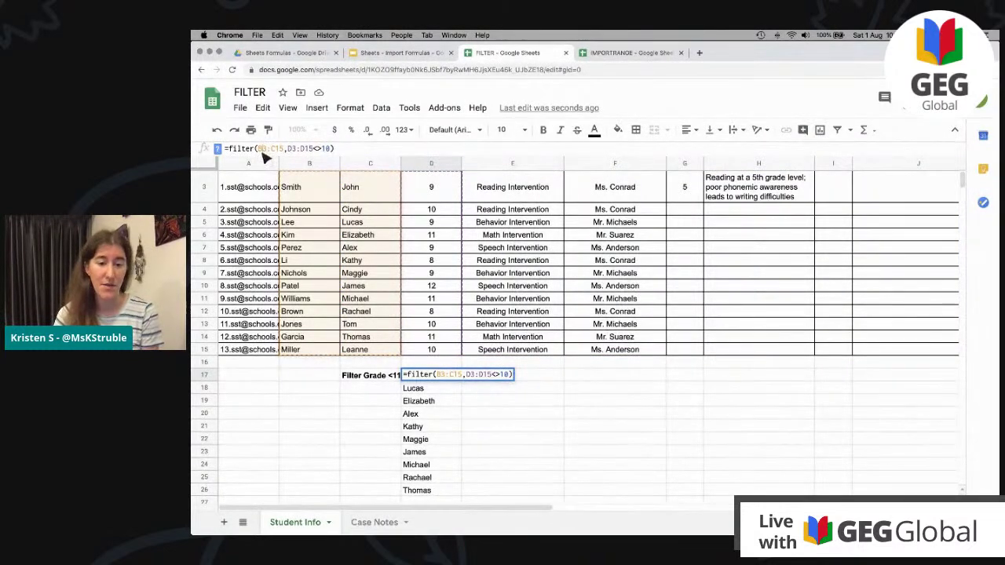
key("Return")
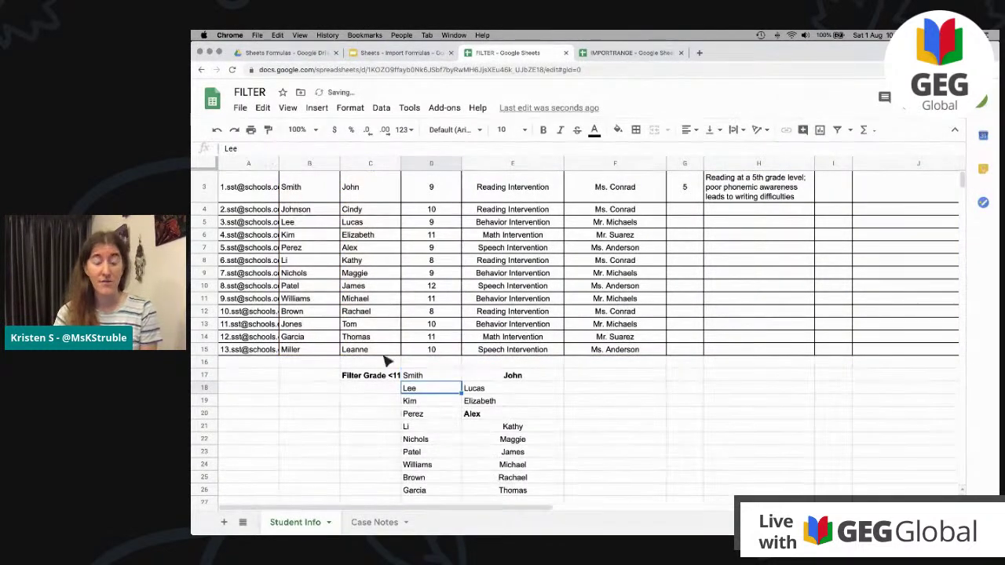
Examine the names returned by the D17 FILTER formula, the case notes columns and the Case Notes sheet, and return to Student Info.
left_click(501, 378)
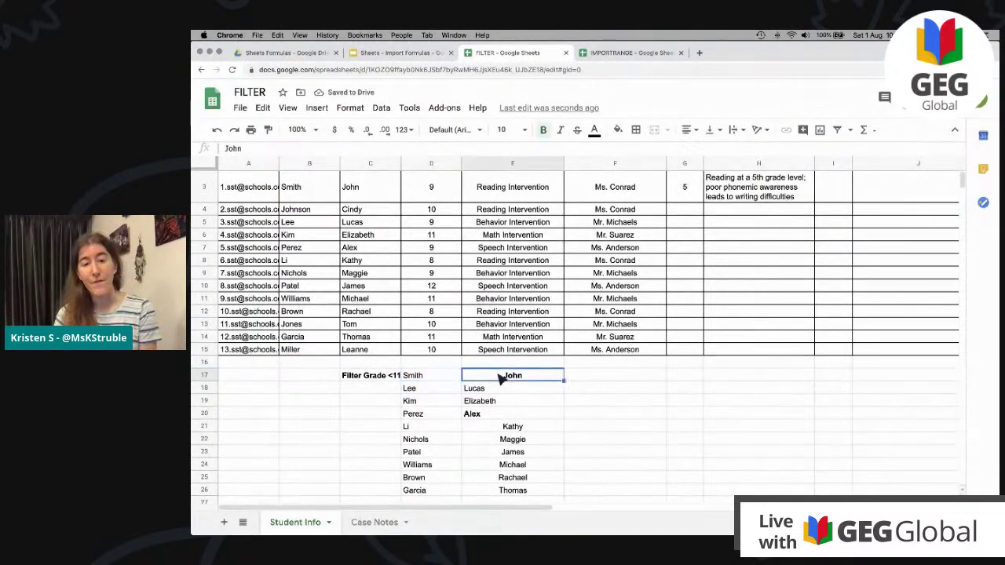
left_click(429, 381)
left_click(519, 379)
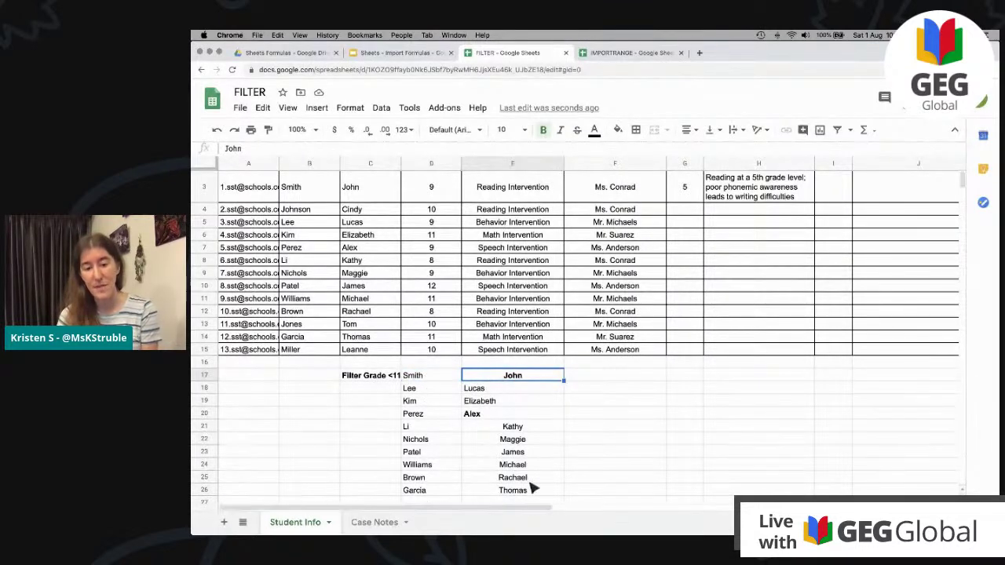
left_click(439, 382)
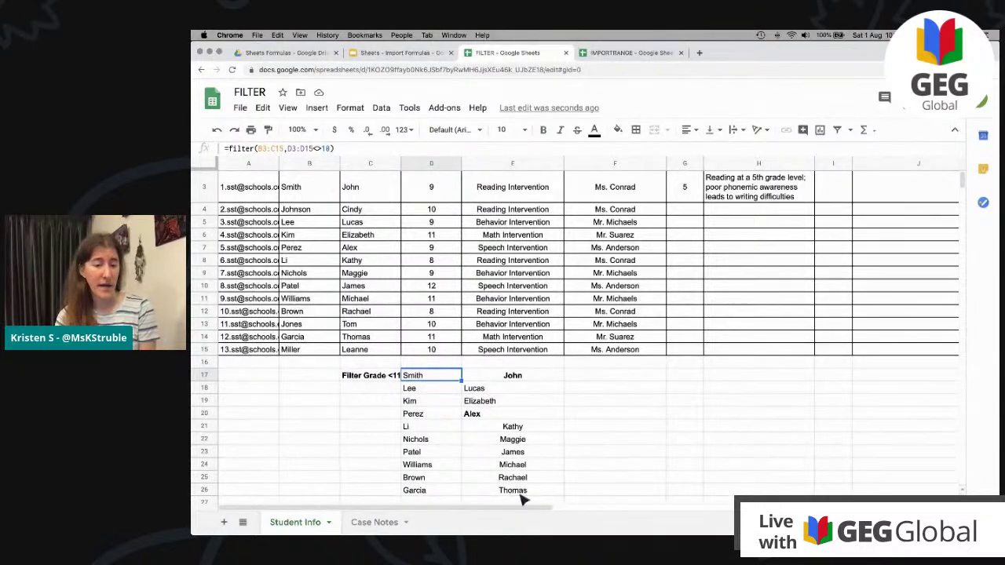
scroll(522, 479, "up", 2)
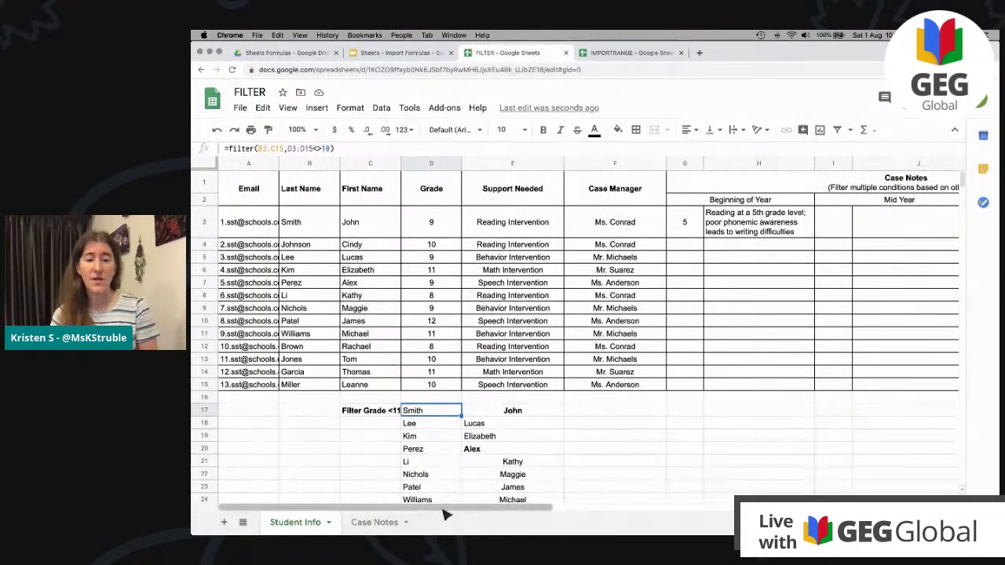
left_click_drag(446, 511, 509, 511)
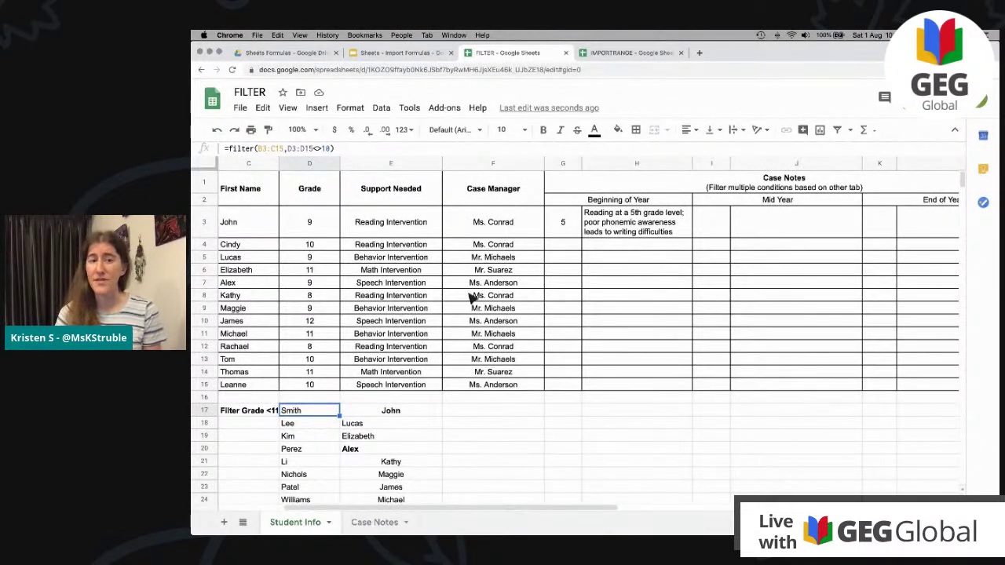
left_click(373, 522)
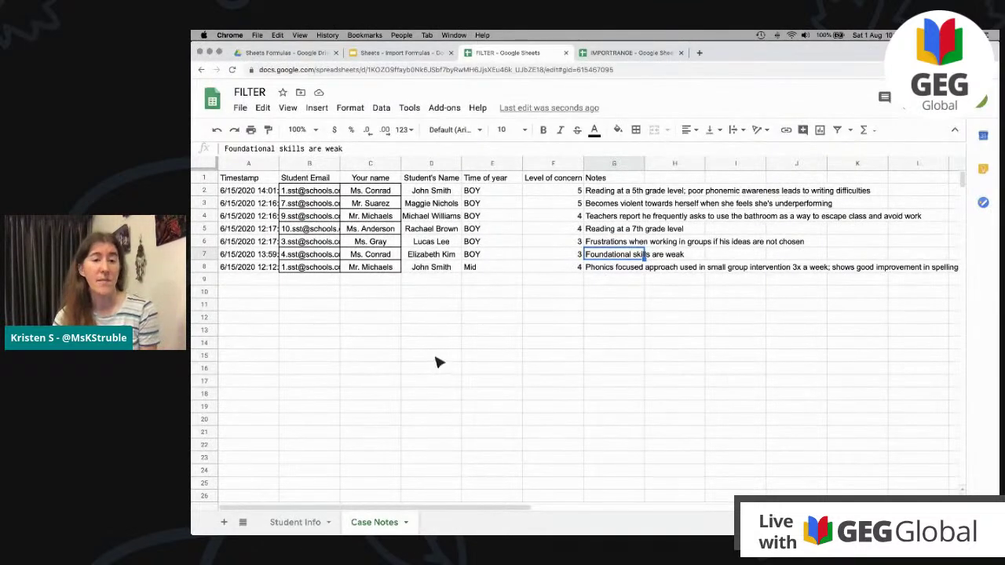
left_click(298, 523)
Open the FILTER formula in G3 for review, leave it as is, and fill it down the Beginning of Year column through G15.
double_click(686, 228)
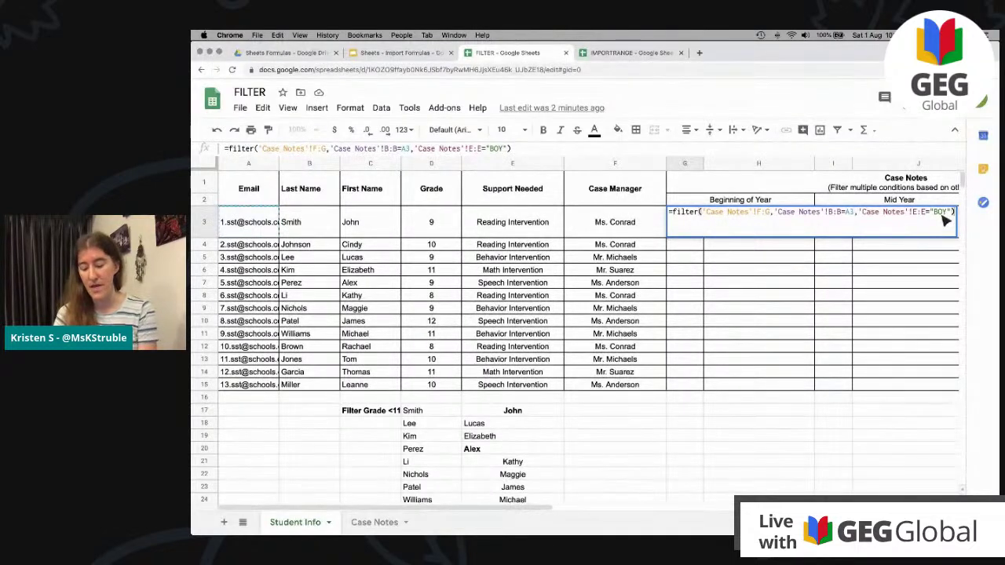
key("Return")
left_click(697, 234)
left_click_drag(704, 299, 707, 392)
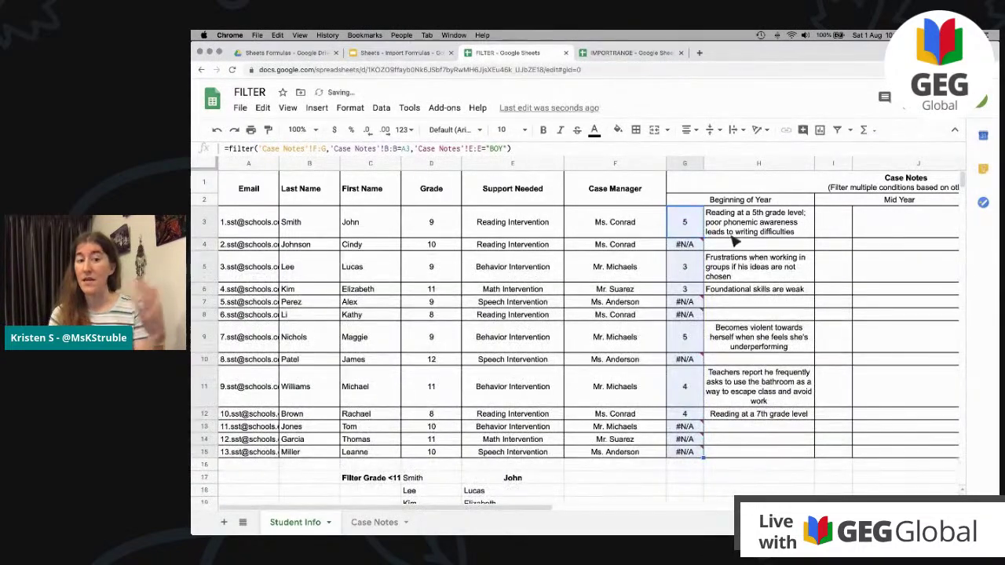
left_click(801, 305)
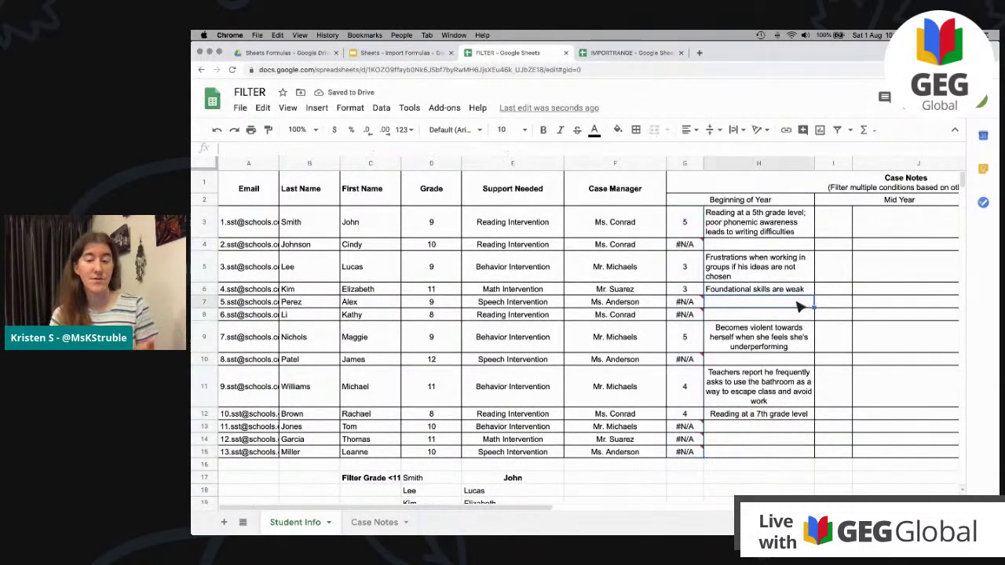
Copy the text of the G3 FILTER formula into I3, the first Mid Year cell.
left_click_drag(549, 506, 663, 502)
left_click(452, 227)
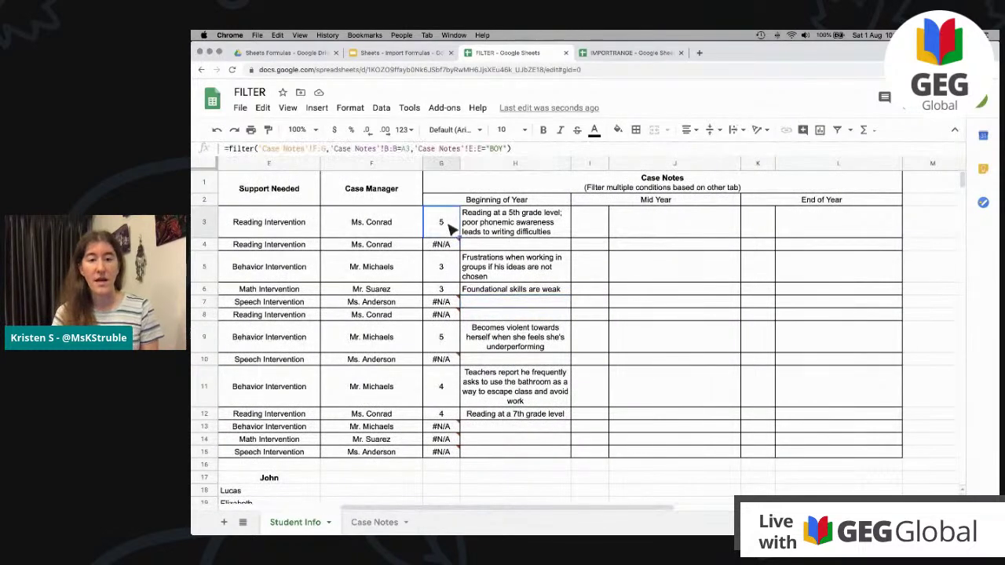
left_click(533, 150)
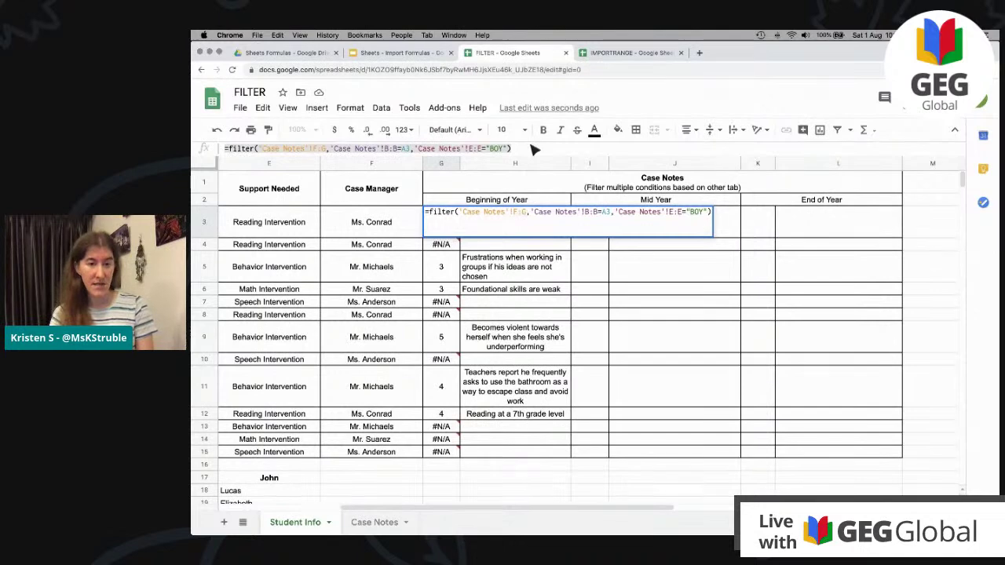
left_click(591, 271)
left_click(592, 234)
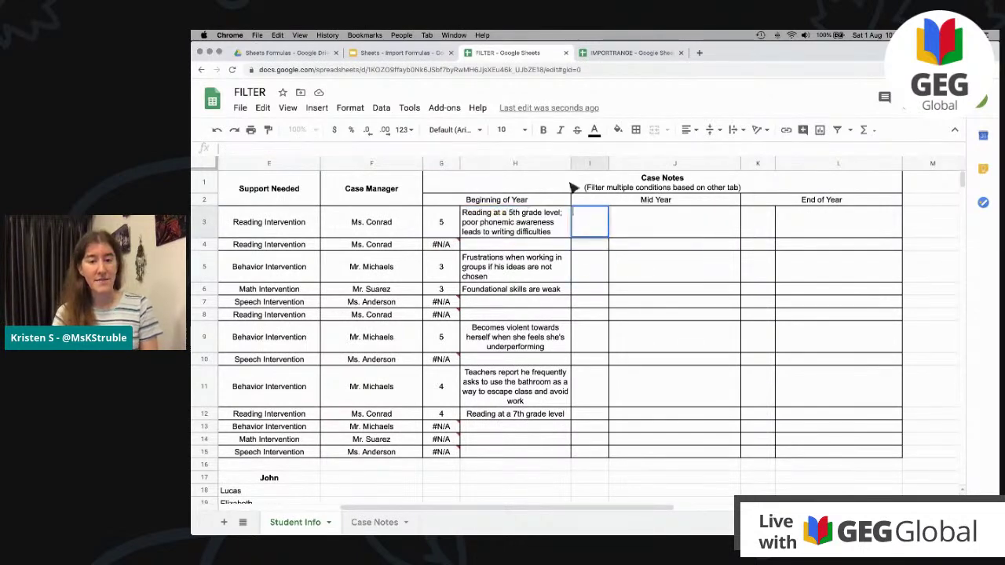
double_click(585, 216)
type("=filter('Case Notes'!F:G,'Case Notes'!B:B=A3,'Case Notes'!E:E=\"BOY\")")
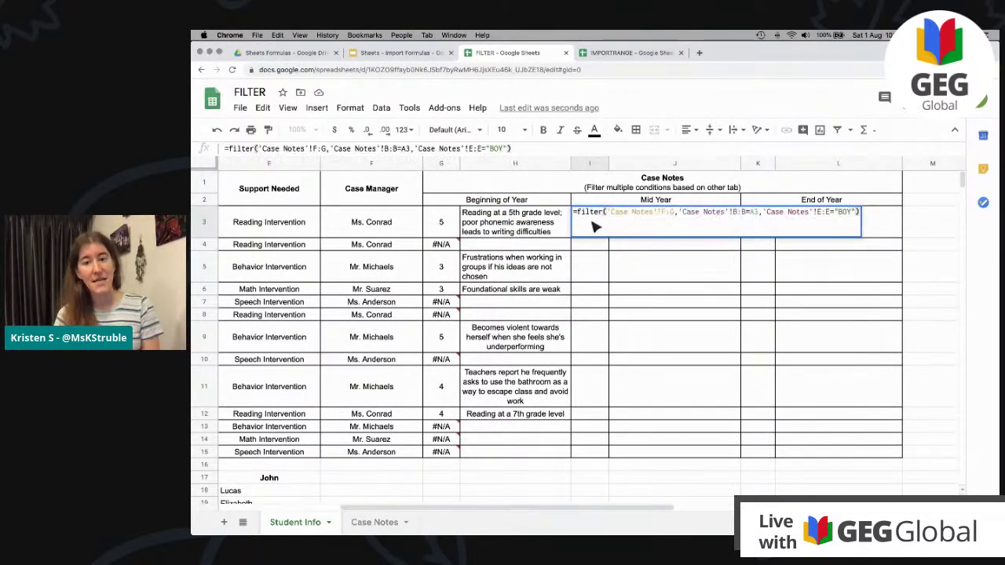
Change the time-of-year condition in the I3 FILTER formula to "mid" and enter the formula.
left_click(852, 213)
key("BackSpace")
key("BackSpace")
key("BackSpace")
type("mid")
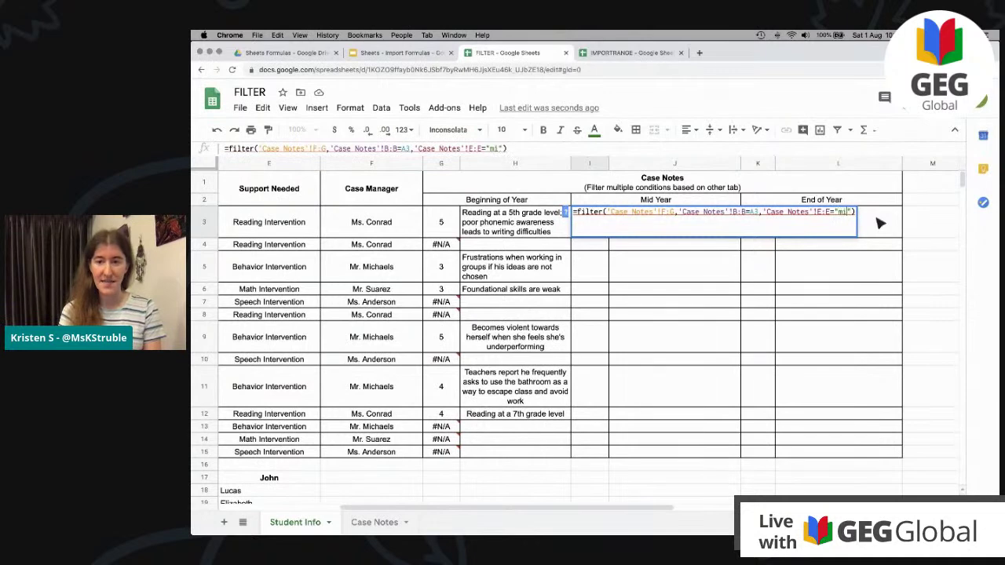
key("Return")
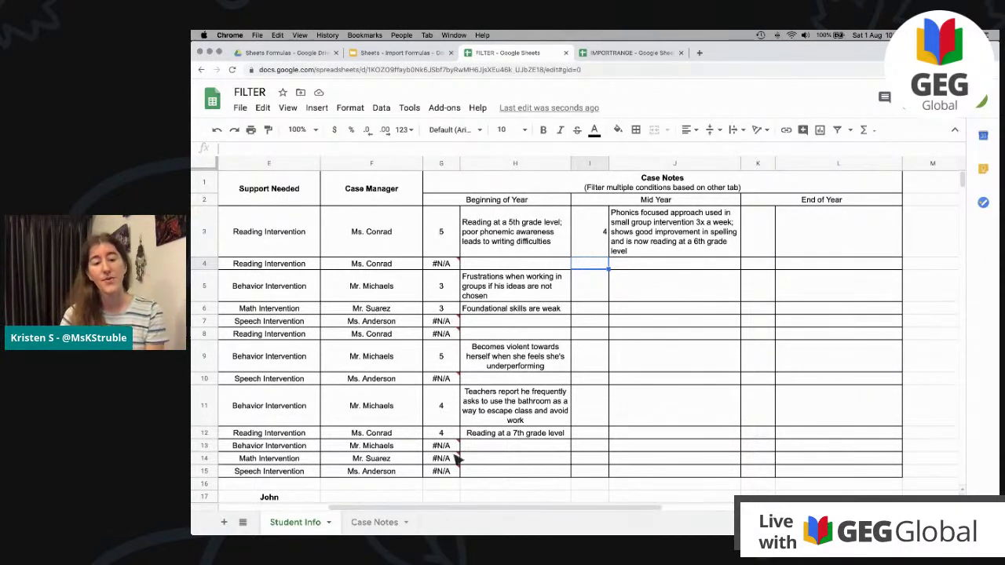
Compare the source rows on the Case Notes sheet with the case notes pulled into Student Info.
left_click(372, 522)
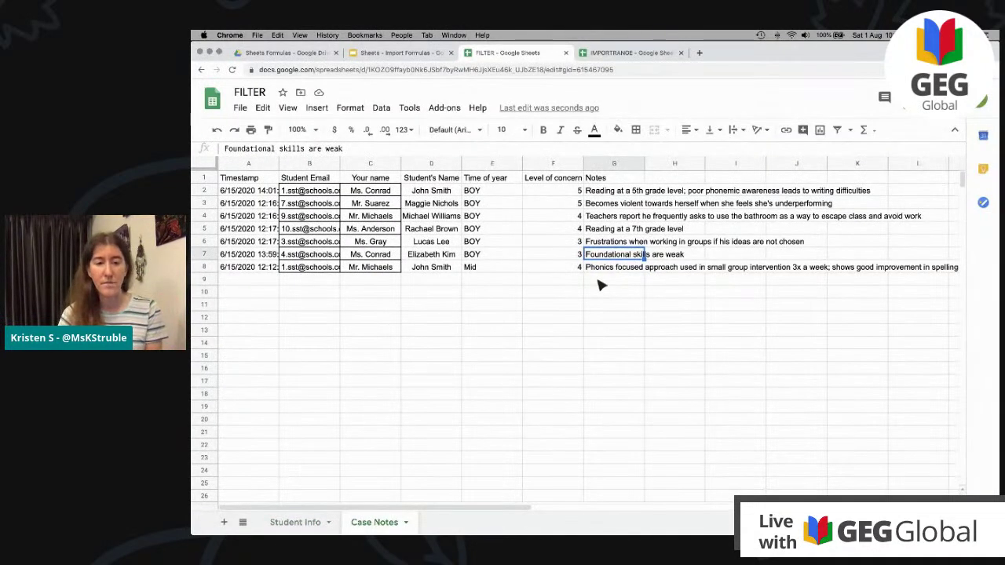
left_click(295, 522)
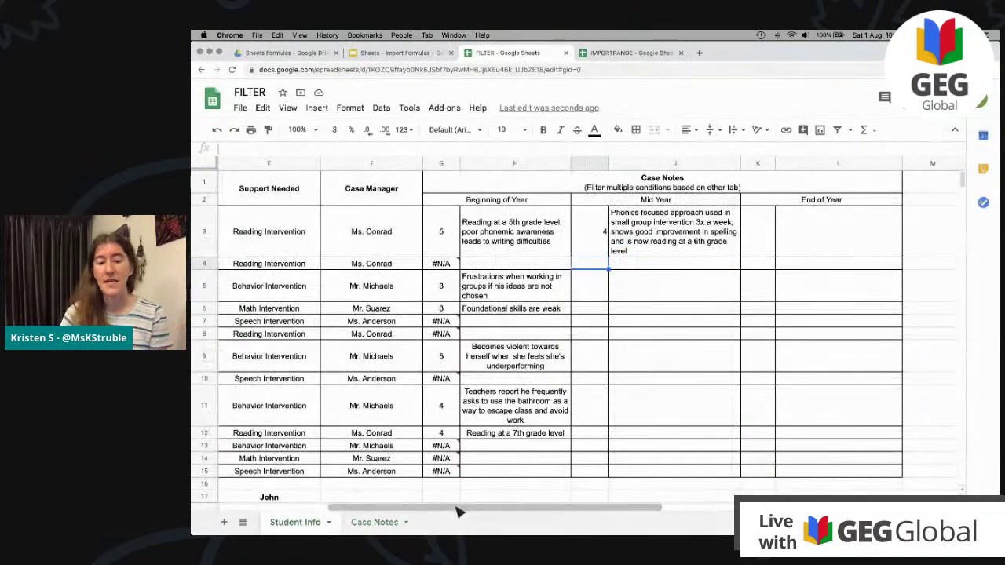
scroll(460, 512, "left", 6)
right_click(391, 521)
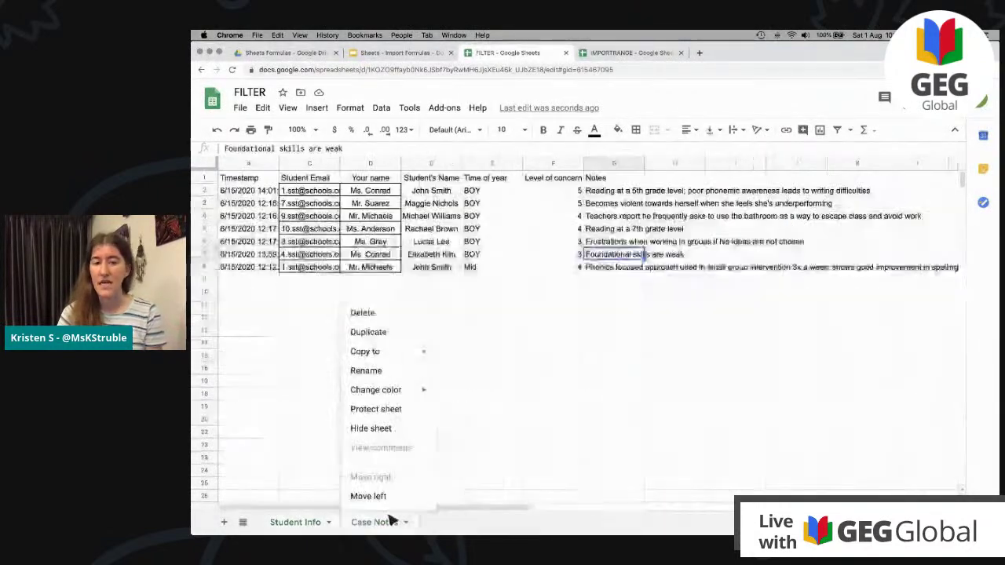
left_click(653, 408)
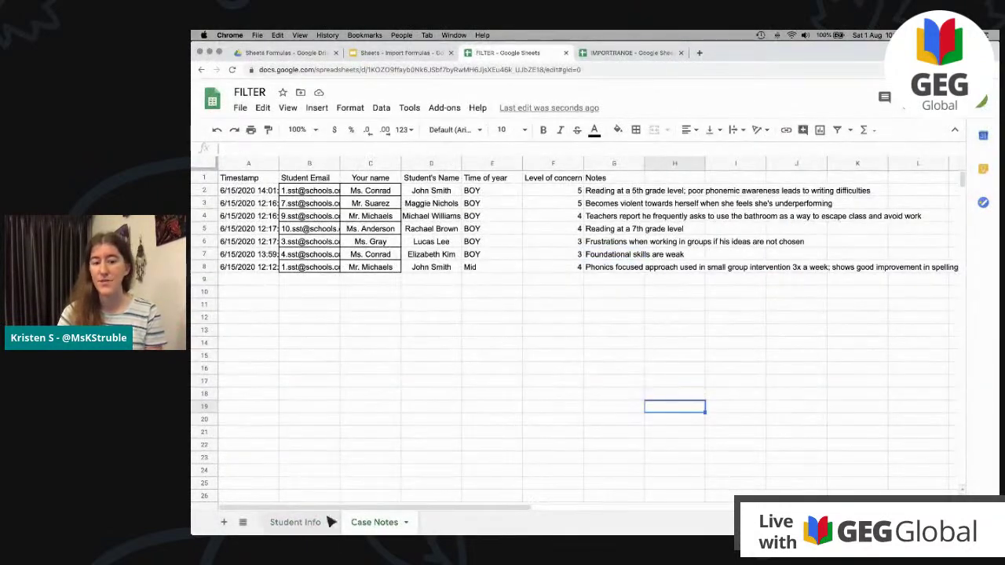
left_click(330, 522)
scroll(455, 515, "left", 2)
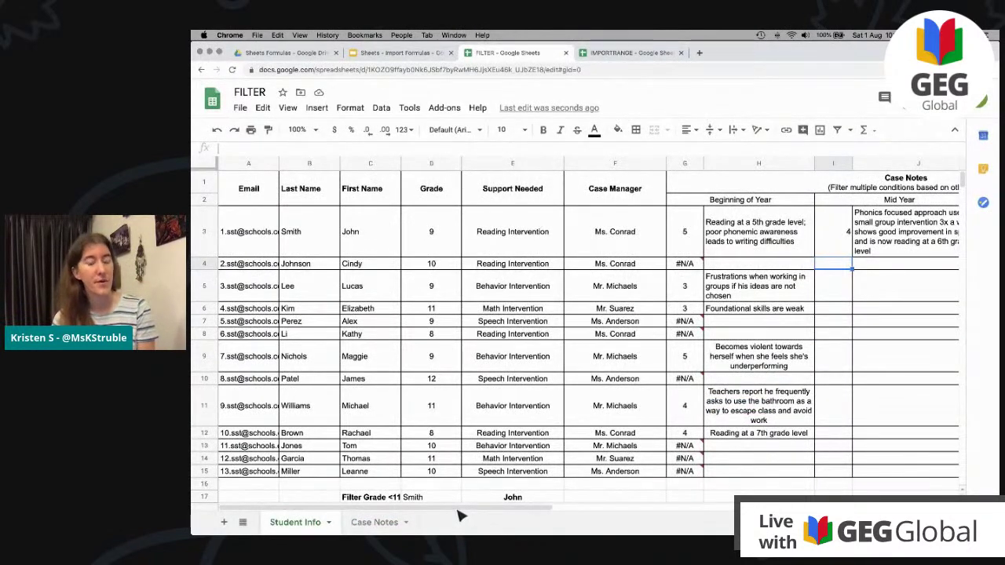
Inspect the FILTER formulas in I3 and G13 and look over the filtered name list below the student table.
scroll(487, 514, "right", 3)
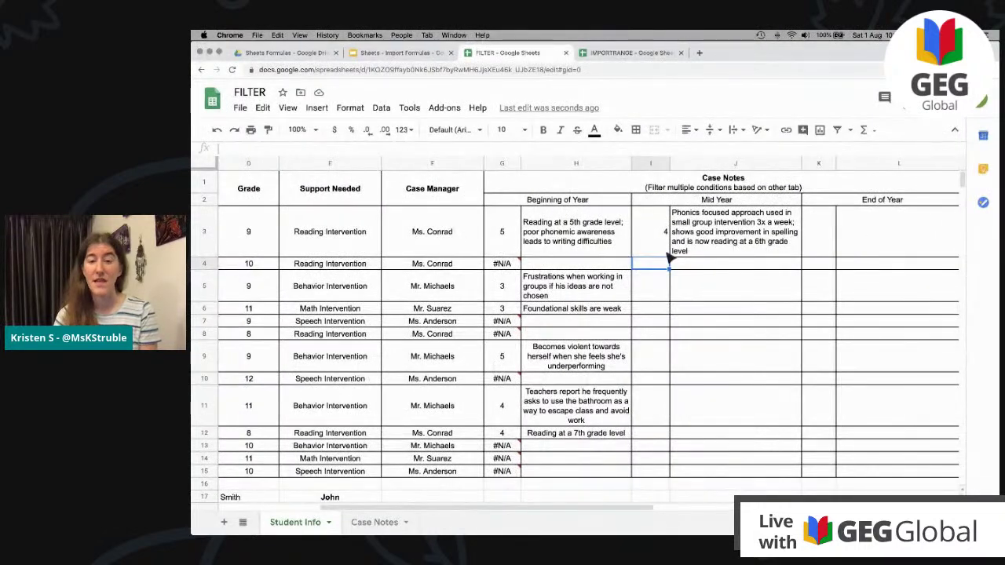
left_click(649, 248)
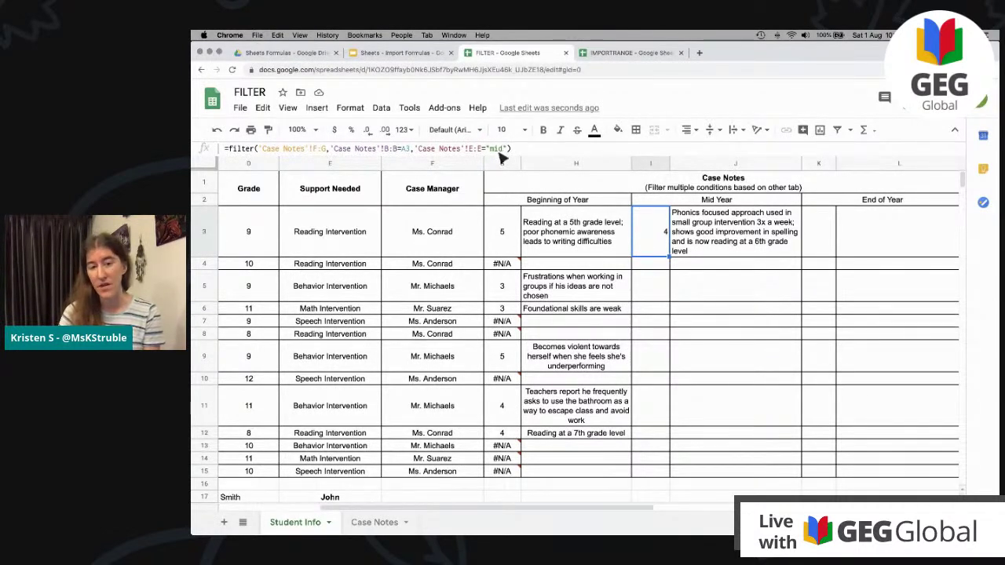
left_click(507, 447)
left_click_drag(511, 510, 384, 510)
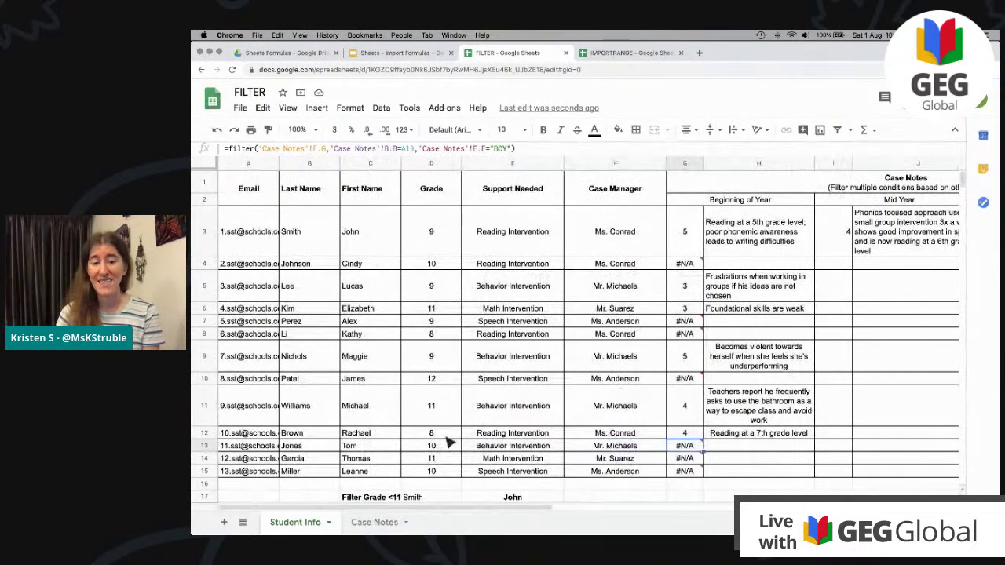
scroll(448, 442, "down", 5)
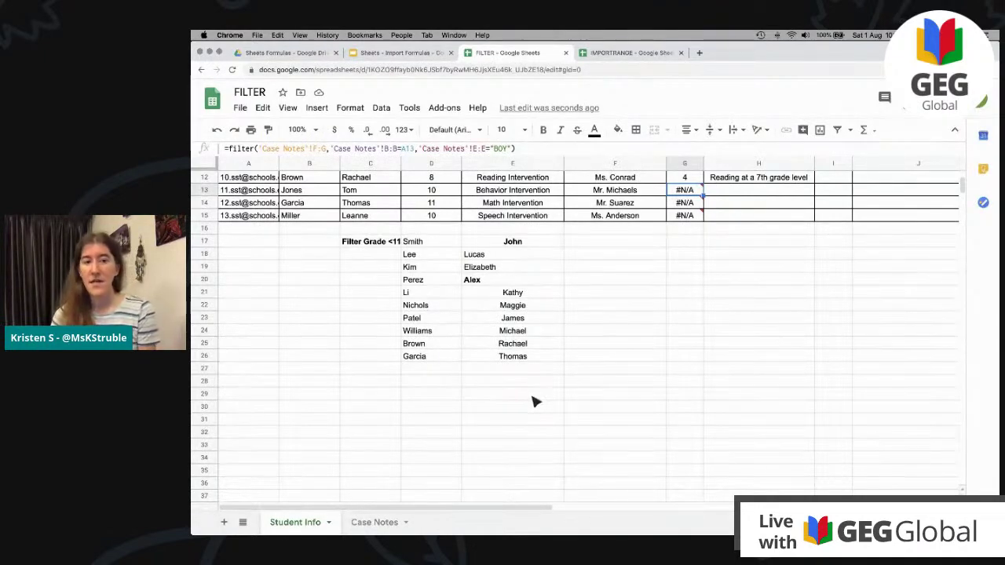
scroll(533, 402, "up", 5)
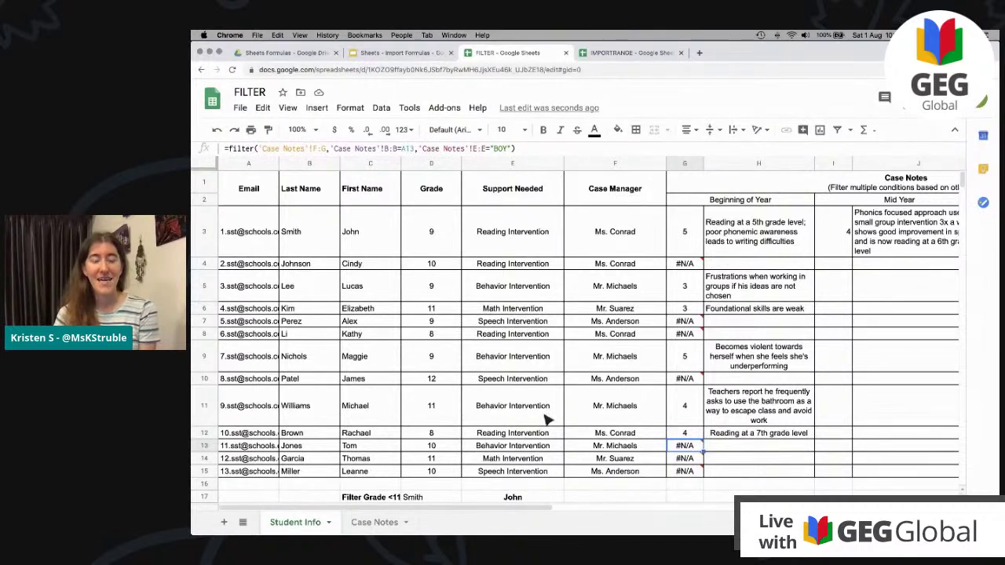
Switch to the StreamYard window and read back through the viewers' comments.
key("ctrl+Up")
left_click(294, 381)
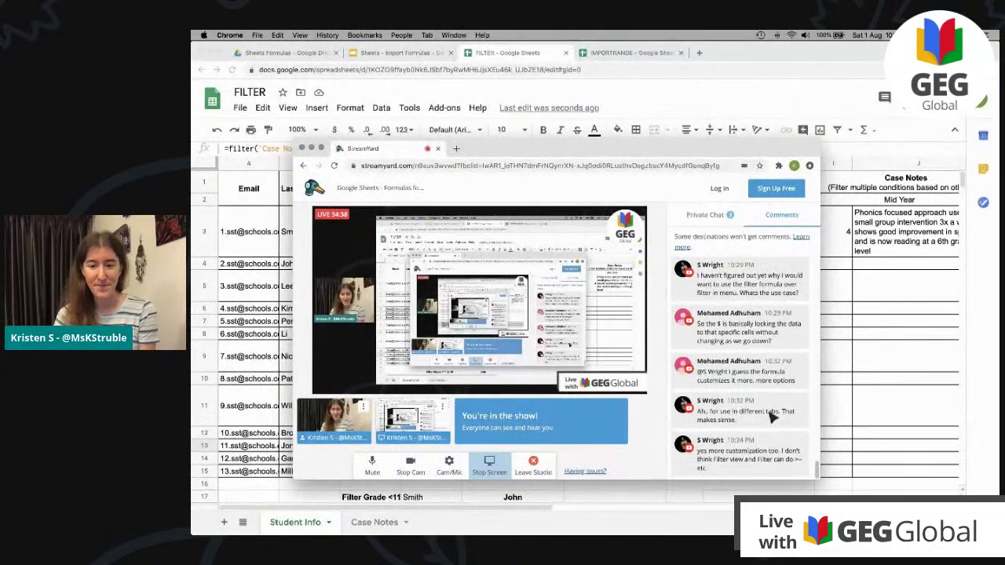
scroll(774, 416, "up", 3)
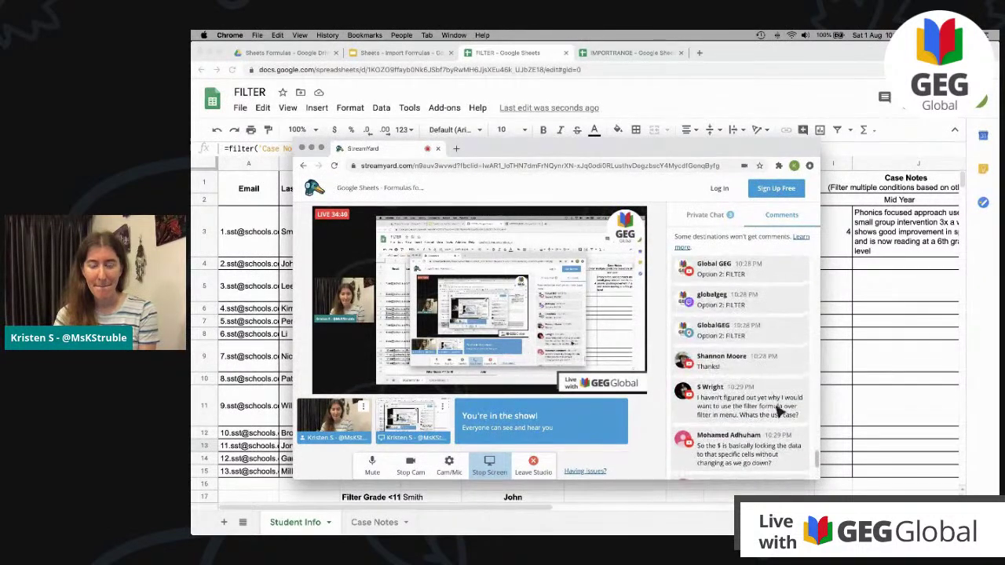
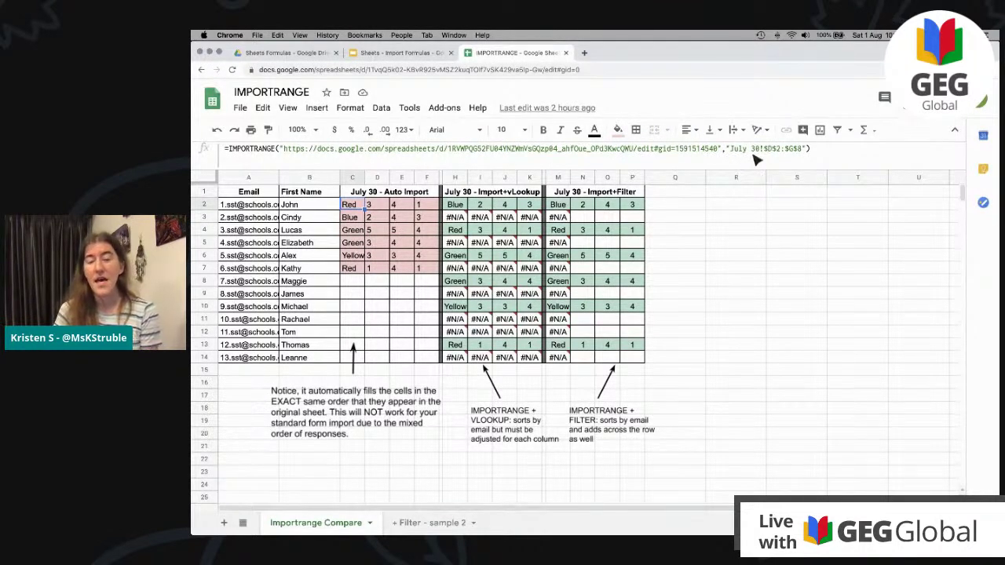
Copy the IMPORTRANGE formula text from C2 on the Importrange Compare sheet and clear the cell.
left_click(367, 157)
left_click(398, 323)
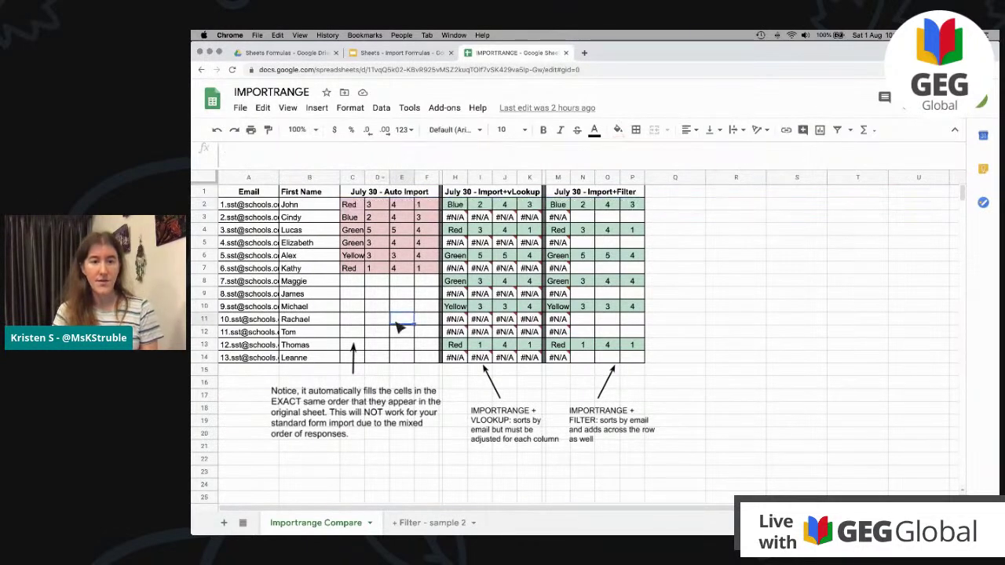
left_click(353, 206)
key("Delete")
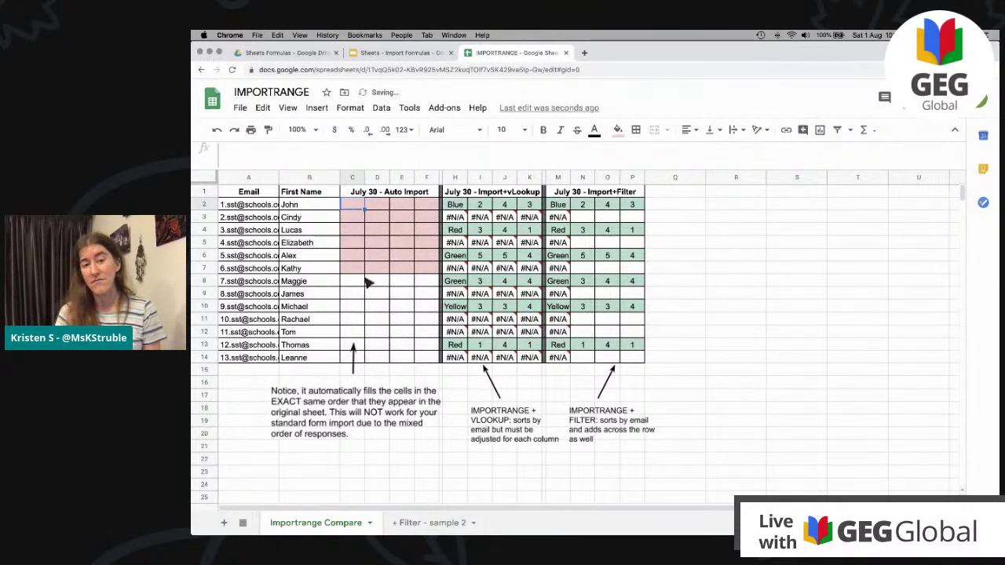
Paste the IMPORTRANGE formula with the range "July 30!$D$2:$G$8" back into C2 and enter it.
double_click(358, 207)
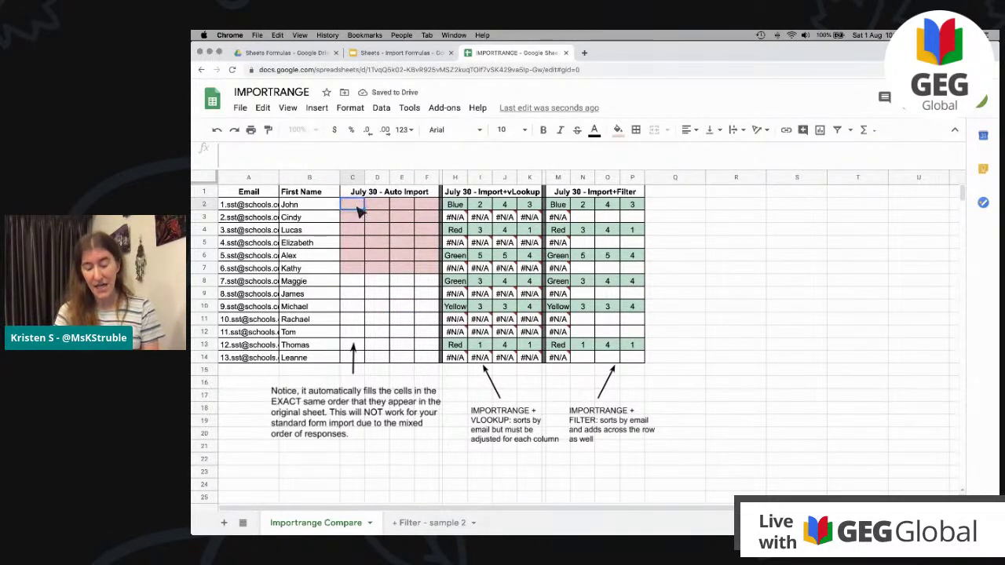
key("ctrl+v")
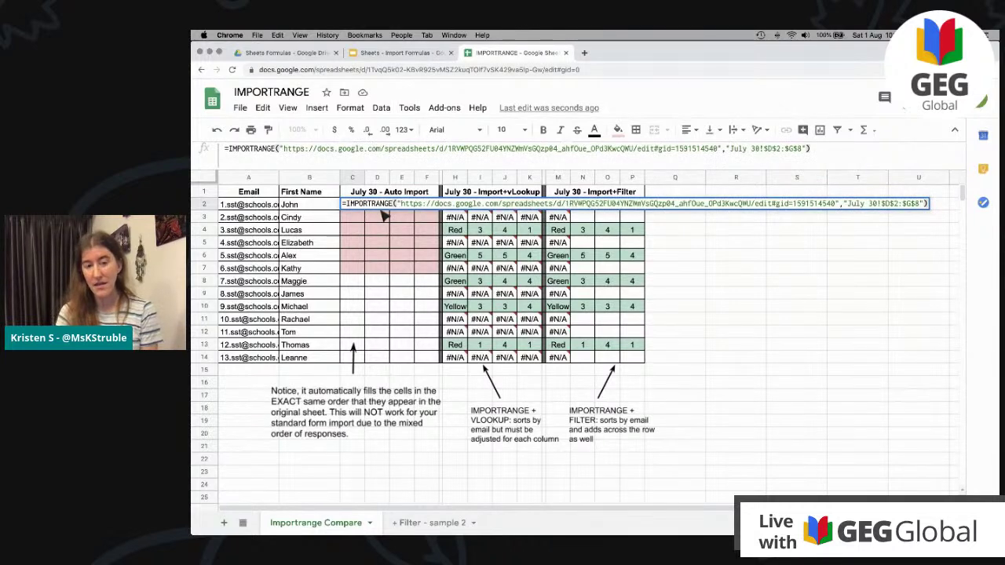
key("Return")
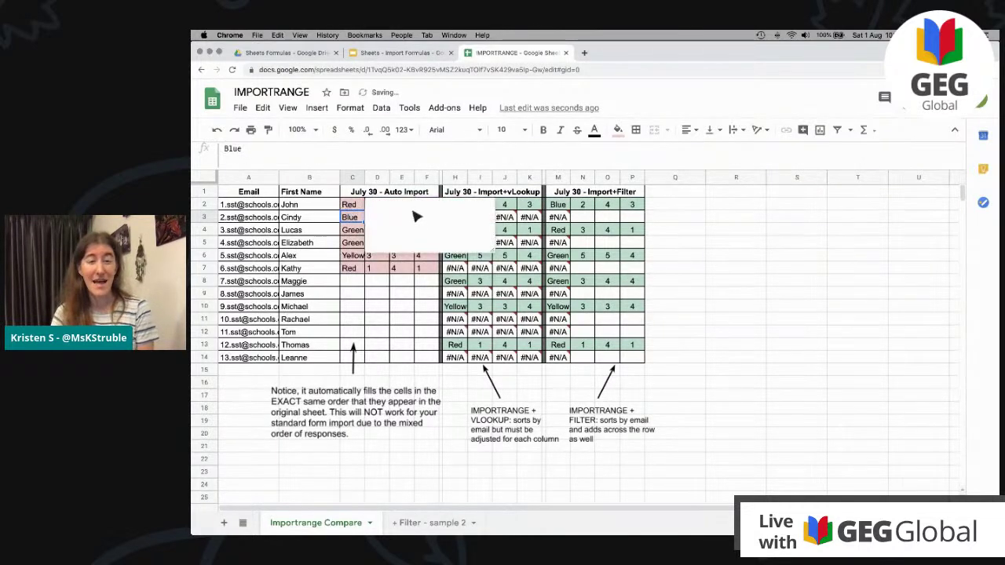
left_click(405, 309)
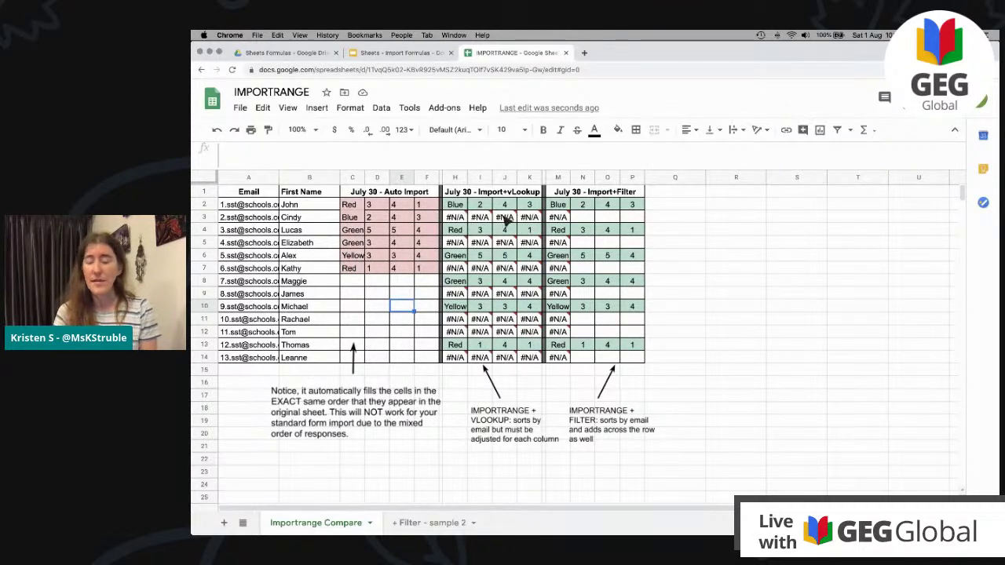
Examine the VLOOKUP and IMPORTRANGE formulas across H2:K2, comparing the column index used in each.
left_click(458, 204)
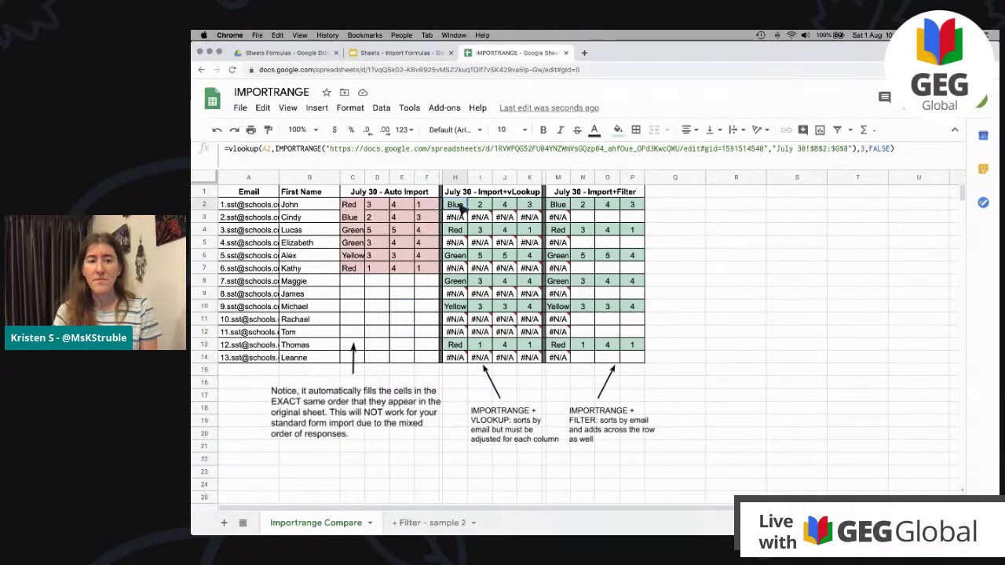
left_click(268, 151)
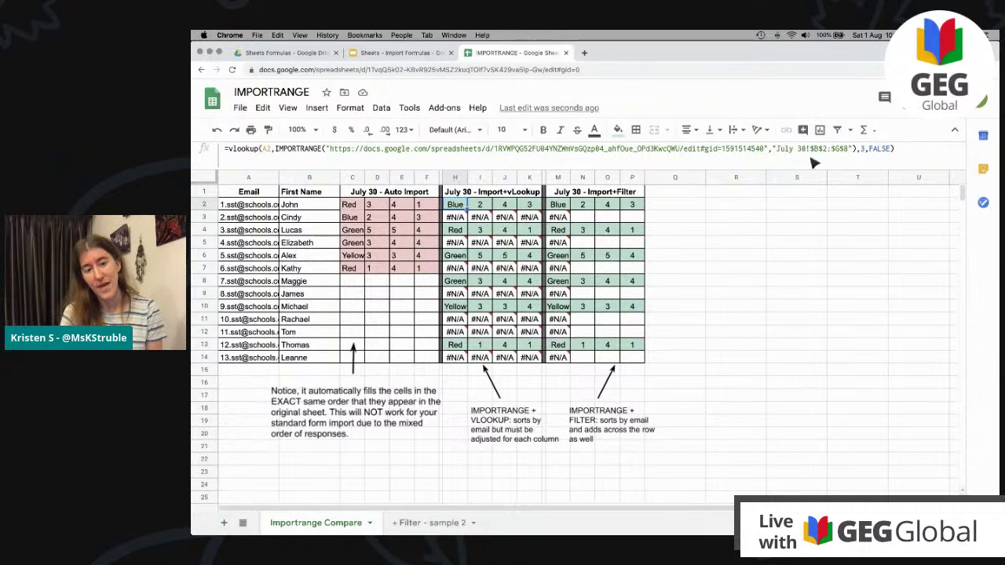
left_click(478, 205)
left_click(496, 204)
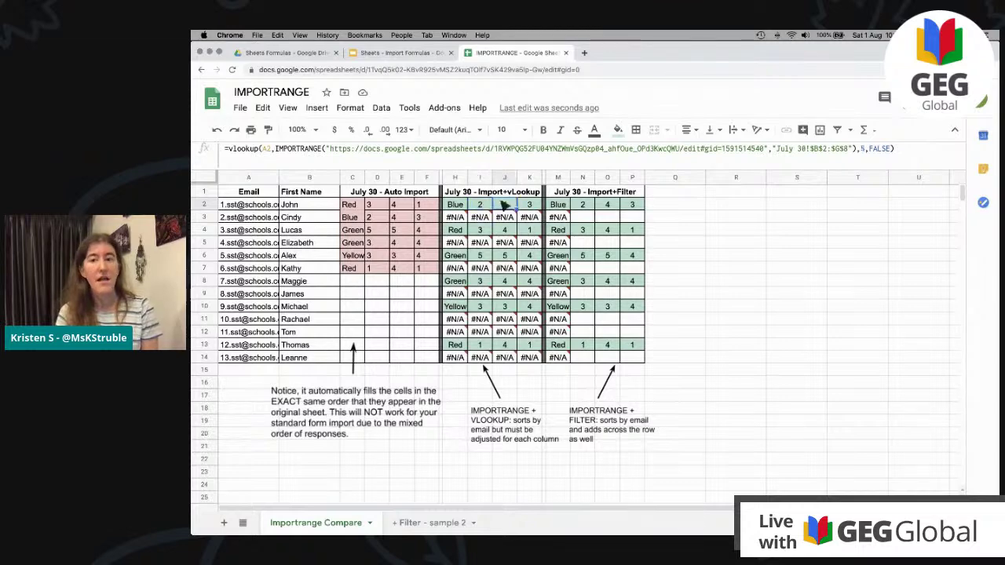
left_click(529, 206)
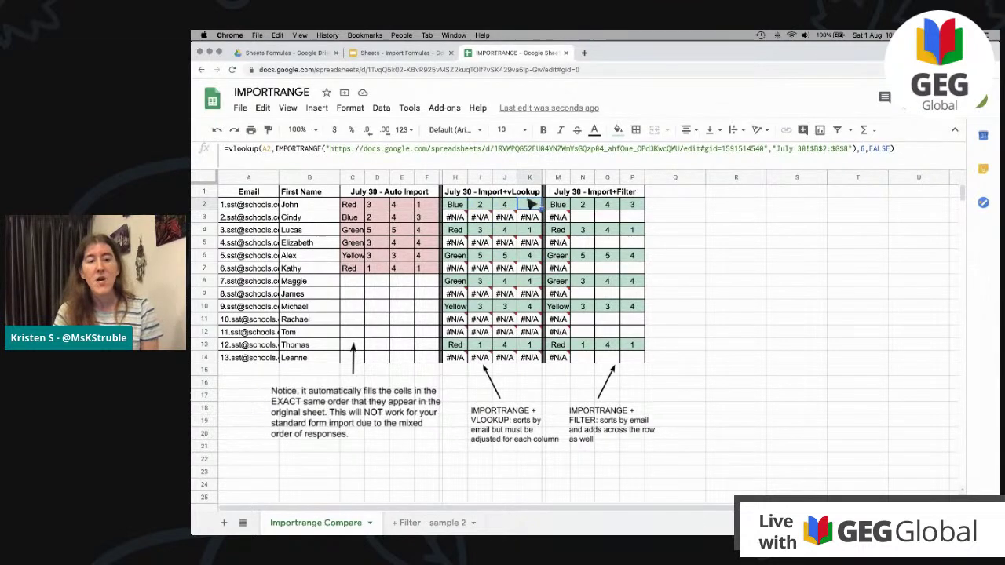
Copy the FILTER and IMPORTRANGE formula from M2, clear the cell and paste the formula back in.
left_click(559, 207)
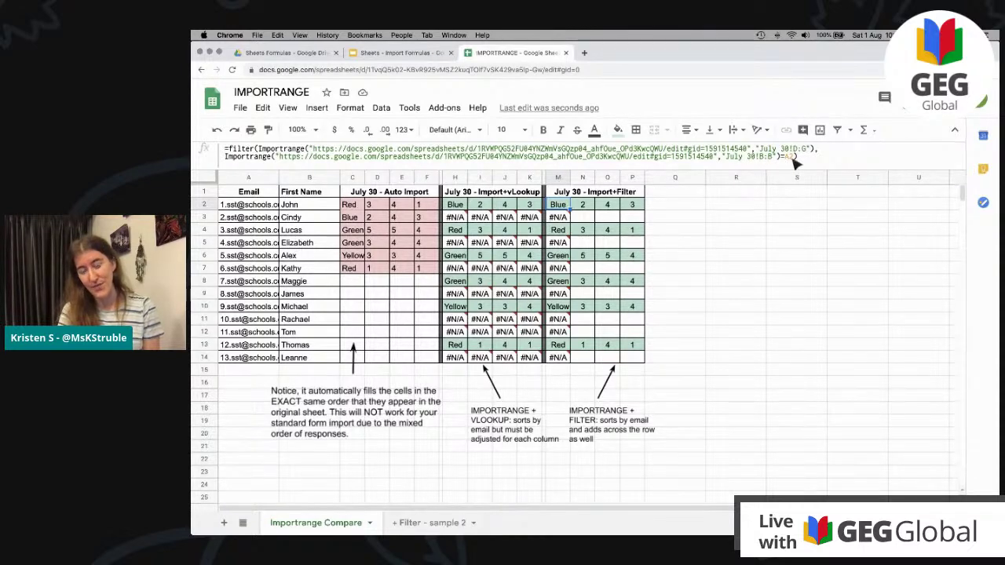
triple_click(554, 160)
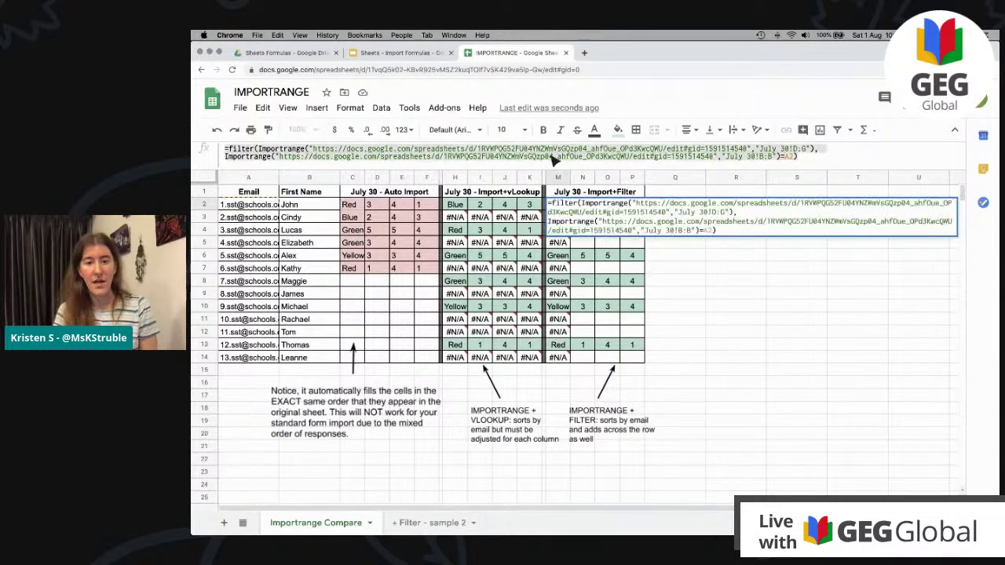
left_click(614, 284)
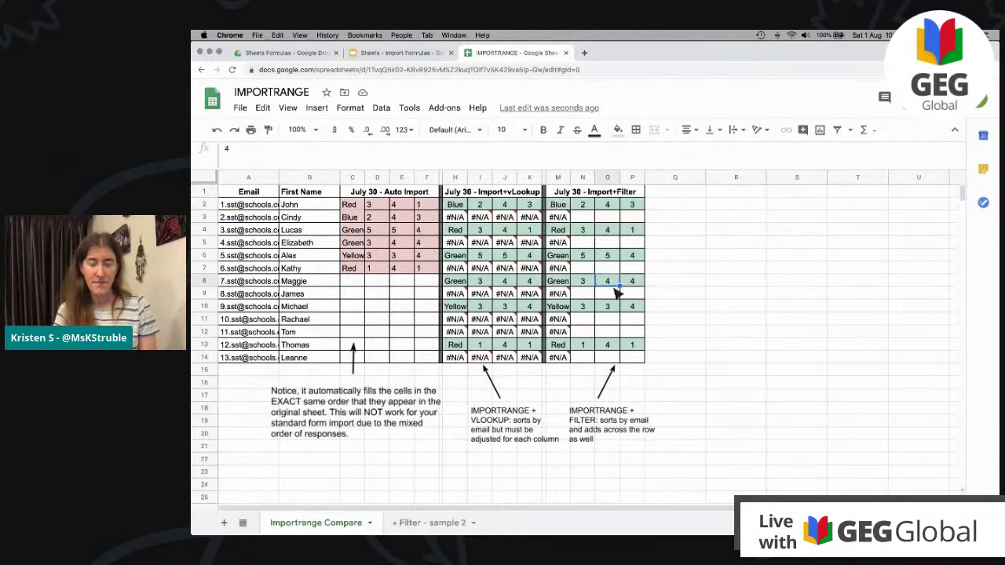
left_click(561, 207)
key("Delete")
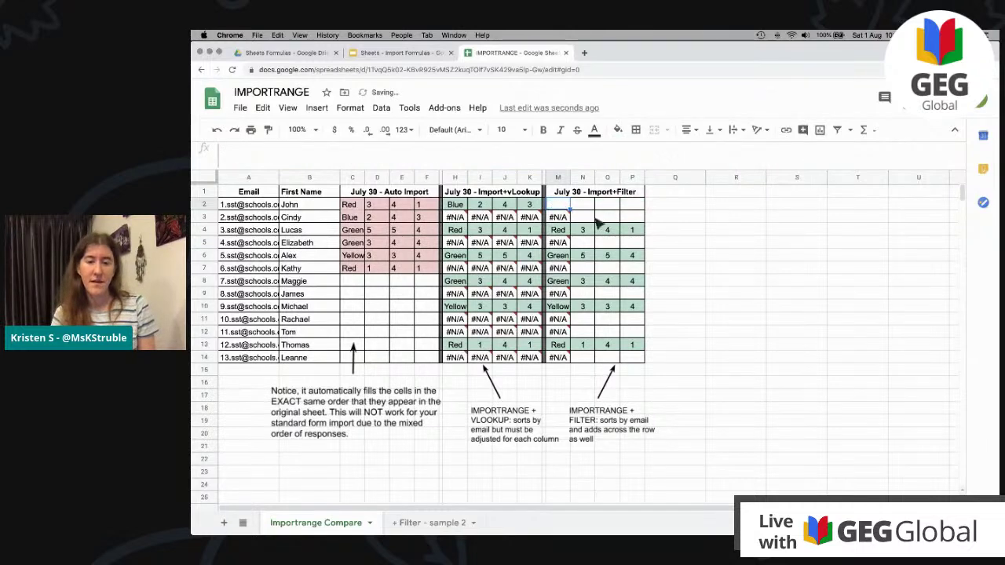
key("super+v")
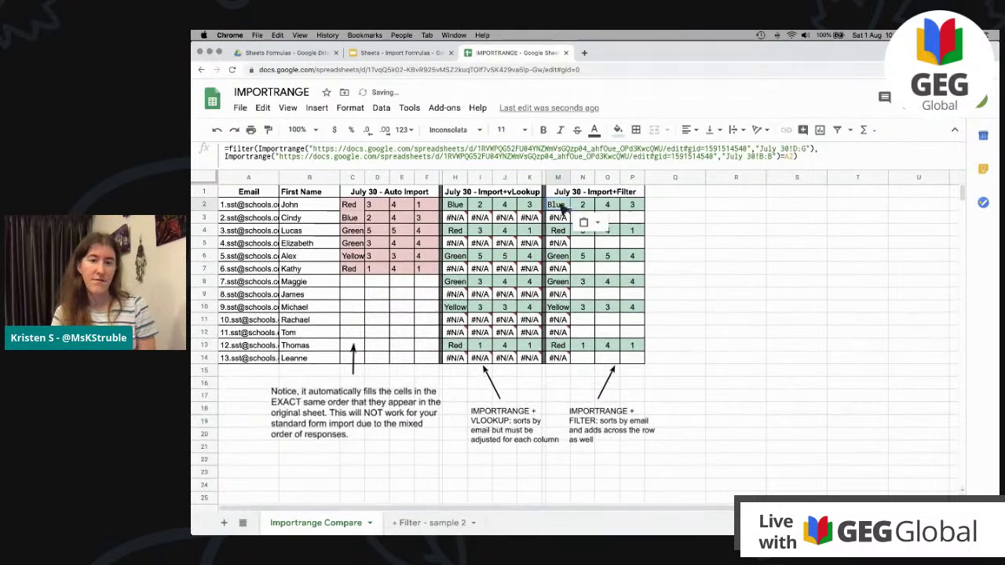
left_click(672, 207)
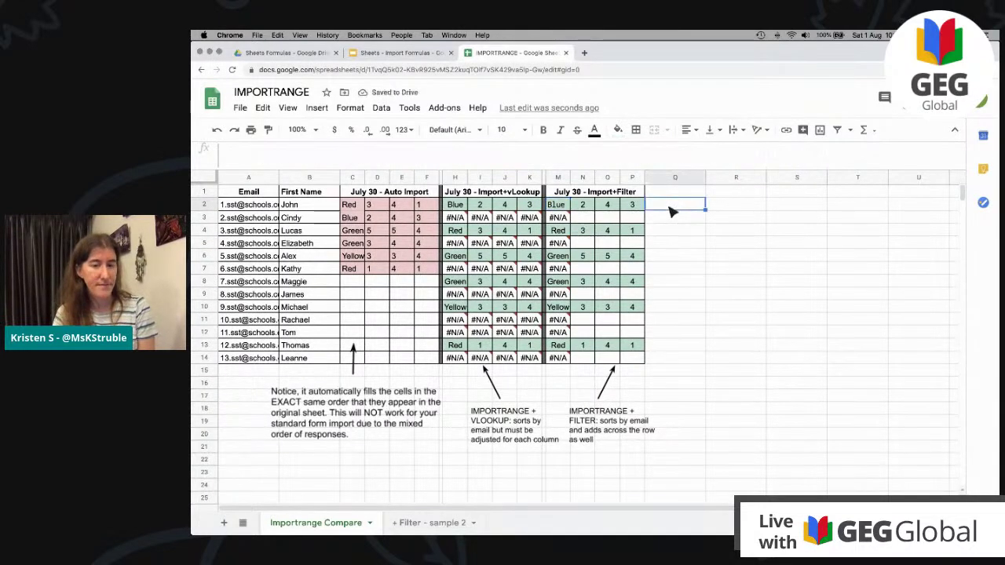
Compare the FILTER-based import formula in M2 with the VLOOKUP-based one in H2.
left_click(561, 205)
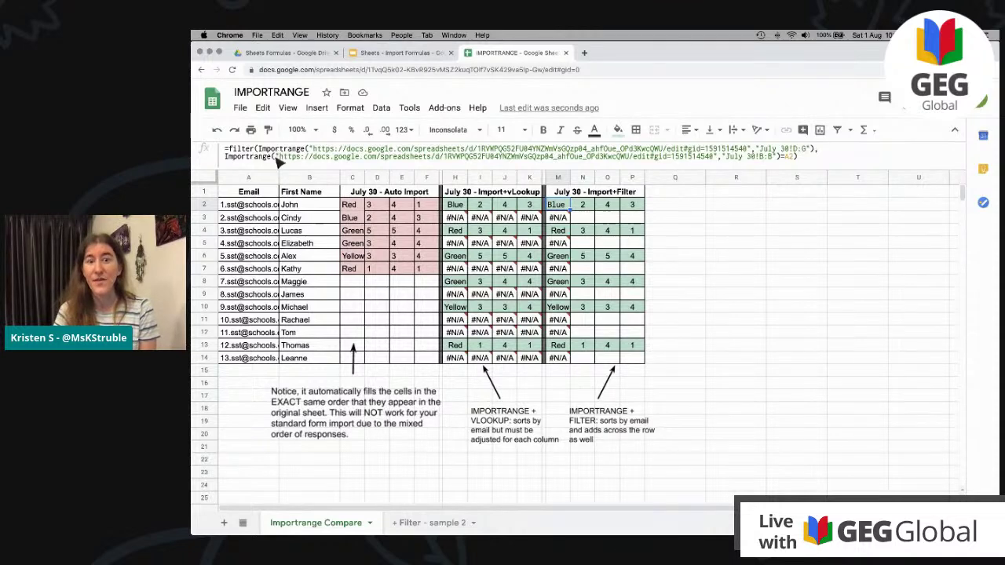
left_click(451, 207)
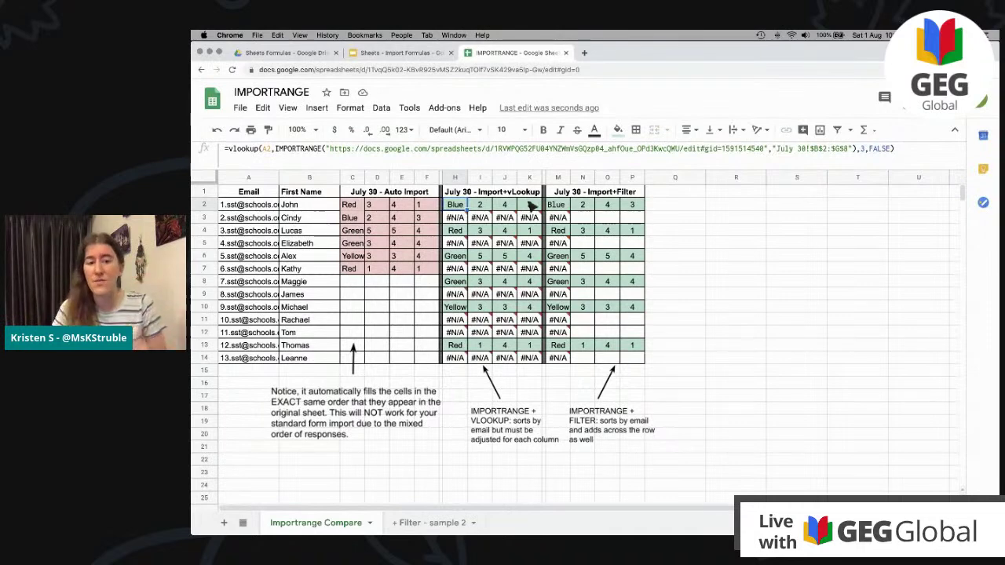
Copy the full FILTER and IMPORTRANGE formula from A3 on the "+ Filter - sample 2" sheet.
left_click(437, 529)
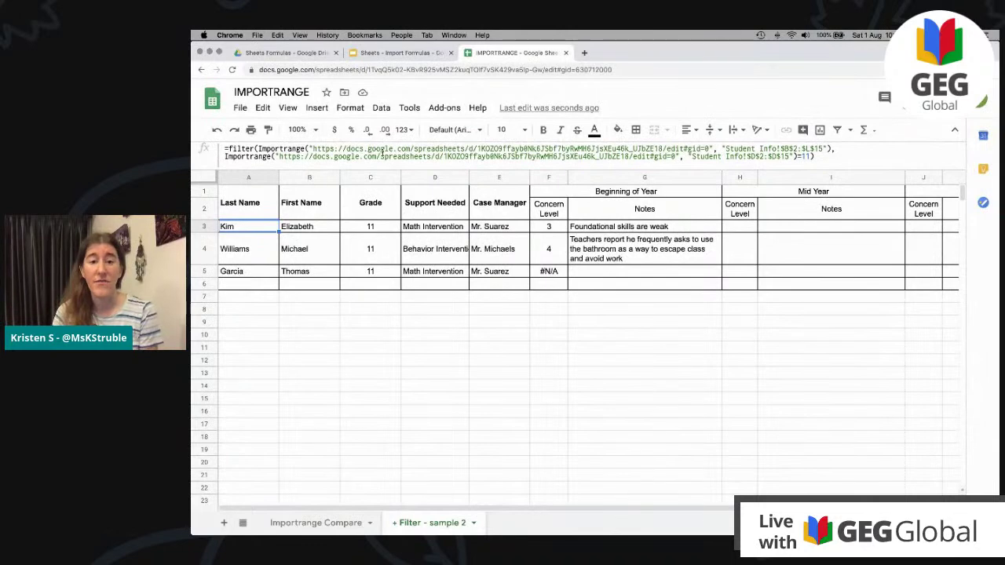
left_click(384, 157)
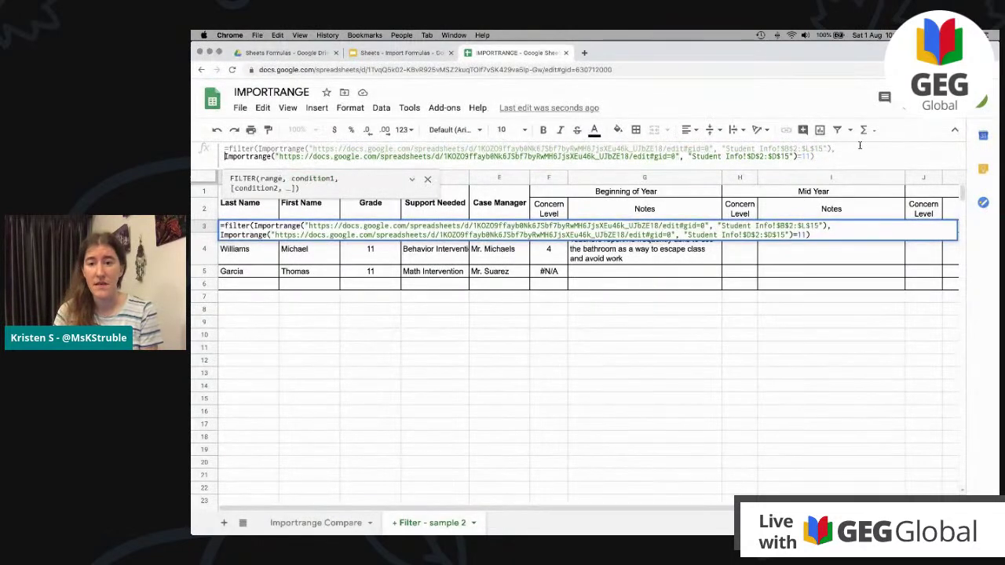
triple_click(765, 155)
key("super+c")
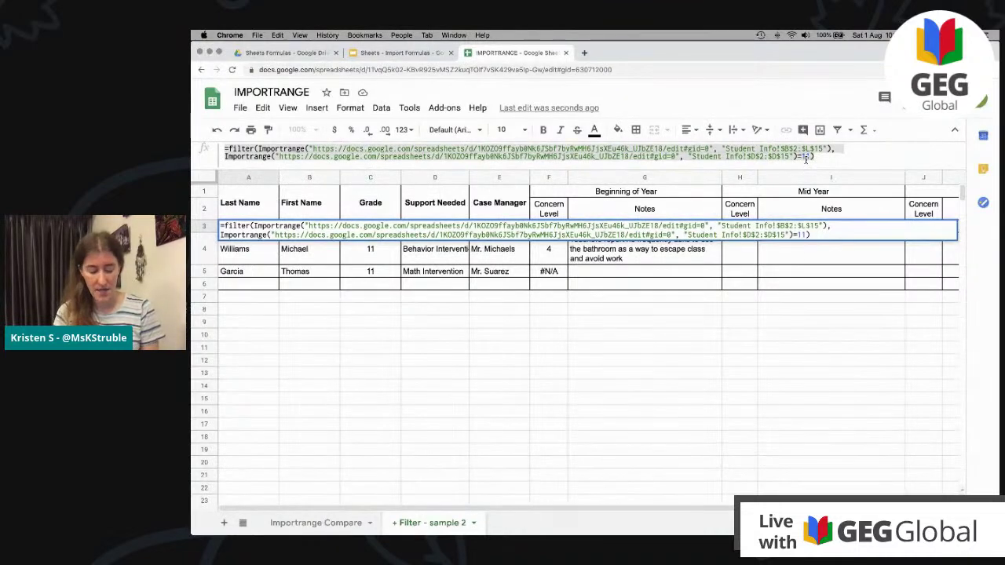
key("BackSpace")
left_click(310, 370)
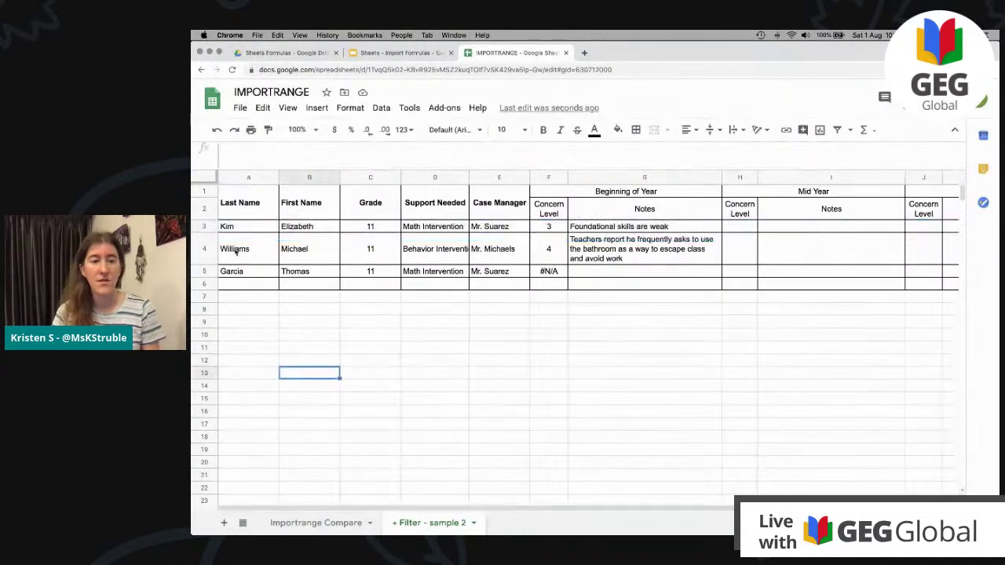
Clear A3, paste the grade 11 FILTER formula back in, and look across the imported columns to End of Year.
left_click(232, 228)
key("Delete")
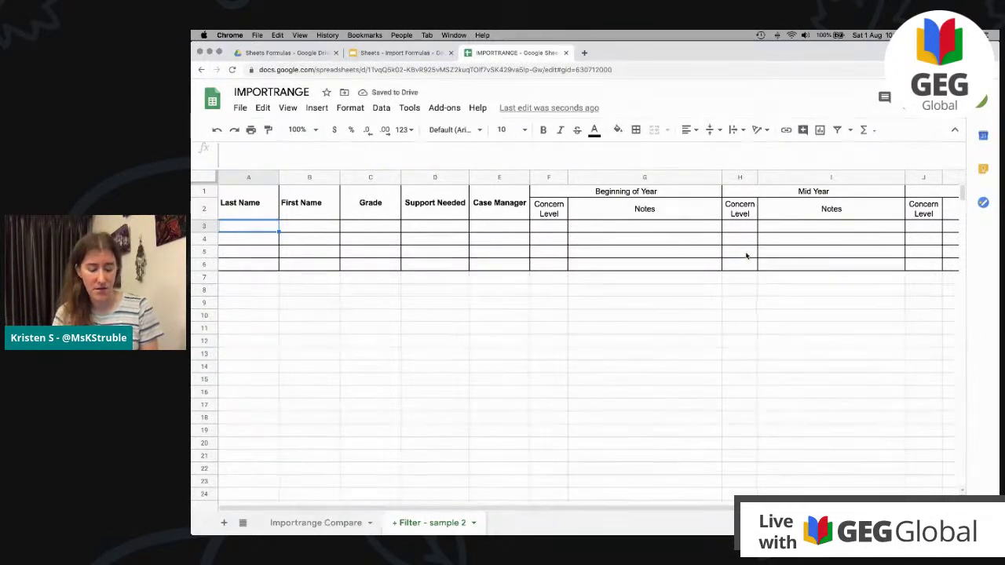
key("super+v")
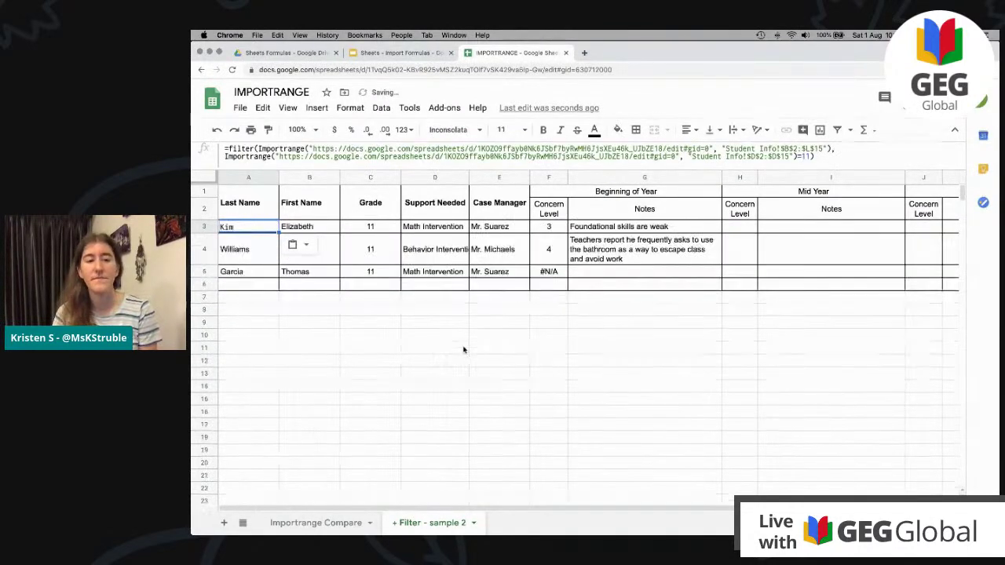
left_click_drag(434, 511, 566, 495)
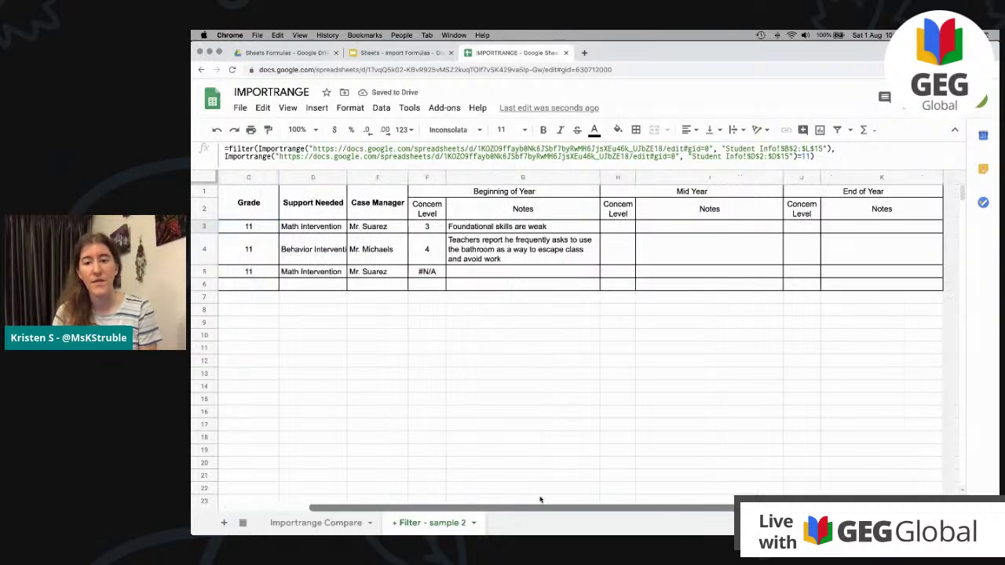
left_click_drag(579, 507, 402, 505)
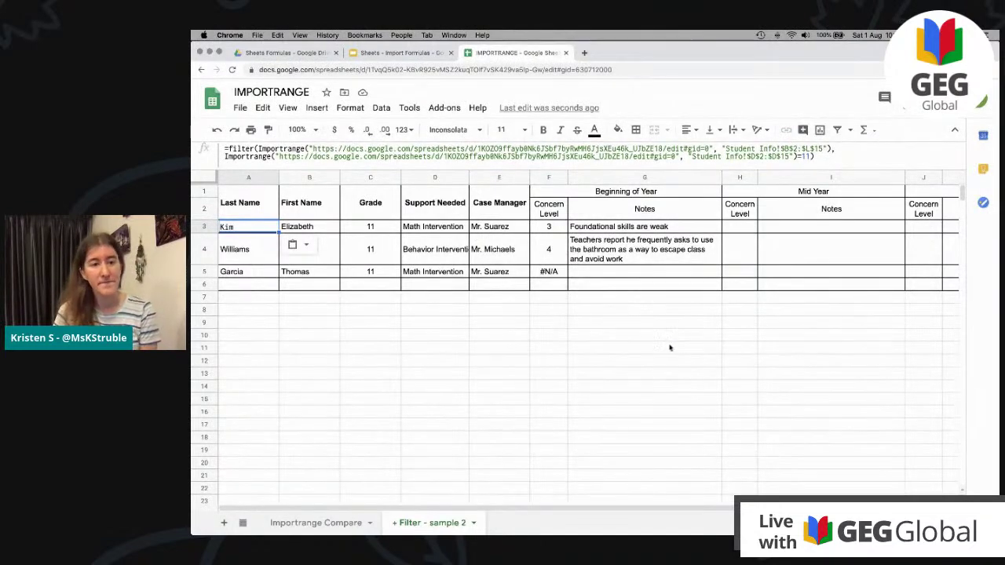
Switch to the 3KSTR Badges spreadsheet in the other browser window and examine the IMPORTRANGE formula in the title cell.
key("ctrl+Up")
left_click(410, 195)
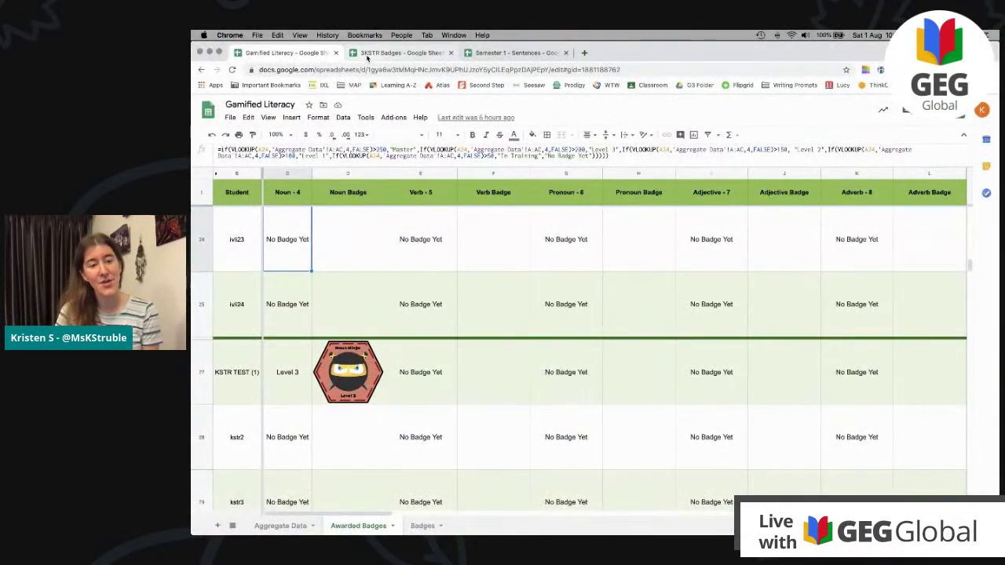
left_click(367, 54)
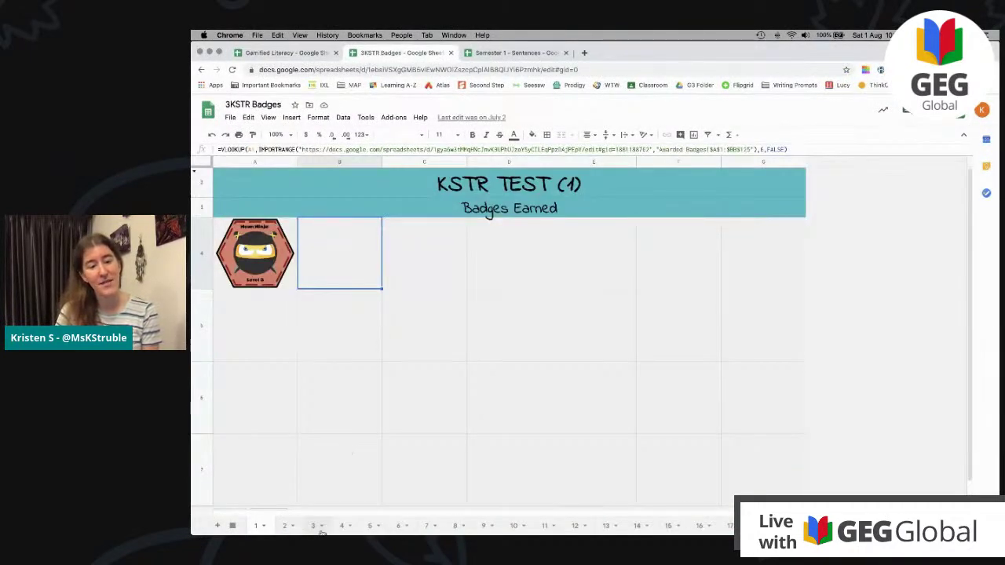
left_click(413, 185)
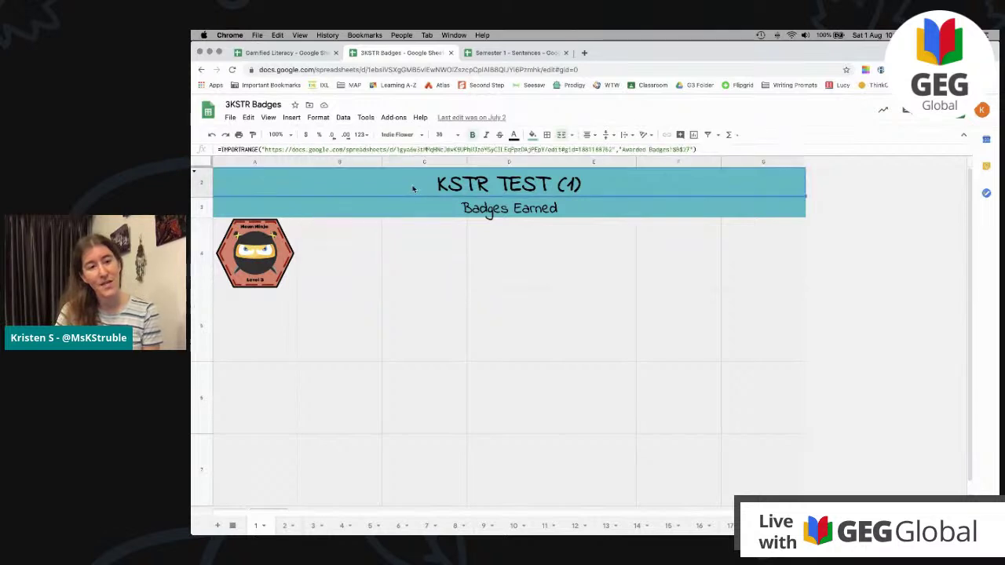
left_click(386, 150)
left_click_drag(387, 150, 388, 161)
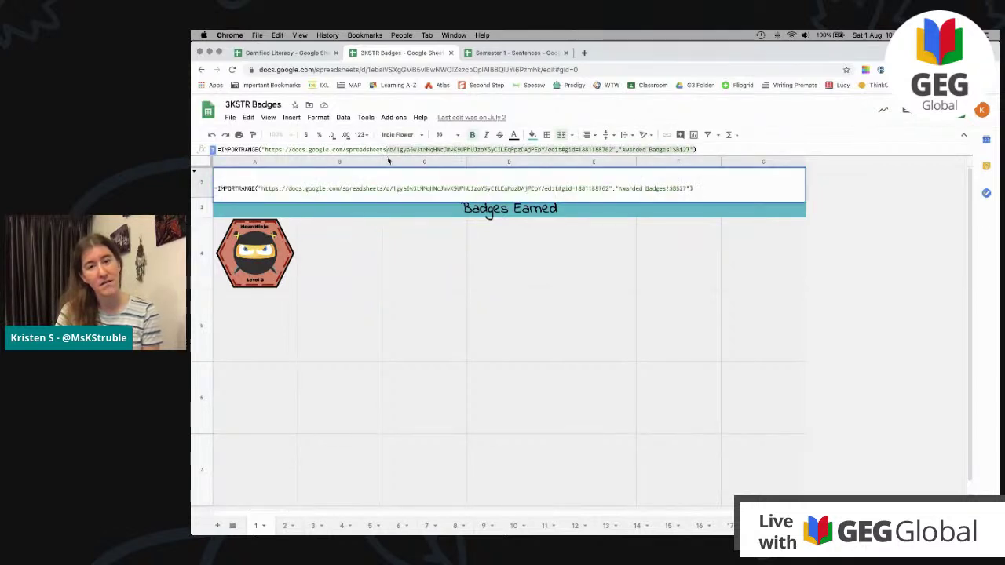
left_click(717, 148)
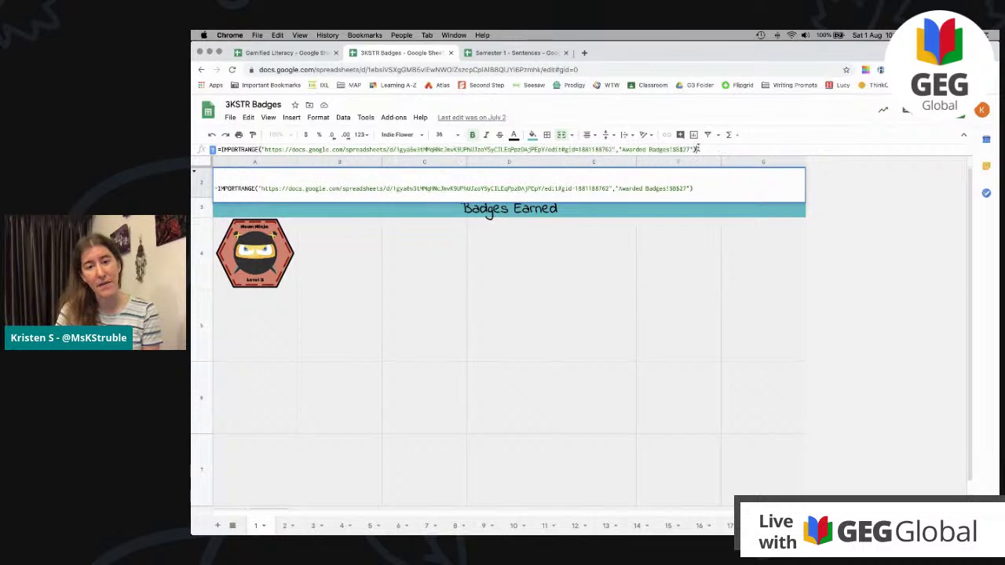
Inspect the VLOOKUP and IMPORTRANGE formulas in badge cells A4 through G4, then recheck B4 and the title cell.
left_click(277, 269)
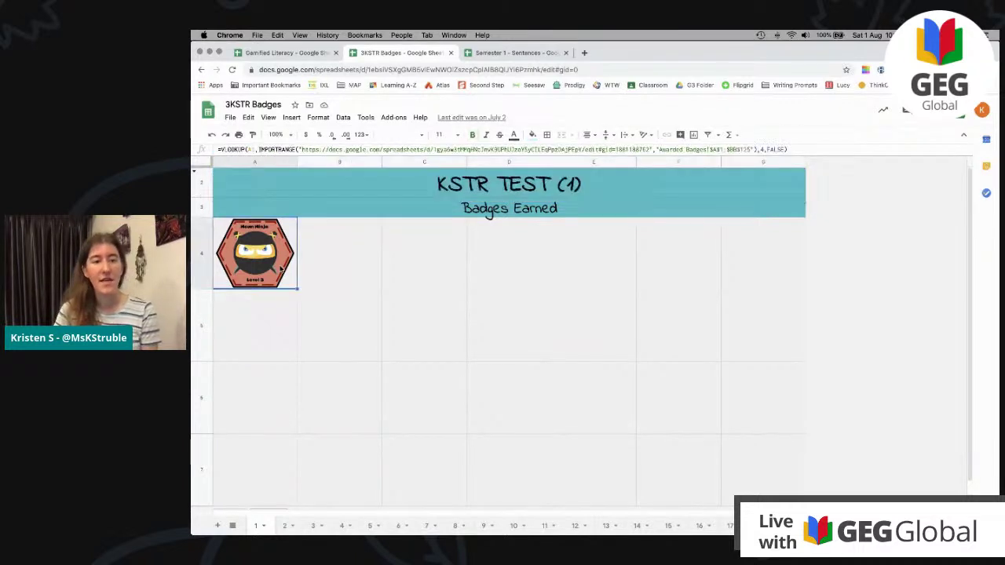
left_click(372, 268)
left_click(436, 266)
left_click(539, 271)
left_click(597, 253)
left_click(692, 254)
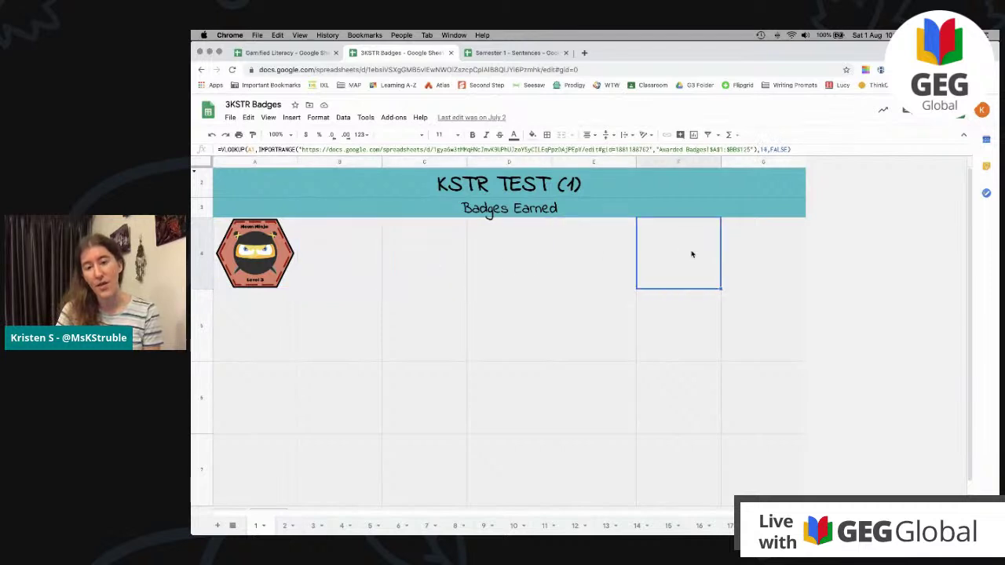
left_click(772, 255)
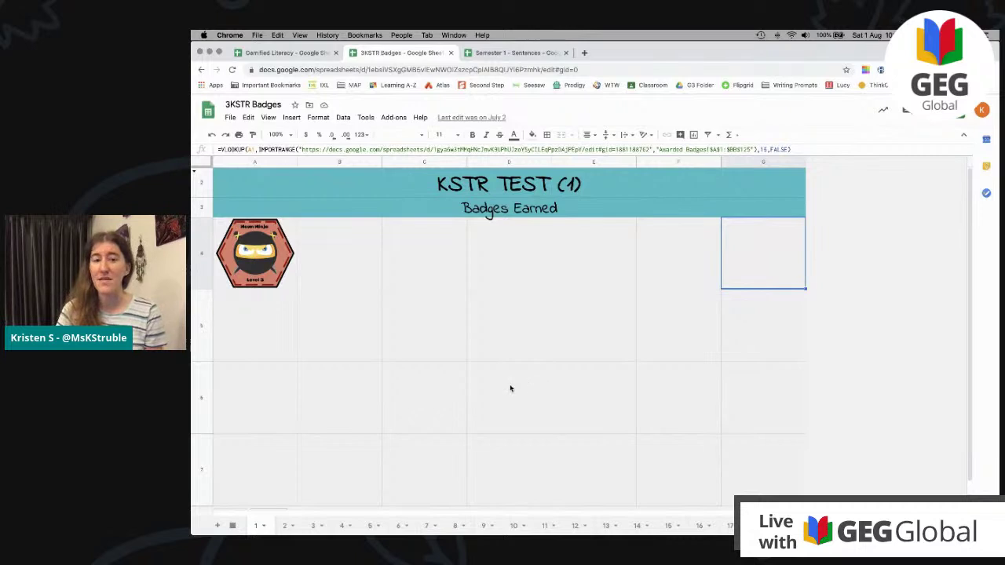
left_click(328, 273)
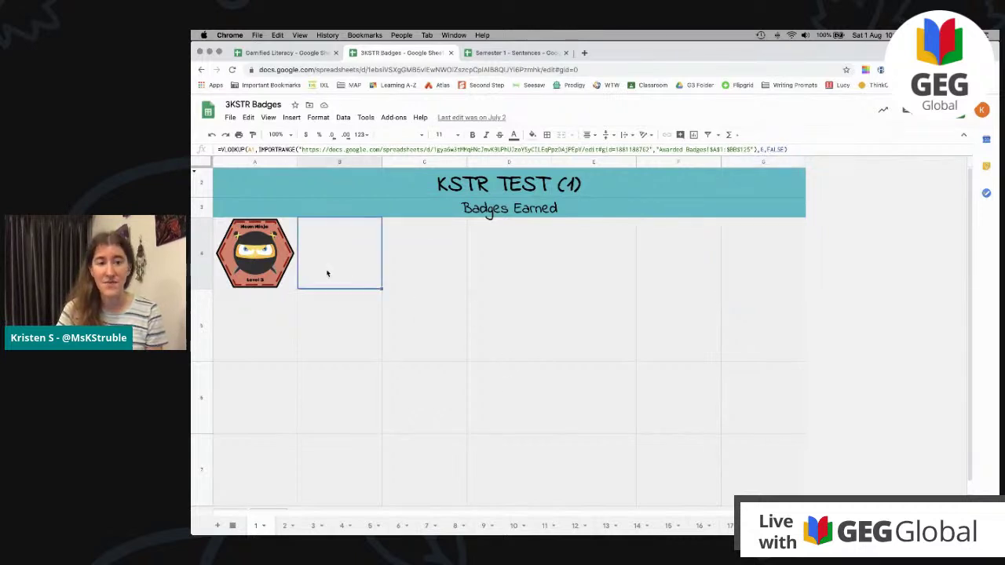
left_click(399, 194)
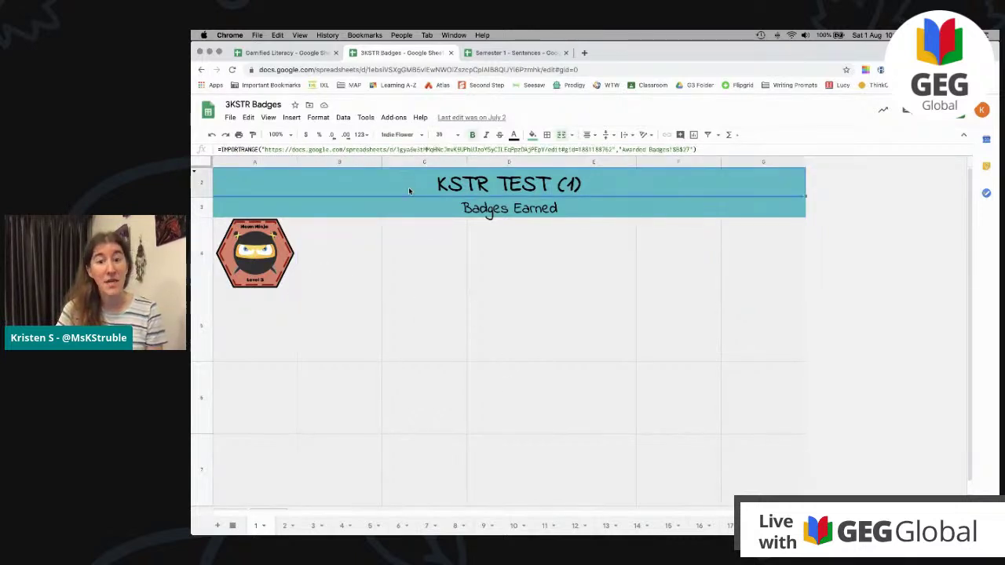
Open the Aggregate Data sheet of the Gamified Literacy spreadsheet and inspect the test student's row and the Total Score SUMIF formulas.
left_click(279, 54)
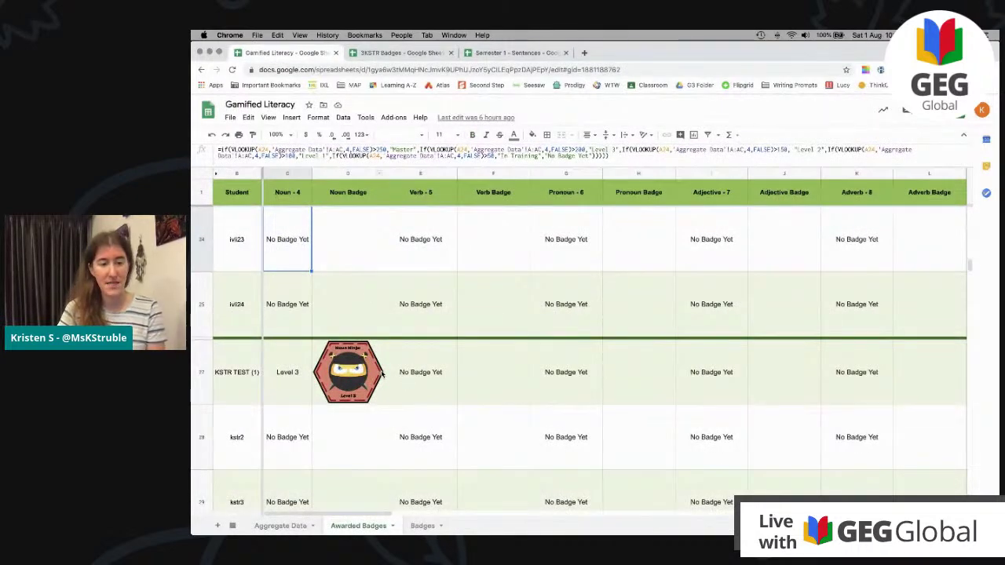
left_click(283, 524)
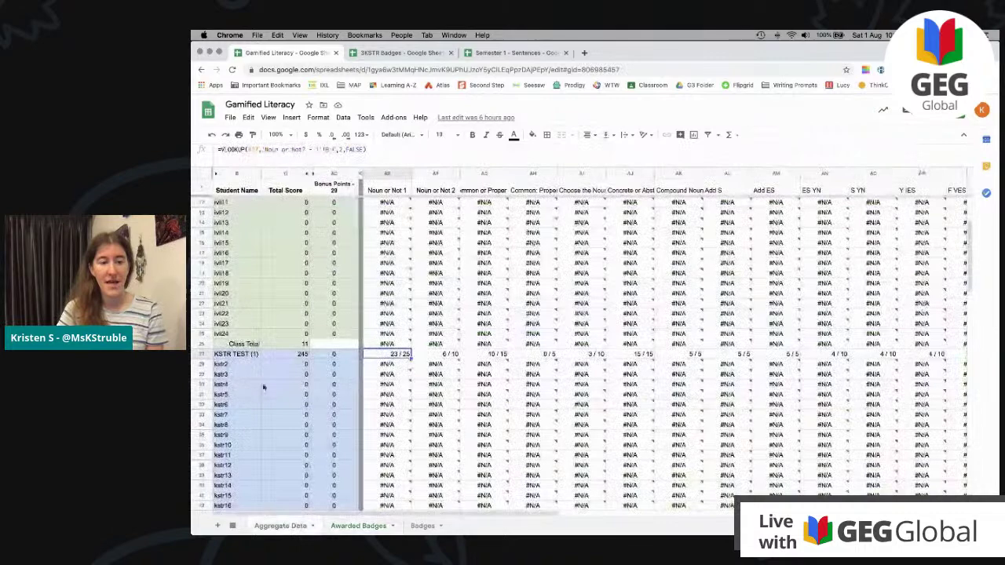
left_click(234, 356)
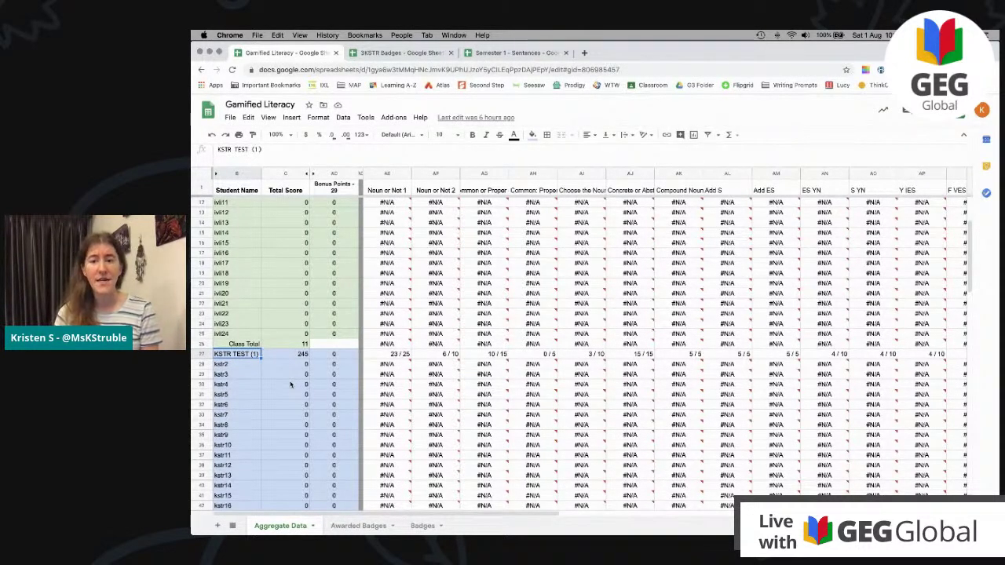
scroll(290, 384, "down", 1)
left_click(290, 384)
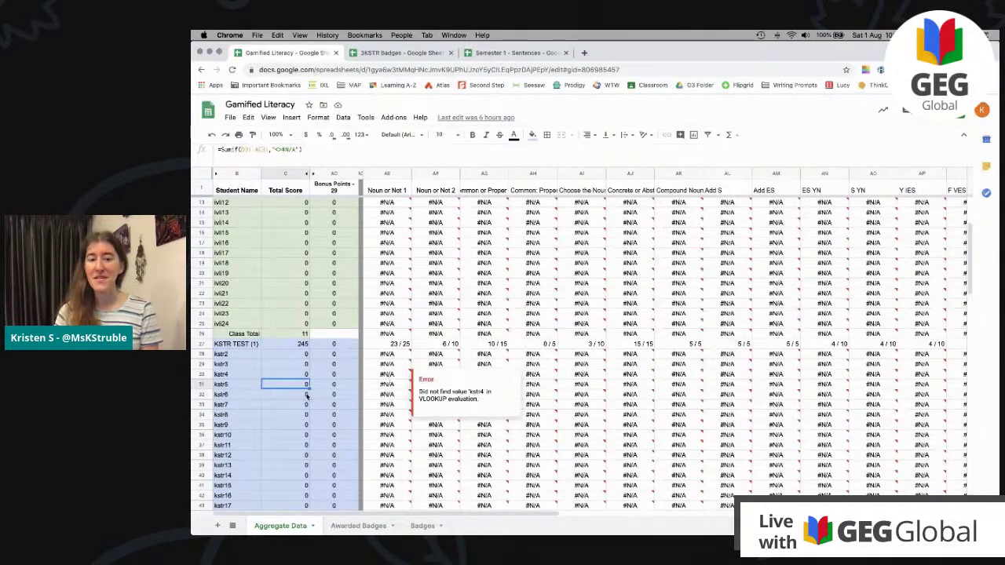
left_click(284, 398)
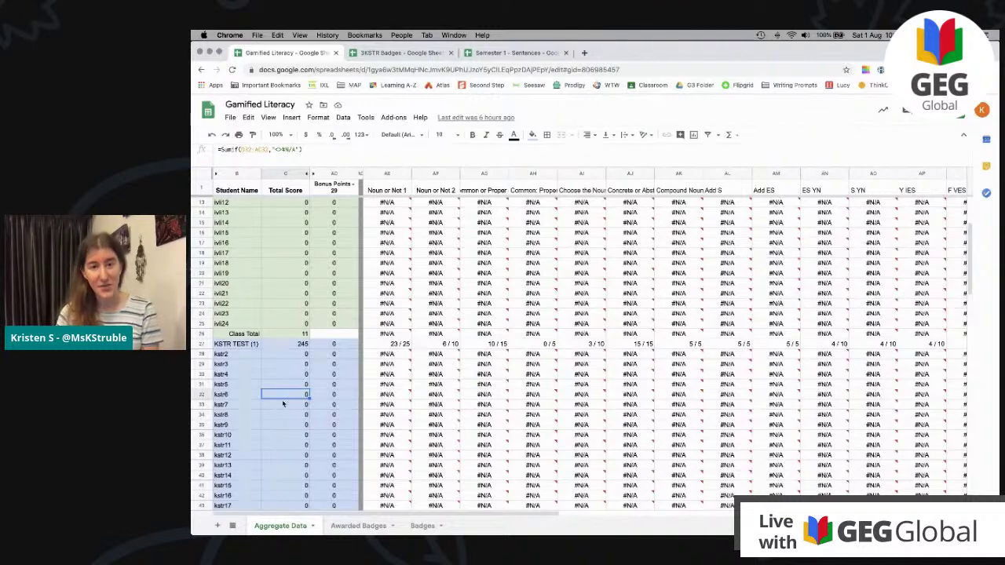
Switch from the Gamified Literacy spreadsheet back to the Sheets - Import Formulas presentation and advance two slides to the Links slide.
mouse_move(191, 30)
left_click(416, 254)
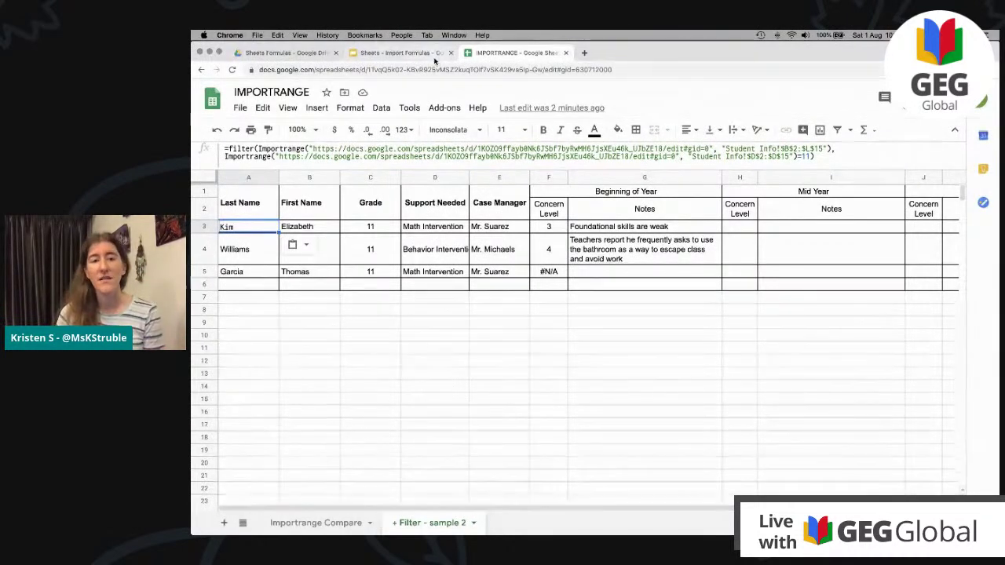
left_click(399, 53)
key("Right")
key("Right")
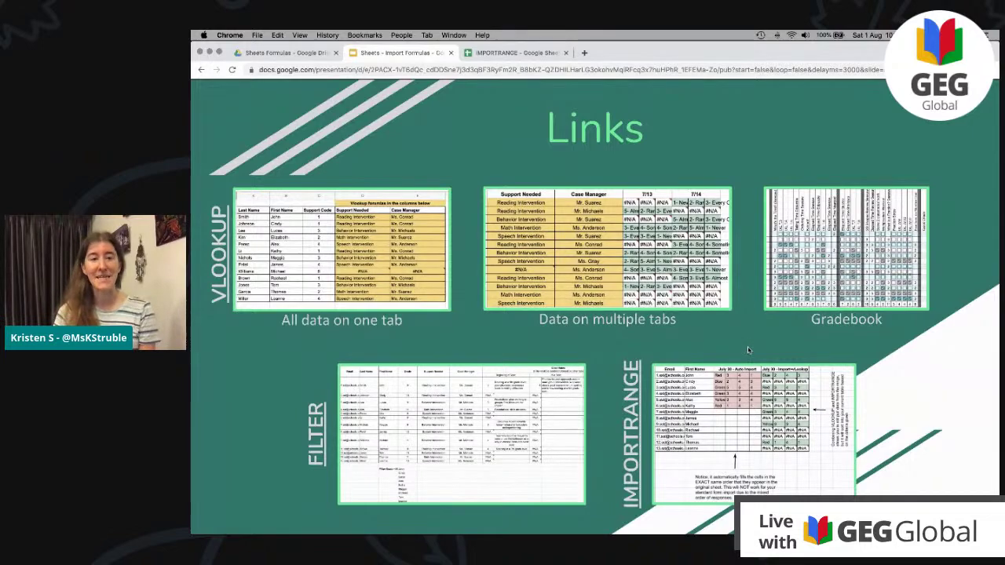
Switch to the StreamYard window and look back from the Presentation Slides link comment through the earlier viewer comments.
key("ctrl+Up")
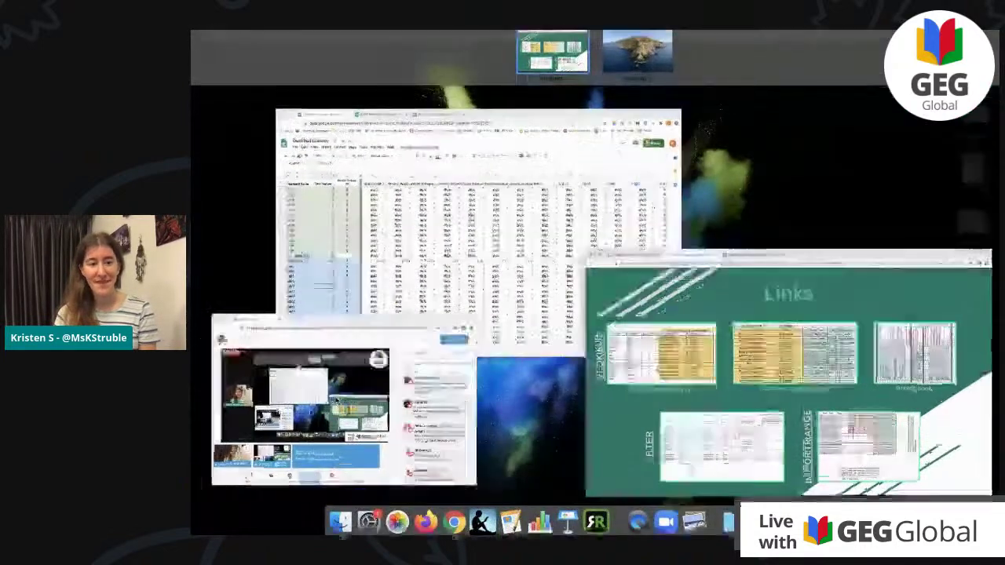
left_click(336, 401)
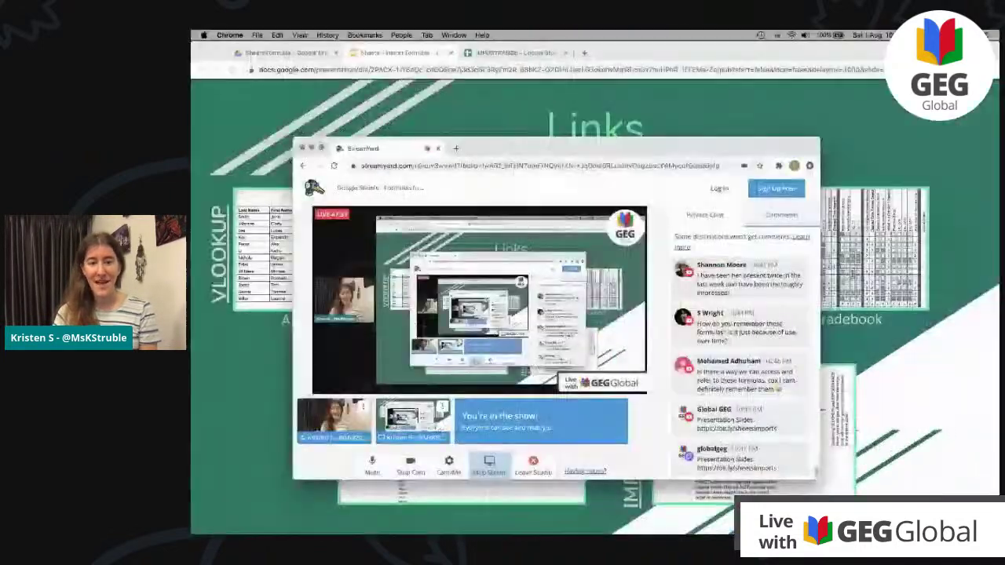
left_click(737, 417)
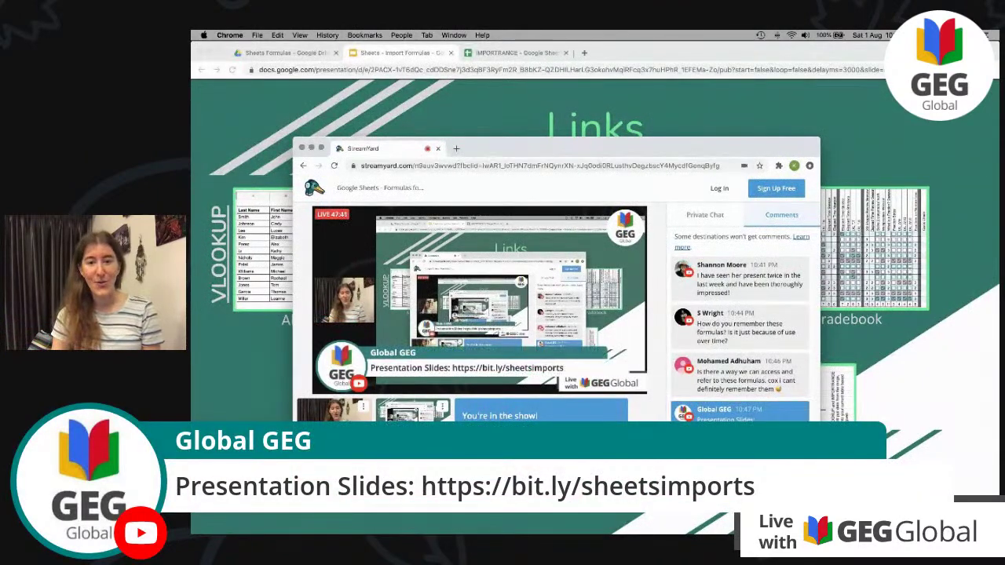
scroll(739, 401, "up", 10)
scroll(738, 400, "up", 10)
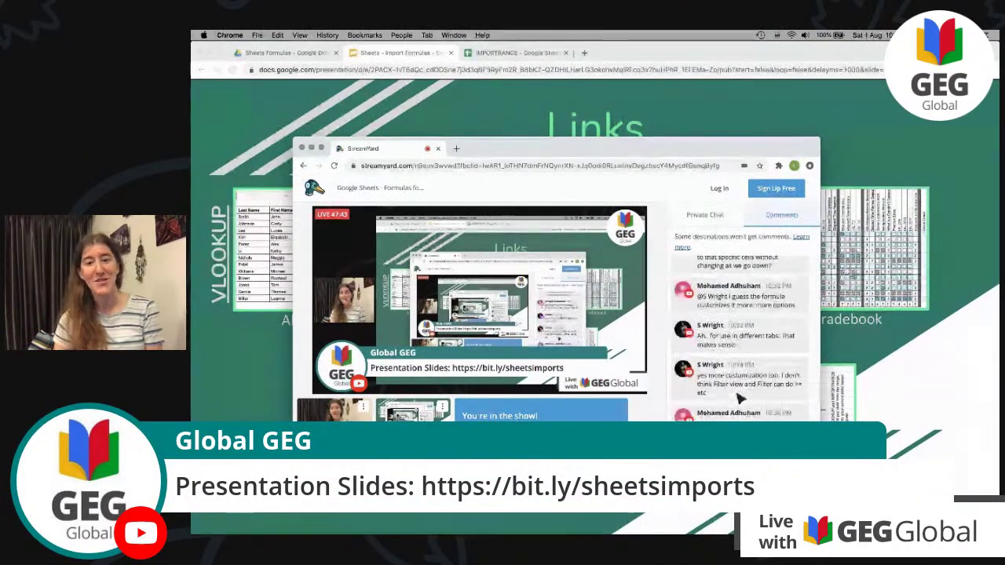